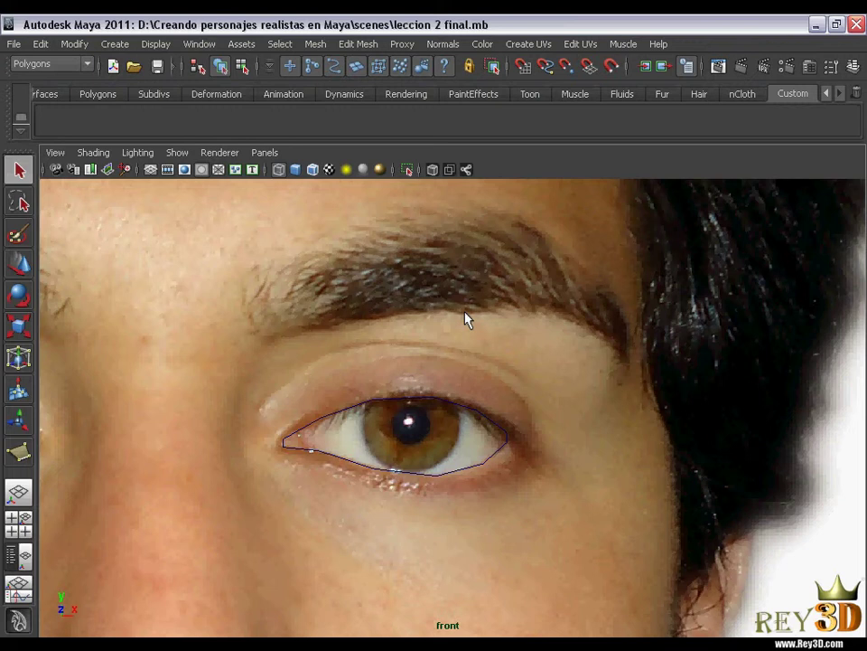
Step: Zoom the front view onto the eye and select the polySurface1 outline with the Move tool
{"action": "right_click_drag", "start_coordinate": [460, 349], "coordinate": [502, 382], "text": "alt"}
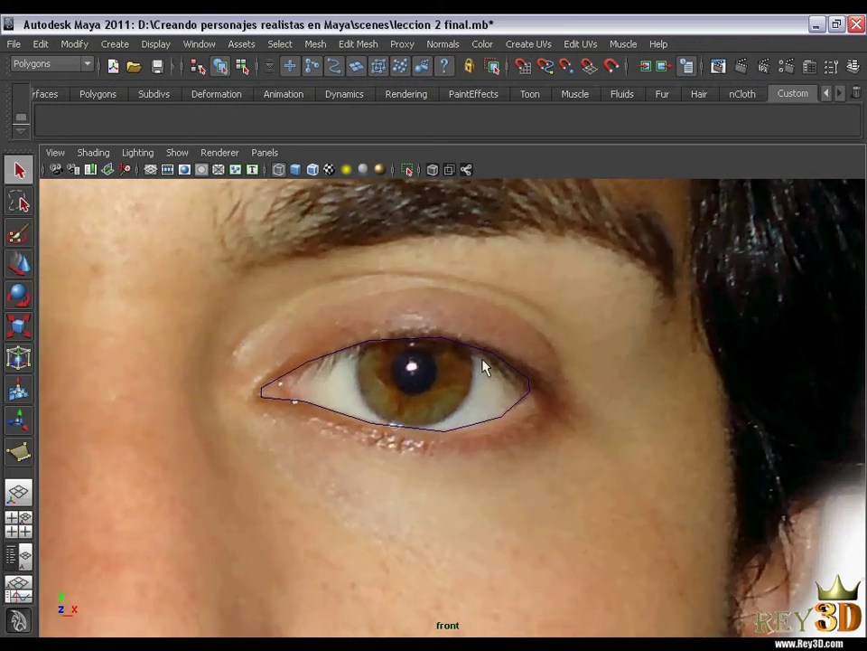
{"action": "middle_click_drag", "start_coordinate": [501, 383], "coordinate": [480, 396], "text": "alt"}
{"action": "mouse_move", "coordinate": [480, 396]}
{"action": "right_mouse_down", "text": "alt"}
{"action": "mouse_move", "coordinate": [498, 406]}
{"action": "mouse_move", "coordinate": [430, 348]}
{"action": "right_mouse_up", "text": "alt"}
{"action": "key", "text": "w"}
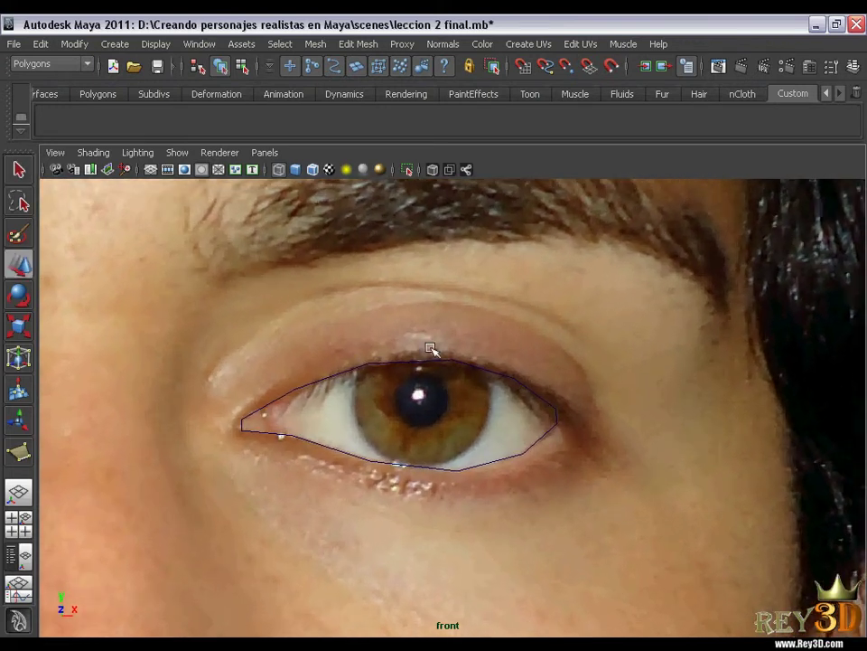
{"action": "left_click", "coordinate": [470, 371]}
{"action": "scroll", "coordinate": [537, 412], "scroll_direction": "up", "scroll_amount": 1}
{"action": "scroll", "coordinate": [495, 398], "scroll_direction": "up", "scroll_amount": 1}
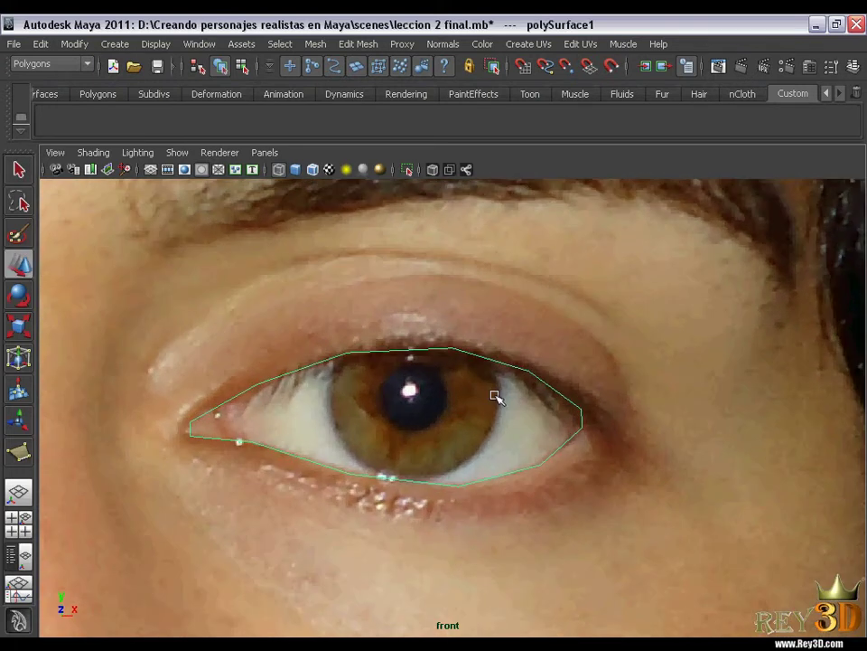
{"action": "middle_click_drag", "start_coordinate": [491, 394], "coordinate": [467, 370], "text": "alt"}
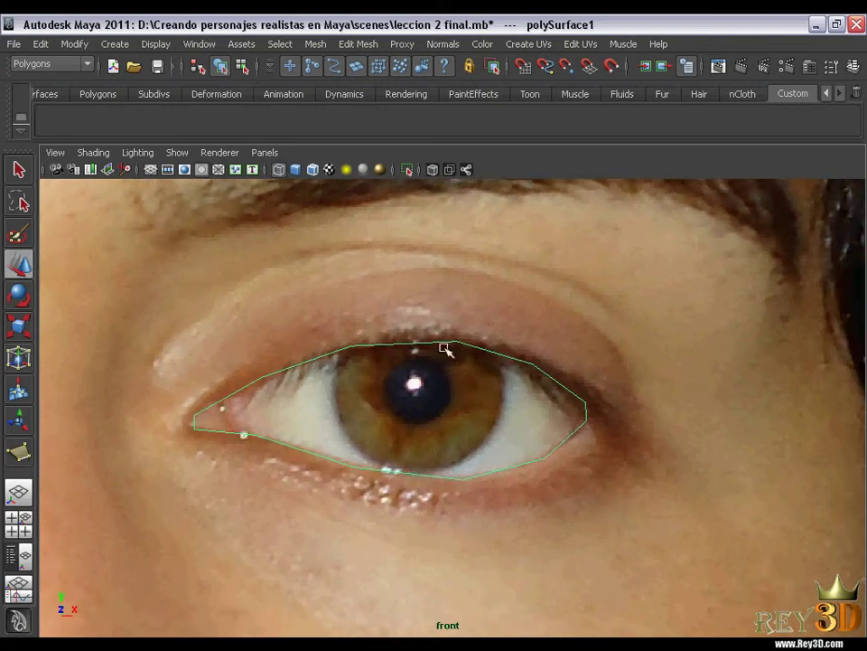
{"action": "scroll", "coordinate": [455, 398], "scroll_direction": "down", "scroll_amount": 1}
{"action": "scroll", "coordinate": [434, 387], "scroll_direction": "down", "scroll_amount": 1}
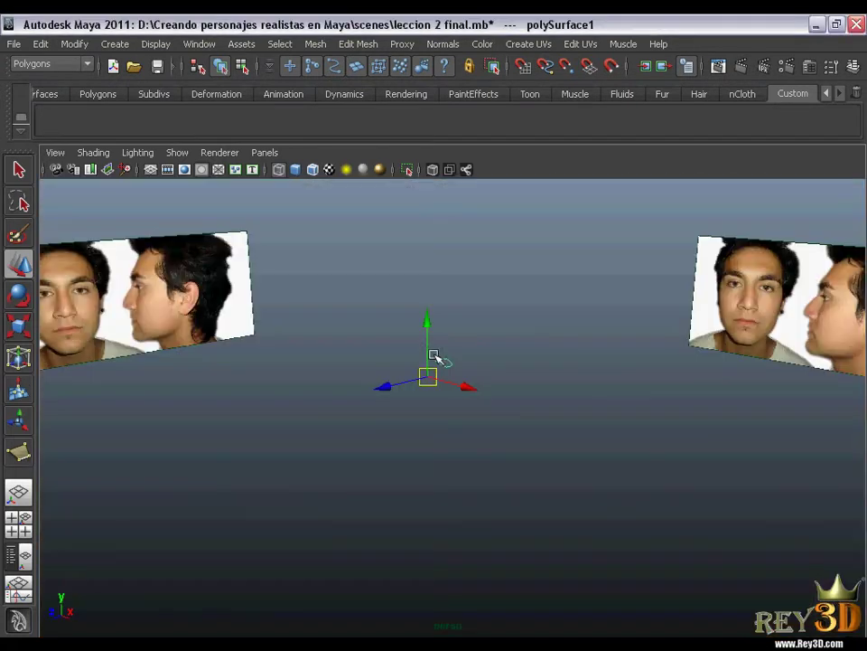
Step: Smooth-shade polySurface1 in perspective and bring up Edit > Delete by Type > History
{"action": "mouse_move", "coordinate": [478, 352]}
{"action": "left_mouse_down", "text": "alt"}
{"action": "mouse_move", "coordinate": [588, 385]}
{"action": "mouse_move", "coordinate": [537, 390]}
{"action": "mouse_move", "coordinate": [567, 391]}
{"action": "mouse_move", "coordinate": [533, 382]}
{"action": "mouse_move", "coordinate": [544, 399]}
{"action": "mouse_move", "coordinate": [482, 357]}
{"action": "mouse_move", "coordinate": [538, 389]}
{"action": "mouse_move", "coordinate": [443, 368]}
{"action": "mouse_move", "coordinate": [554, 369]}
{"action": "mouse_move", "coordinate": [513, 377]}
{"action": "mouse_move", "coordinate": [560, 380]}
{"action": "mouse_move", "coordinate": [453, 377]}
{"action": "mouse_move", "coordinate": [509, 366]}
{"action": "left_mouse_up", "text": "alt"}
{"action": "key", "text": "5"}
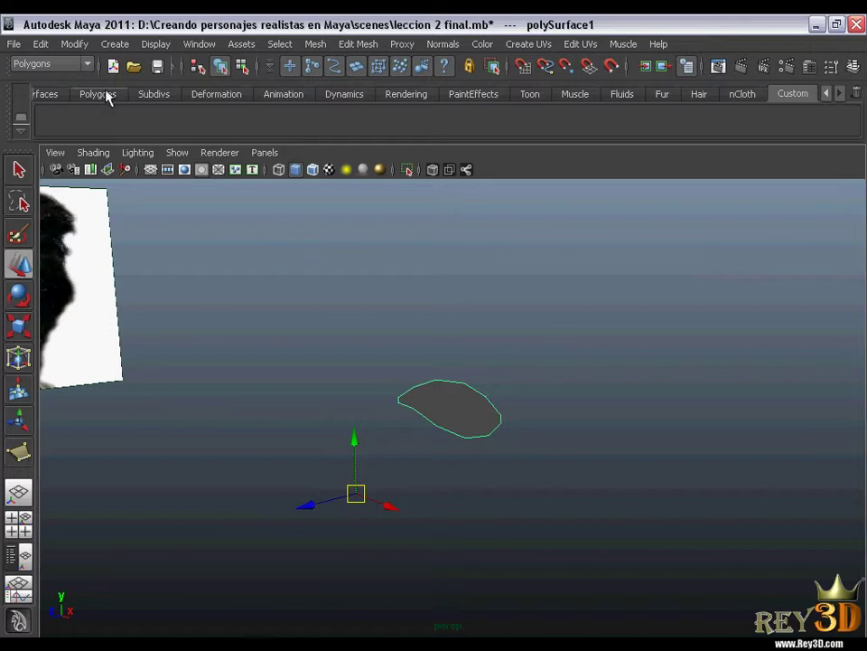
{"action": "left_click", "coordinate": [39, 43]}
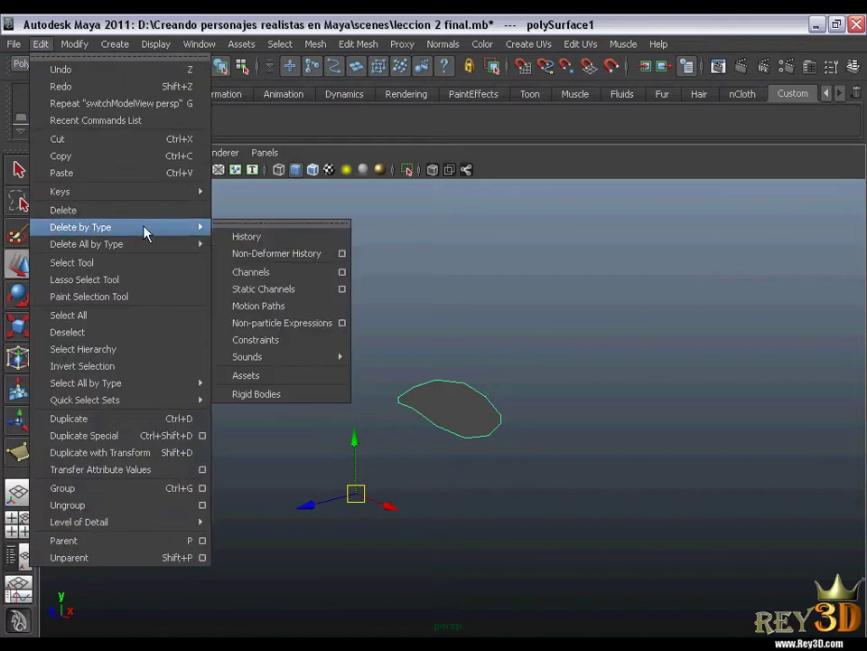
{"action": "mouse_move", "coordinate": [80, 227]}
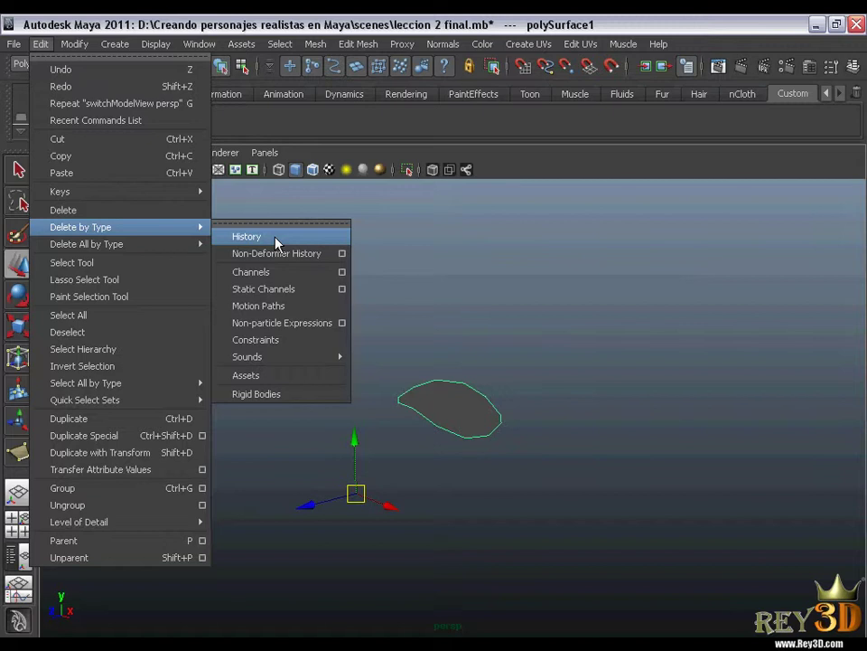
Step: Add a Delete History shortcut to the Custom shelf
{"action": "left_click", "coordinate": [241, 43]}
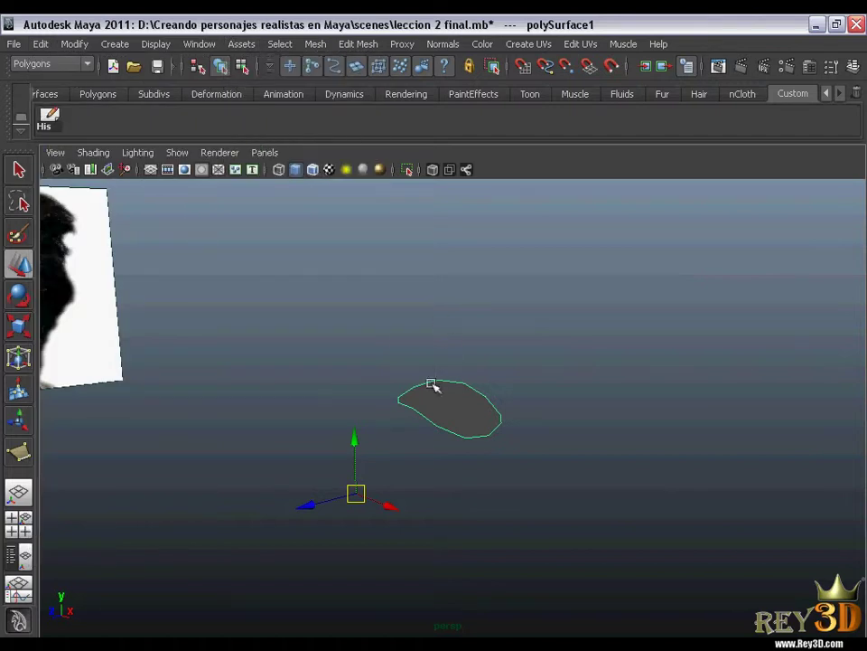
{"action": "mouse_move", "coordinate": [434, 385]}
{"action": "middle_mouse_down", "text": "alt"}
{"action": "mouse_move", "coordinate": [423, 386]}
{"action": "mouse_move", "coordinate": [440, 399]}
{"action": "mouse_move", "coordinate": [430, 386]}
{"action": "middle_mouse_up", "text": "alt"}
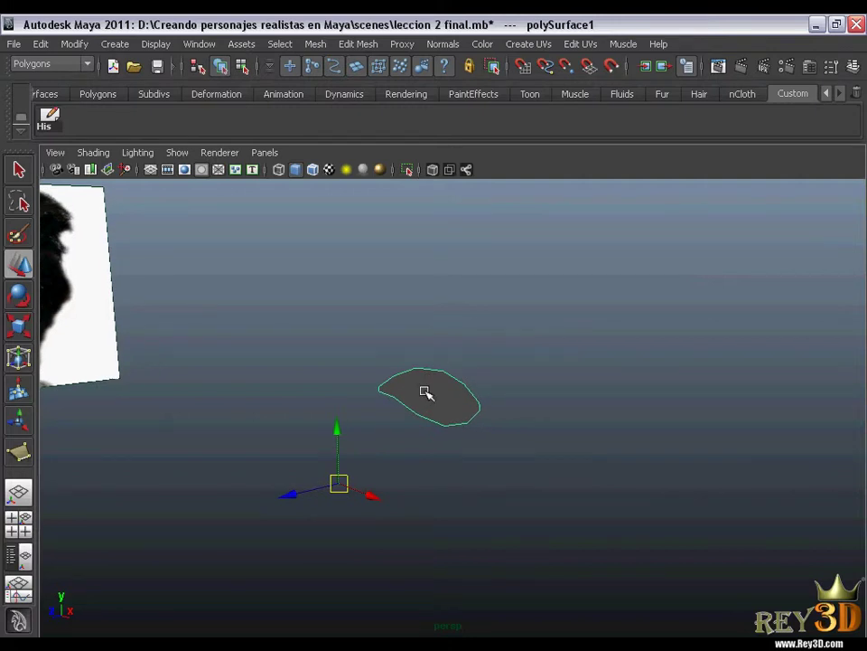
{"action": "mouse_move", "coordinate": [424, 392]}
{"action": "left_mouse_down", "text": "alt"}
{"action": "mouse_move", "coordinate": [472, 388]}
{"action": "mouse_move", "coordinate": [461, 381]}
{"action": "mouse_move", "coordinate": [493, 395]}
{"action": "mouse_move", "coordinate": [476, 394]}
{"action": "mouse_move", "coordinate": [457, 371]}
{"action": "mouse_move", "coordinate": [471, 374]}
{"action": "mouse_move", "coordinate": [458, 376]}
{"action": "left_mouse_up", "text": "alt"}
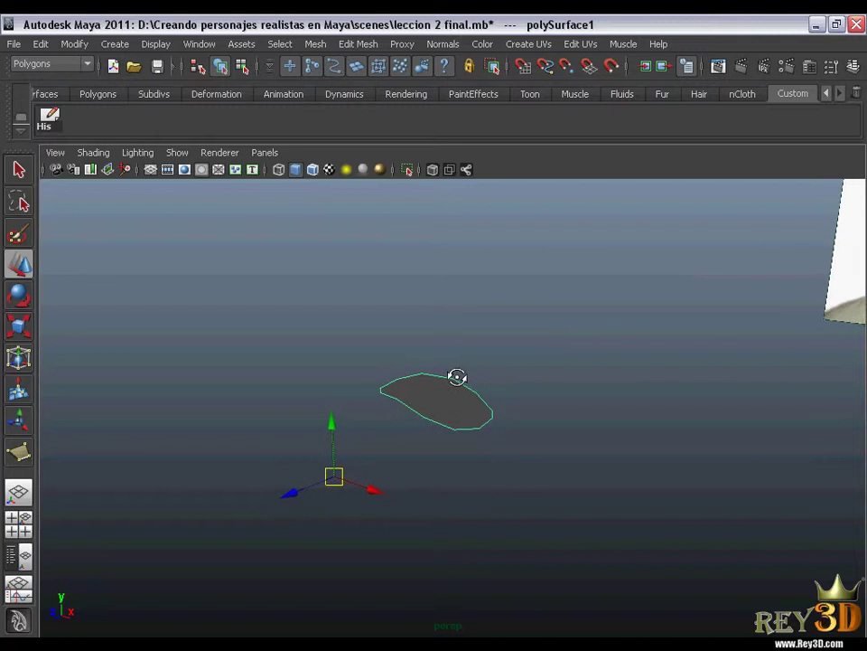
Step: Add Freeze Transformations and Center Pivot shortcuts to the Custom shelf
{"action": "left_click", "coordinate": [72, 43]}
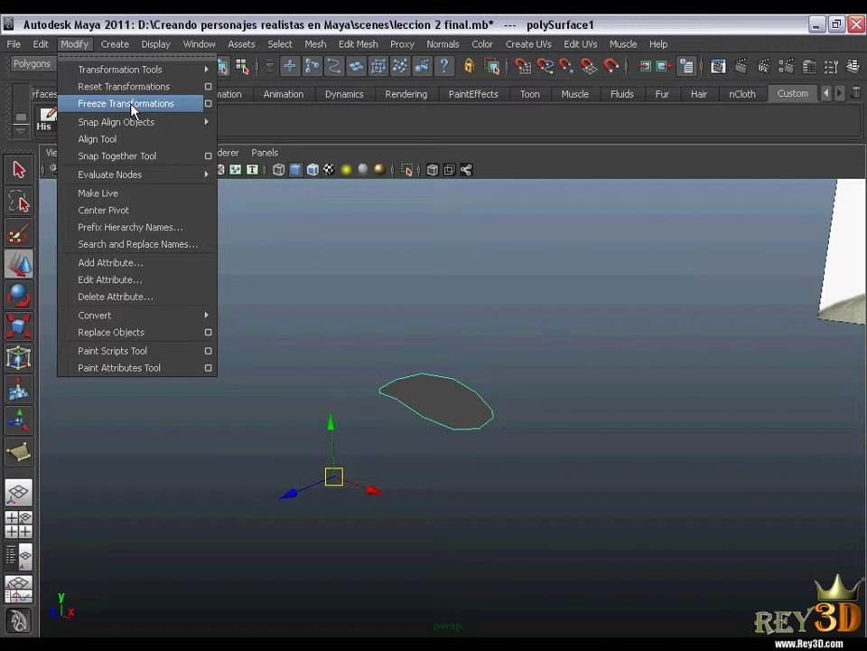
{"action": "left_click", "coordinate": [97, 27]}
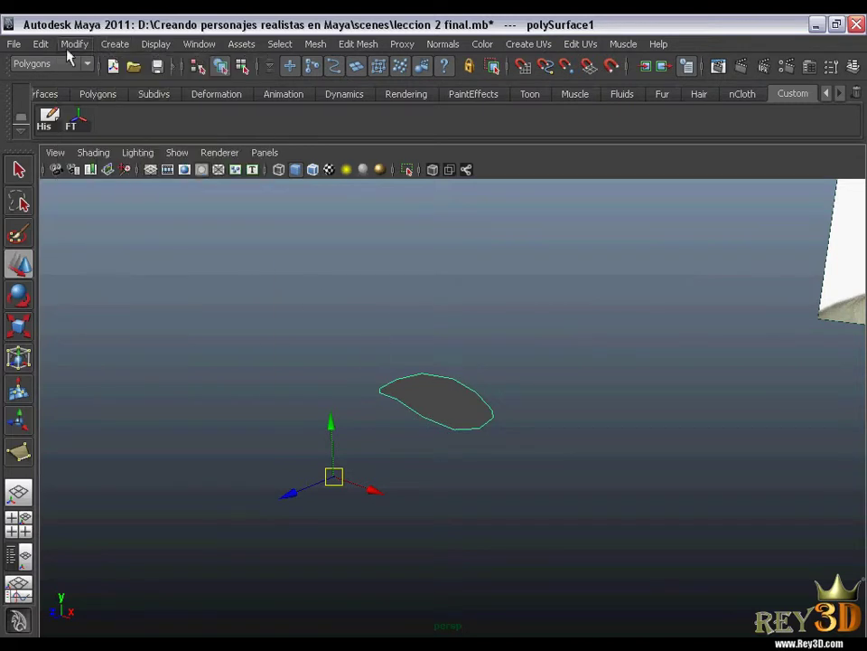
{"action": "left_click", "coordinate": [72, 45]}
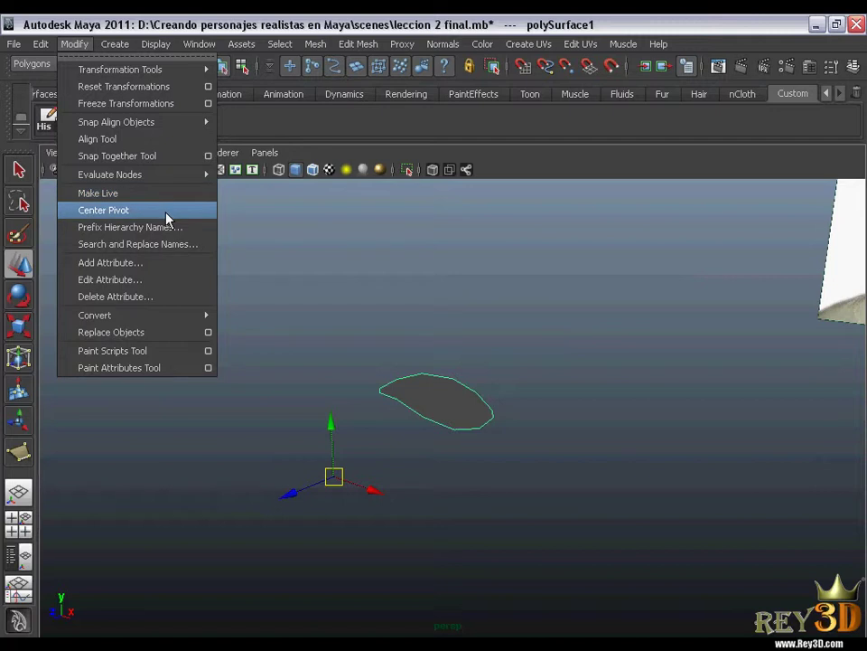
{"action": "left_click", "coordinate": [98, 25]}
{"action": "middle_click_drag", "start_coordinate": [333, 340], "coordinate": [335, 327]}
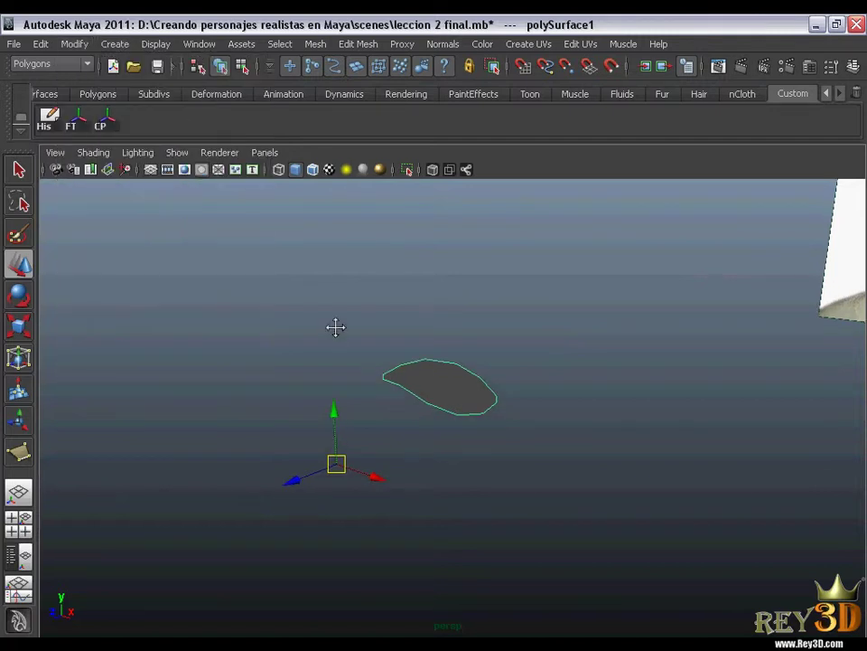
{"action": "mouse_move", "coordinate": [335, 328]}
{"action": "left_mouse_down", "text": "alt"}
{"action": "mouse_move", "coordinate": [435, 355]}
{"action": "mouse_move", "coordinate": [444, 349]}
{"action": "left_mouse_up", "text": "alt"}
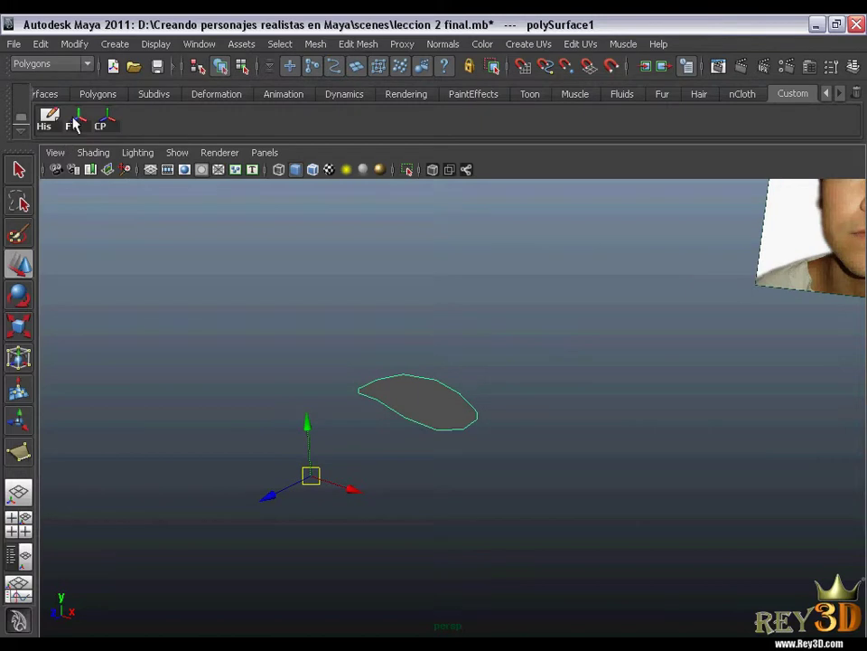
Step: Center the eye polygon's pivot and check its placement in the front view
{"action": "left_click", "coordinate": [102, 125]}
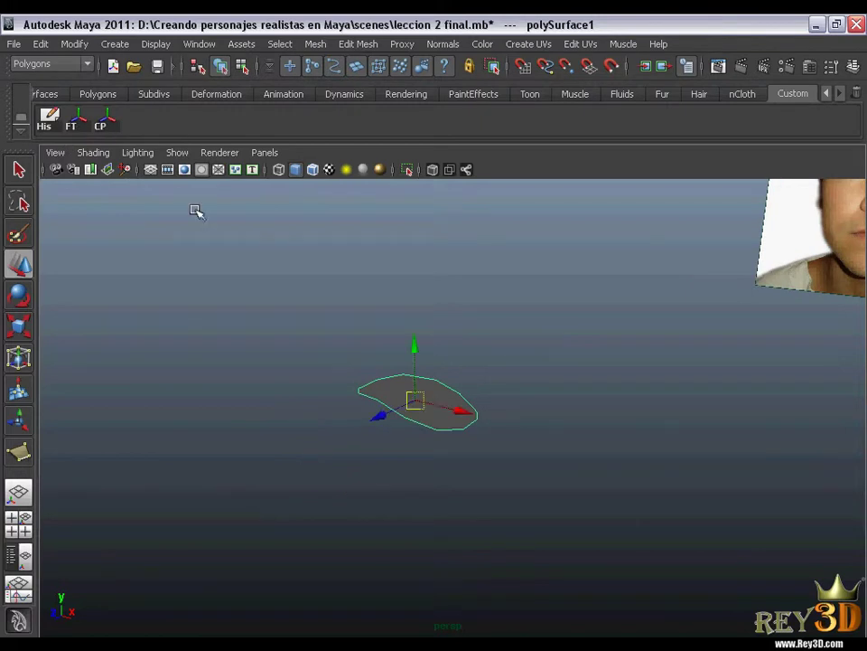
{"action": "left_click_drag", "start_coordinate": [443, 384], "coordinate": [470, 393], "text": "alt"}
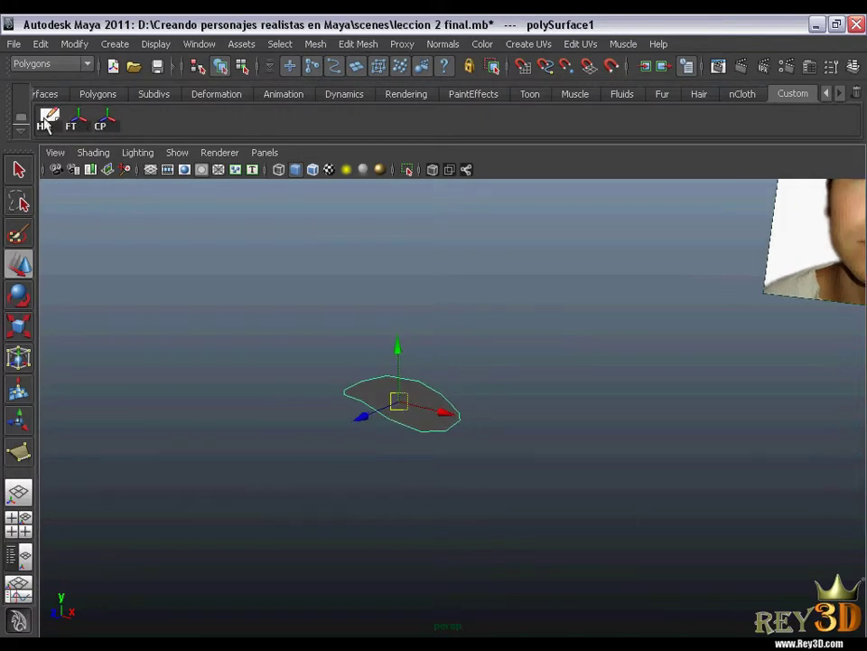
{"action": "mouse_move", "coordinate": [388, 366]}
{"action": "left_mouse_down", "text": "alt"}
{"action": "mouse_move", "coordinate": [496, 407]}
{"action": "mouse_move", "coordinate": [471, 393]}
{"action": "mouse_move", "coordinate": [512, 391]}
{"action": "mouse_move", "coordinate": [516, 380]}
{"action": "left_mouse_up", "text": "alt"}
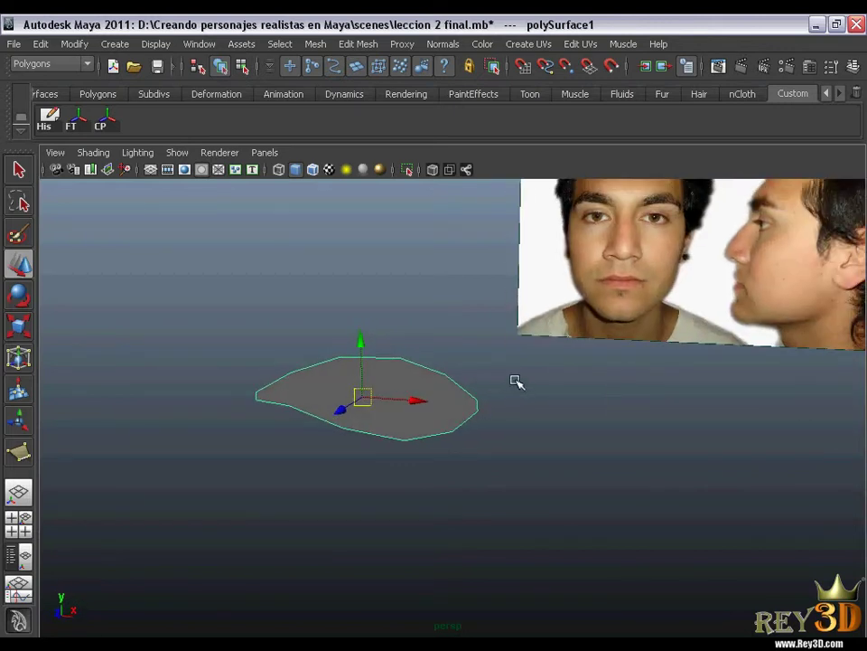
{"action": "key", "text": "space"}
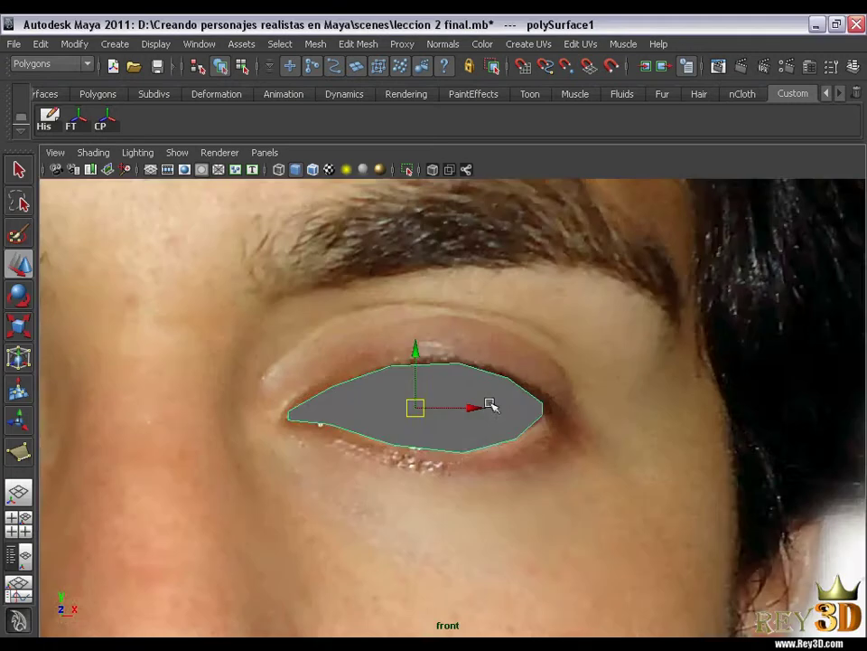
{"action": "mouse_move", "coordinate": [490, 403]}
{"action": "right_mouse_down", "text": "alt"}
{"action": "mouse_move", "coordinate": [493, 439]}
{"action": "mouse_move", "coordinate": [461, 440]}
{"action": "mouse_move", "coordinate": [434, 395]}
{"action": "mouse_move", "coordinate": [520, 460]}
{"action": "mouse_move", "coordinate": [482, 405]}
{"action": "mouse_move", "coordinate": [413, 390]}
{"action": "mouse_move", "coordinate": [429, 411]}
{"action": "right_mouse_up", "text": "alt"}
Step: In the side view, move the polygon along Z until it sits on the profile's eye
{"action": "key", "text": "space"}
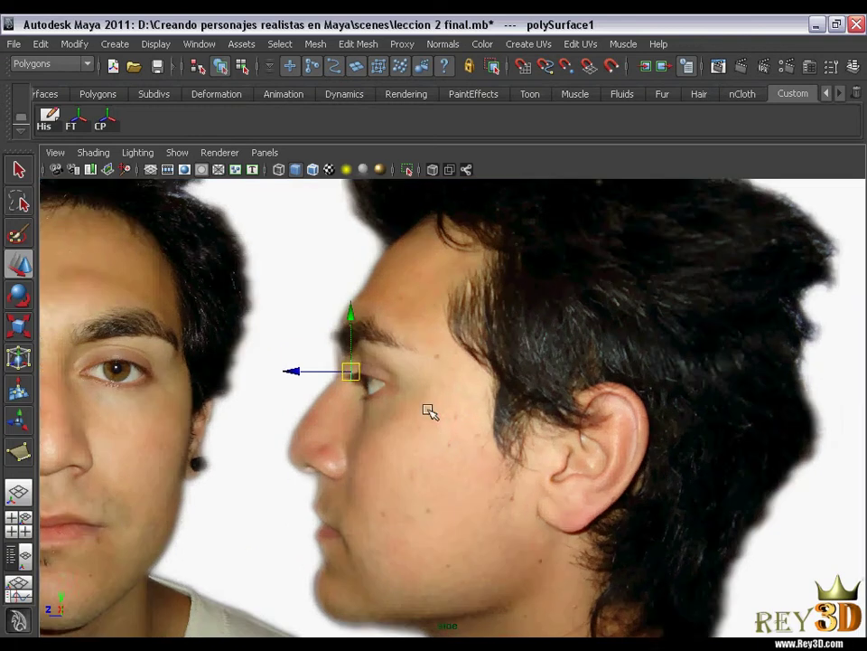
{"action": "mouse_move", "coordinate": [430, 411]}
{"action": "middle_mouse_down", "text": "alt"}
{"action": "mouse_move", "coordinate": [453, 403]}
{"action": "mouse_move", "coordinate": [242, 445]}
{"action": "middle_mouse_up", "text": "alt"}
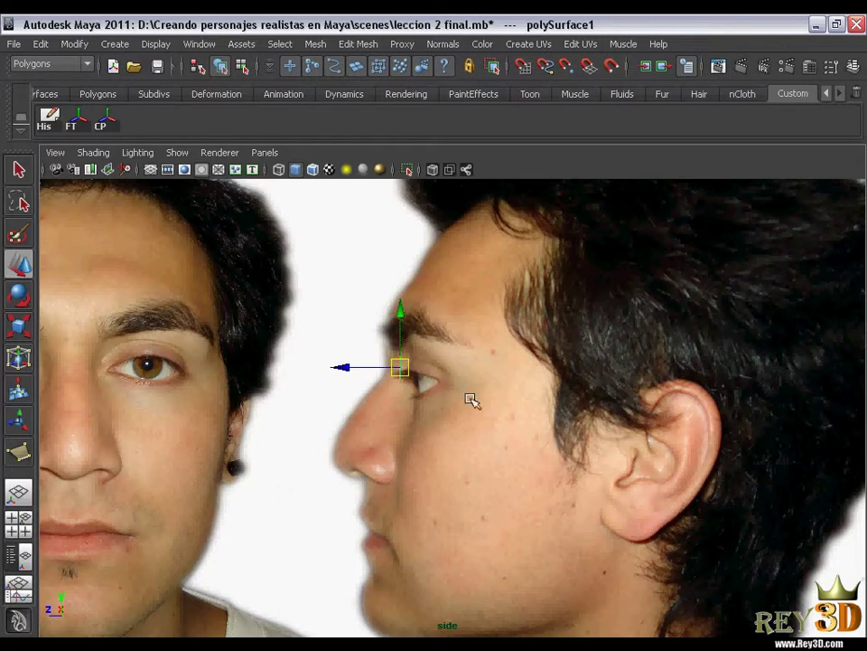
{"action": "scroll", "coordinate": [412, 368], "scroll_direction": "down", "scroll_amount": 1}
{"action": "scroll", "coordinate": [433, 366], "scroll_direction": "down", "scroll_amount": 2}
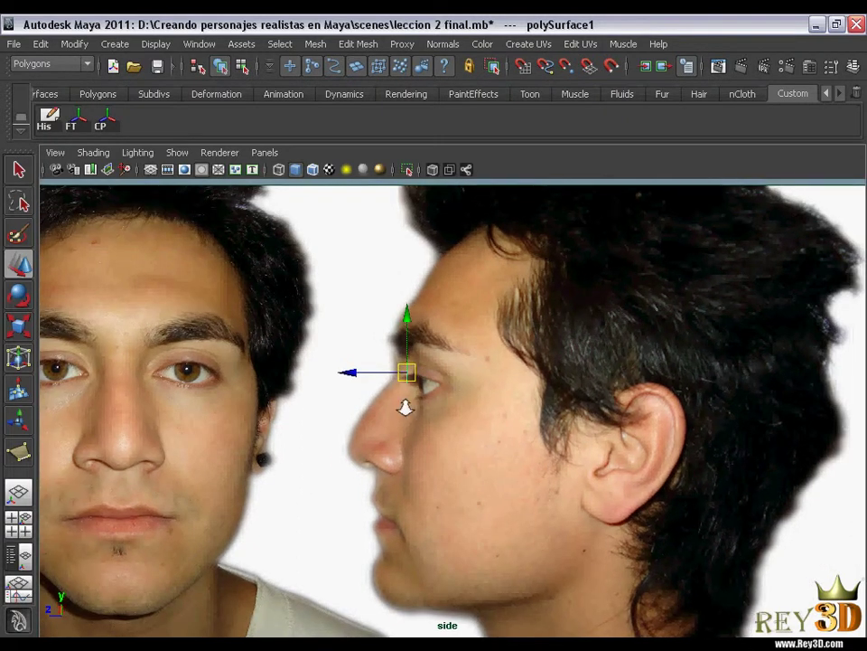
{"action": "scroll", "coordinate": [406, 408], "scroll_direction": "down", "scroll_amount": 1}
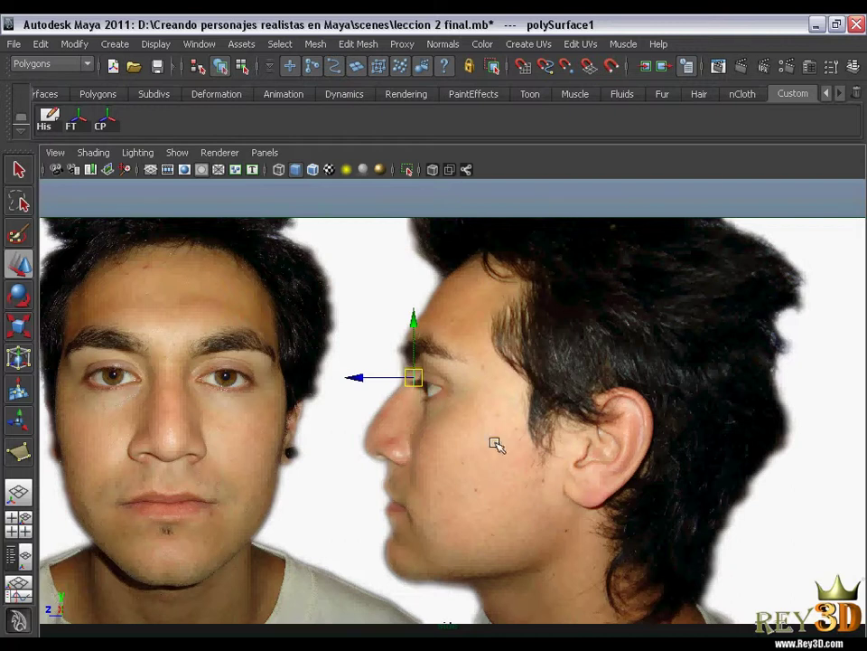
{"action": "scroll", "coordinate": [555, 450], "scroll_direction": "up", "scroll_amount": 1}
{"action": "scroll", "coordinate": [506, 434], "scroll_direction": "up", "scroll_amount": 1}
{"action": "scroll", "coordinate": [344, 371], "scroll_direction": "up", "scroll_amount": 2}
{"action": "scroll", "coordinate": [370, 397], "scroll_direction": "up", "scroll_amount": 1}
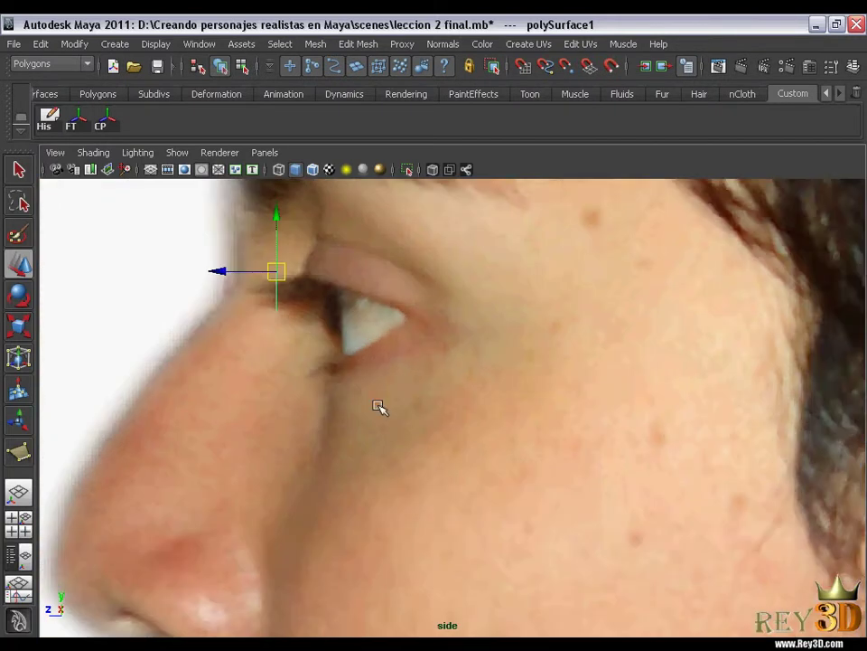
{"action": "scroll", "coordinate": [290, 422], "scroll_direction": "up", "scroll_amount": 1}
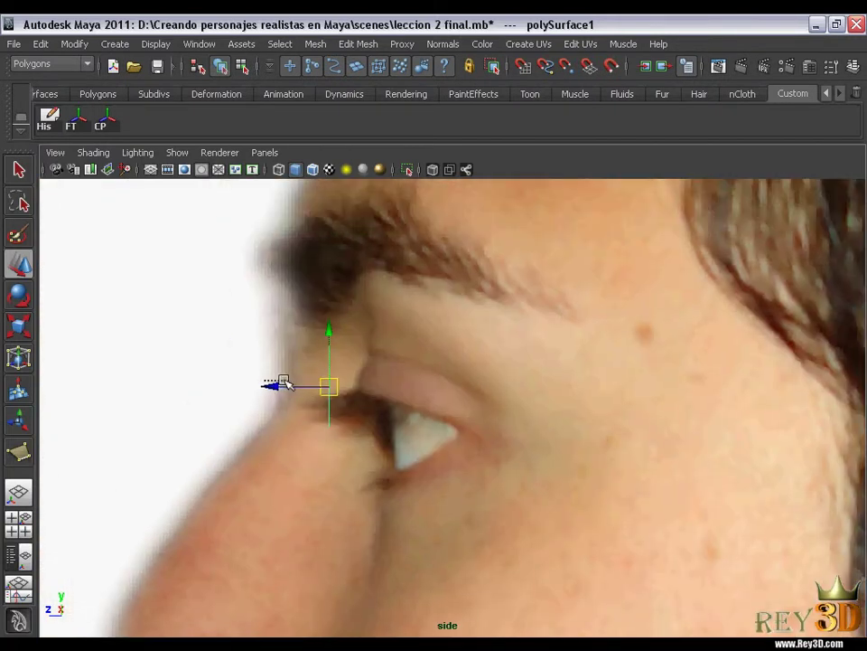
{"action": "left_click", "coordinate": [316, 410]}
{"action": "left_click", "coordinate": [300, 400]}
{"action": "left_click_drag", "start_coordinate": [280, 387], "coordinate": [325, 388]}
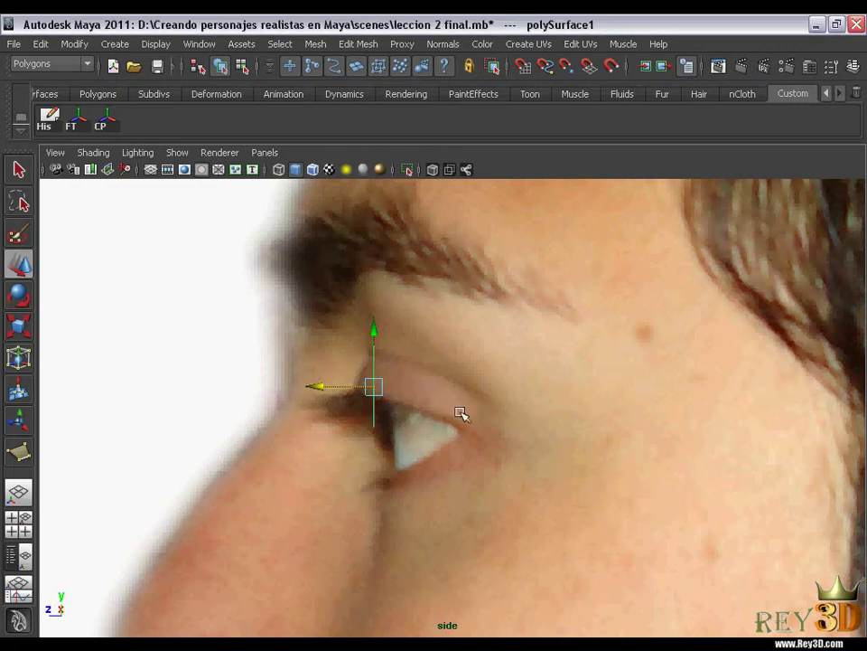
{"action": "mouse_move", "coordinate": [461, 410]}
{"action": "left_mouse_down"}
{"action": "mouse_move", "coordinate": [345, 387]}
{"action": "mouse_move", "coordinate": [436, 376]}
{"action": "mouse_move", "coordinate": [423, 391]}
{"action": "mouse_move", "coordinate": [507, 425]}
{"action": "mouse_move", "coordinate": [417, 408]}
{"action": "mouse_move", "coordinate": [449, 382]}
{"action": "left_mouse_up"}
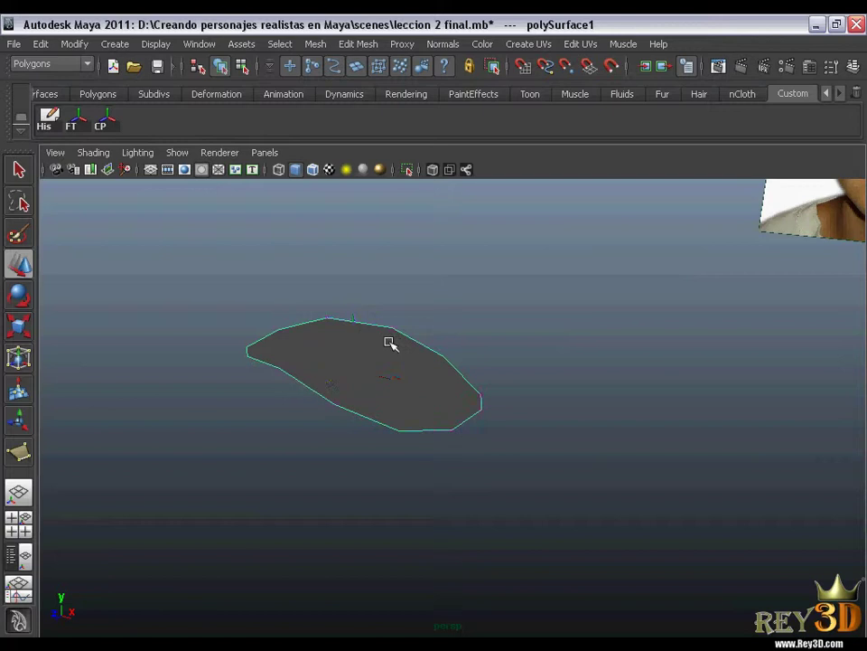
Step: Select the vertex at the polygon's left end and nudge it in depth
{"action": "mouse_move", "coordinate": [384, 388]}
{"action": "left_mouse_down", "text": "alt"}
{"action": "mouse_move", "coordinate": [362, 398]}
{"action": "mouse_move", "coordinate": [248, 384]}
{"action": "mouse_move", "coordinate": [222, 363]}
{"action": "left_mouse_up", "text": "alt"}
{"action": "mouse_move", "coordinate": [294, 405]}
{"action": "left_mouse_down", "text": "alt"}
{"action": "mouse_move", "coordinate": [307, 390]}
{"action": "mouse_move", "coordinate": [249, 403]}
{"action": "mouse_move", "coordinate": [258, 386]}
{"action": "mouse_move", "coordinate": [229, 364]}
{"action": "mouse_move", "coordinate": [236, 360]}
{"action": "left_mouse_up", "text": "alt"}
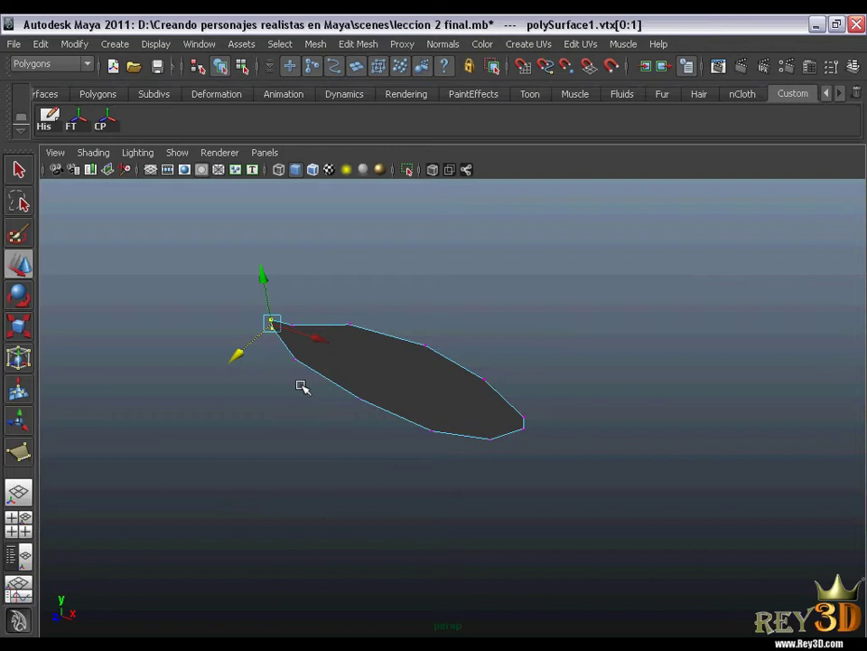
{"action": "left_click_drag", "start_coordinate": [302, 385], "coordinate": [376, 374], "text": "alt"}
{"action": "left_click_drag", "start_coordinate": [187, 374], "coordinate": [233, 429]}
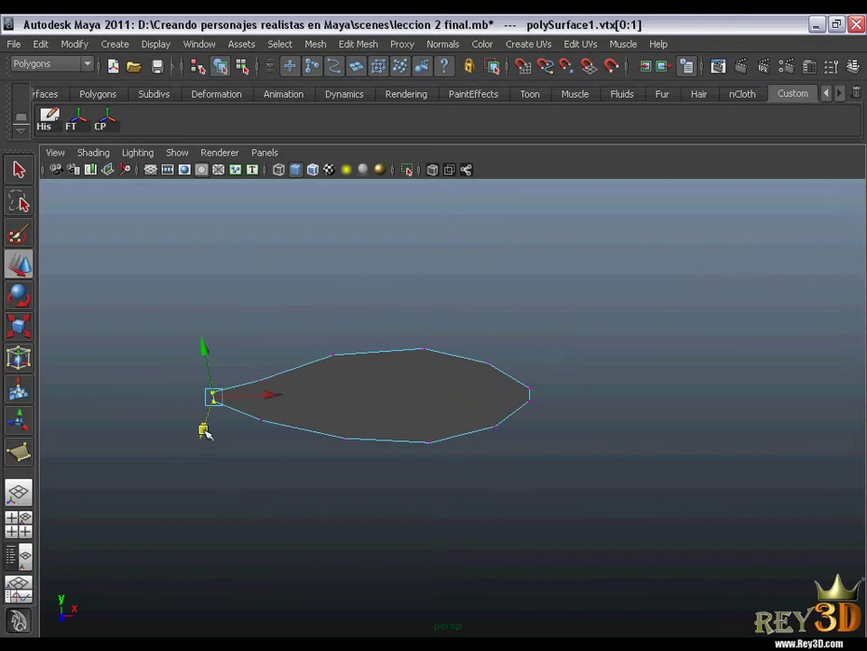
Step: In the four-view layout, select corner and top vertices and push the right-corner vertices back in depth
{"action": "key", "text": "space"}
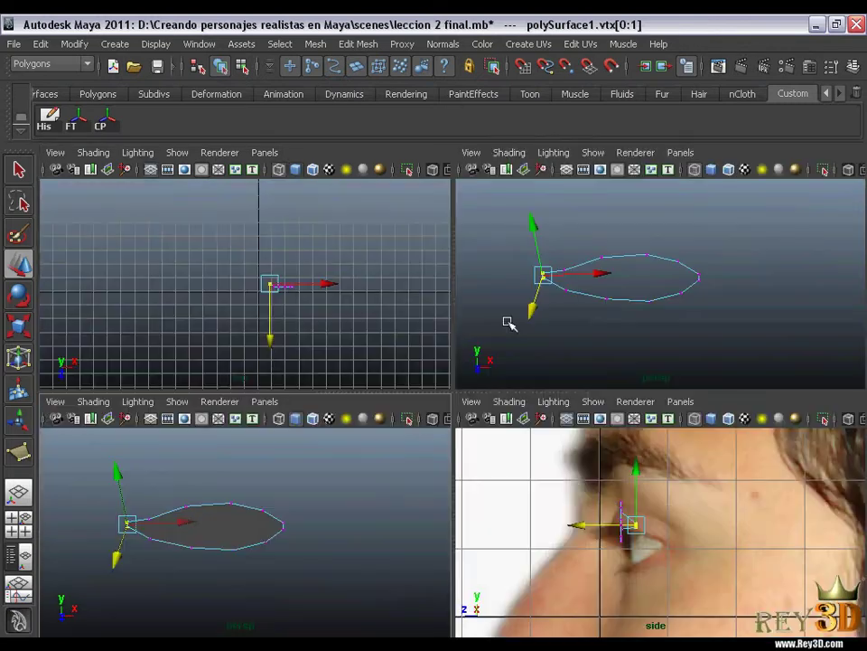
{"action": "mouse_move", "coordinate": [382, 315]}
{"action": "middle_mouse_down", "text": "alt"}
{"action": "mouse_move", "coordinate": [362, 323]}
{"action": "mouse_move", "coordinate": [390, 383]}
{"action": "middle_mouse_up", "text": "alt"}
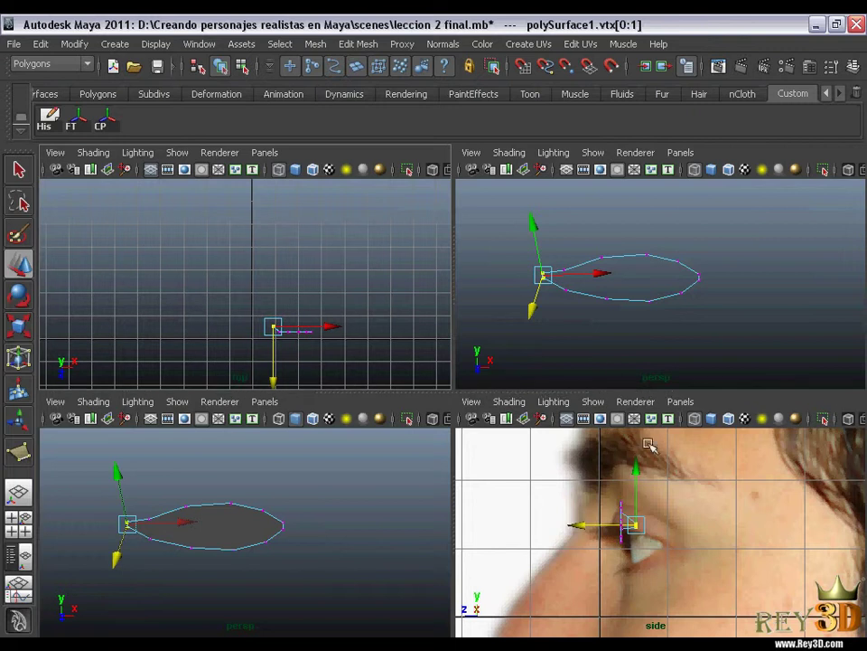
{"action": "mouse_move", "coordinate": [633, 301]}
{"action": "left_mouse_down", "text": "alt"}
{"action": "mouse_move", "coordinate": [618, 312]}
{"action": "mouse_move", "coordinate": [645, 307]}
{"action": "left_mouse_up", "text": "alt"}
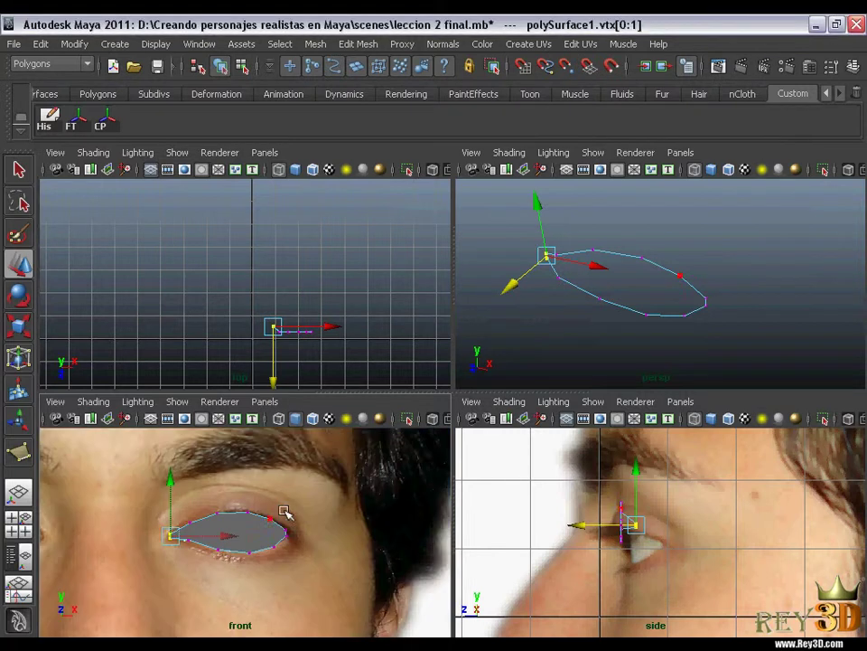
{"action": "scroll", "coordinate": [281, 497], "scroll_direction": "up", "scroll_amount": 3}
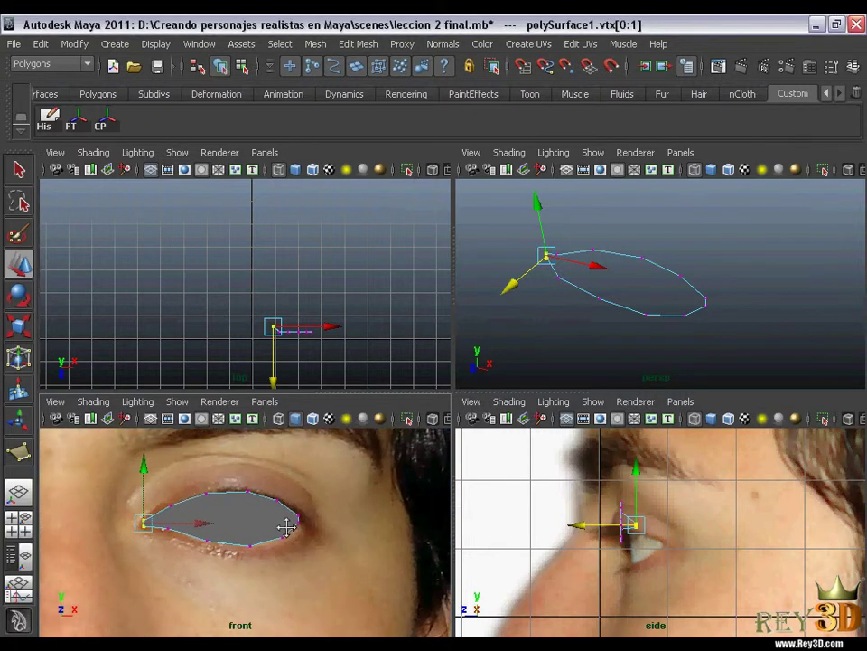
{"action": "middle_click_drag", "start_coordinate": [302, 554], "coordinate": [314, 542], "text": "alt"}
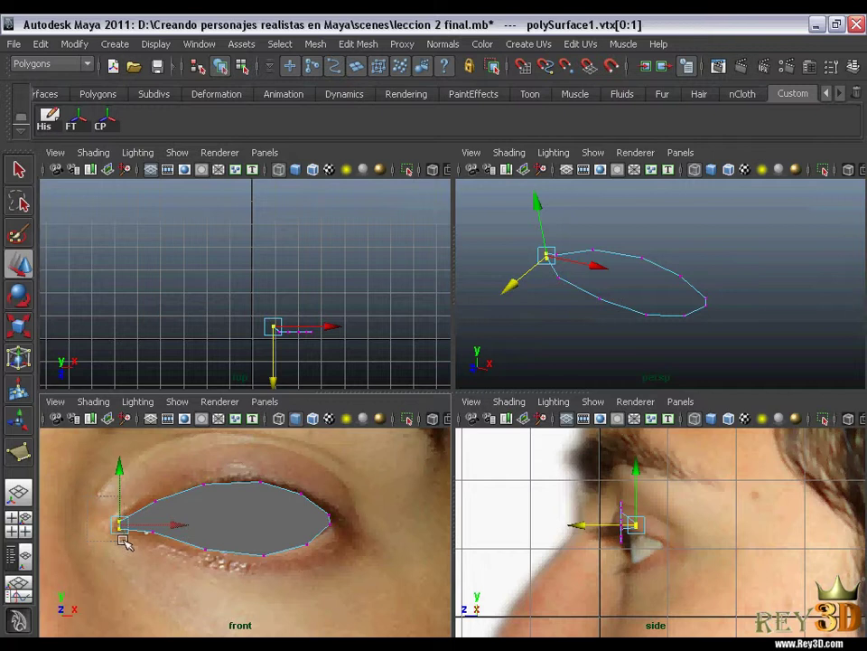
{"action": "mouse_move", "coordinate": [615, 258]}
{"action": "left_mouse_down", "text": "alt"}
{"action": "mouse_move", "coordinate": [554, 276]}
{"action": "mouse_move", "coordinate": [668, 219]}
{"action": "mouse_move", "coordinate": [732, 252]}
{"action": "mouse_move", "coordinate": [746, 232]}
{"action": "left_mouse_up", "text": "alt"}
{"action": "mouse_move", "coordinate": [696, 290]}
{"action": "left_mouse_down", "text": "alt"}
{"action": "mouse_move", "coordinate": [671, 272]}
{"action": "mouse_move", "coordinate": [660, 303]}
{"action": "mouse_move", "coordinate": [632, 301]}
{"action": "left_mouse_up", "text": "alt"}
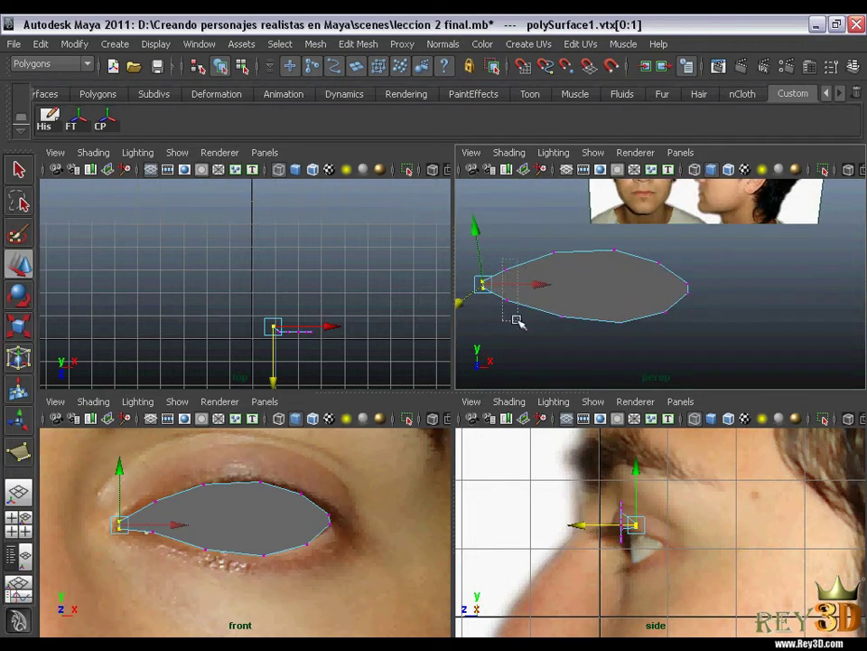
{"action": "mouse_move", "coordinate": [517, 320]}
{"action": "left_mouse_down"}
{"action": "mouse_move", "coordinate": [613, 314]}
{"action": "mouse_move", "coordinate": [717, 351]}
{"action": "mouse_move", "coordinate": [658, 288]}
{"action": "mouse_move", "coordinate": [707, 310]}
{"action": "mouse_move", "coordinate": [671, 338]}
{"action": "mouse_move", "coordinate": [737, 306]}
{"action": "mouse_move", "coordinate": [747, 271]}
{"action": "mouse_move", "coordinate": [697, 267]}
{"action": "mouse_move", "coordinate": [639, 287]}
{"action": "left_mouse_up"}
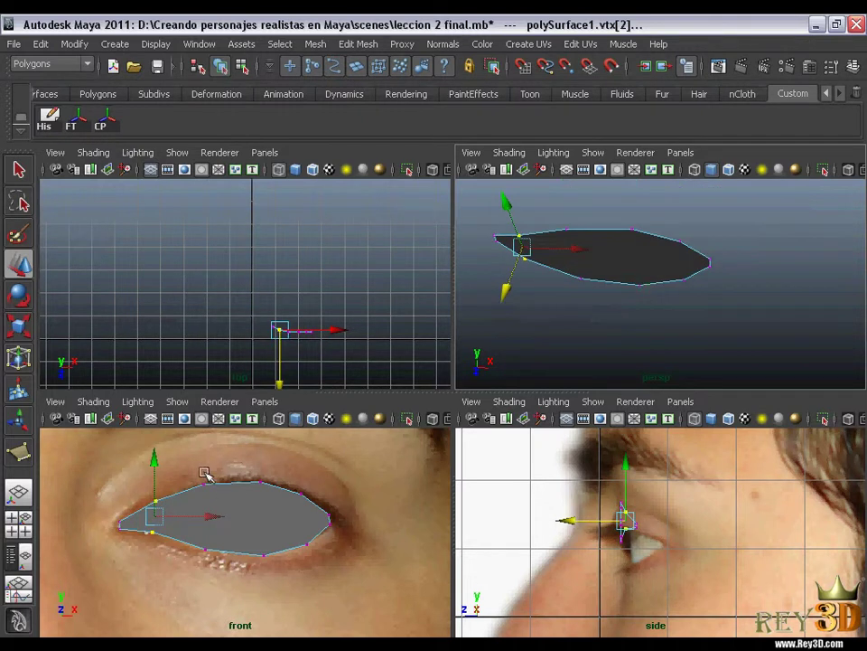
{"action": "left_click_drag", "start_coordinate": [190, 468], "coordinate": [271, 495]}
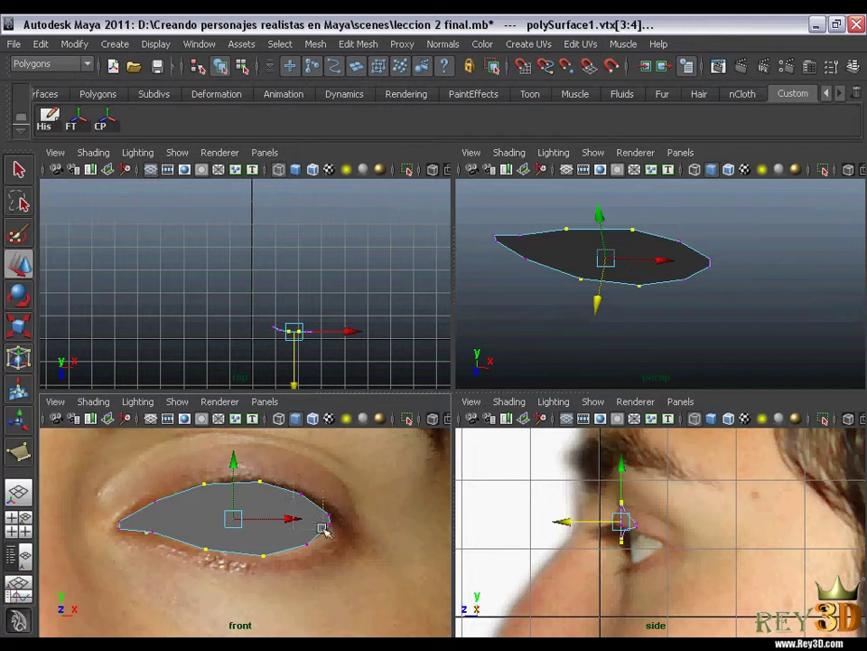
{"action": "left_click_drag", "start_coordinate": [289, 479], "coordinate": [382, 533]}
{"action": "mouse_move", "coordinate": [657, 285]}
{"action": "left_mouse_down", "text": "alt"}
{"action": "mouse_move", "coordinate": [642, 288]}
{"action": "mouse_move", "coordinate": [661, 309]}
{"action": "left_mouse_up", "text": "alt"}
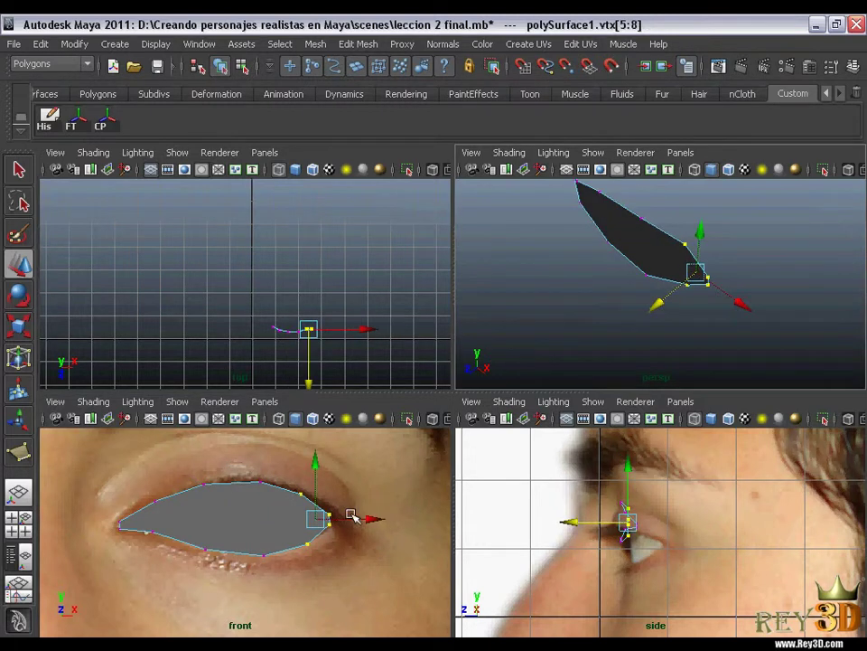
Step: Select the right-corner, left-end and centre vertices to curve the outline around the eyeball
{"action": "left_click_drag", "start_coordinate": [347, 504], "coordinate": [318, 534]}
{"action": "mouse_move", "coordinate": [533, 213]}
{"action": "left_mouse_down", "text": "alt"}
{"action": "mouse_move", "coordinate": [669, 276]}
{"action": "mouse_move", "coordinate": [652, 306]}
{"action": "mouse_move", "coordinate": [781, 213]}
{"action": "mouse_move", "coordinate": [623, 315]}
{"action": "mouse_move", "coordinate": [678, 326]}
{"action": "mouse_move", "coordinate": [683, 297]}
{"action": "mouse_move", "coordinate": [600, 252]}
{"action": "mouse_move", "coordinate": [693, 257]}
{"action": "mouse_move", "coordinate": [637, 288]}
{"action": "mouse_move", "coordinate": [688, 247]}
{"action": "mouse_move", "coordinate": [732, 260]}
{"action": "mouse_move", "coordinate": [651, 271]}
{"action": "mouse_move", "coordinate": [579, 313]}
{"action": "mouse_move", "coordinate": [631, 281]}
{"action": "mouse_move", "coordinate": [615, 256]}
{"action": "mouse_move", "coordinate": [623, 284]}
{"action": "mouse_move", "coordinate": [623, 207]}
{"action": "left_mouse_up", "text": "alt"}
{"action": "scroll", "coordinate": [324, 337], "scroll_direction": "up", "scroll_amount": 2}
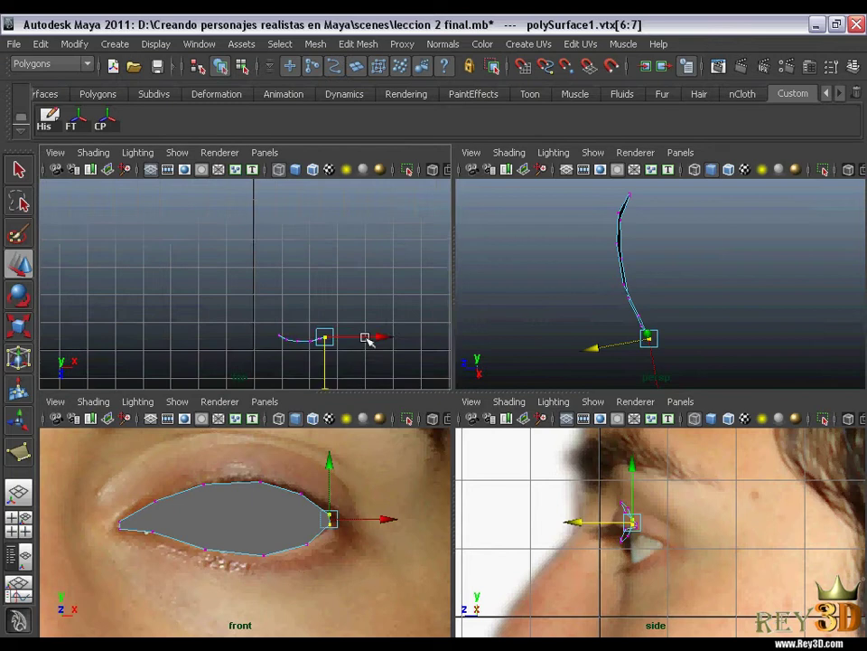
{"action": "scroll", "coordinate": [328, 303], "scroll_direction": "up", "scroll_amount": 2}
{"action": "scroll", "coordinate": [264, 309], "scroll_direction": "up", "scroll_amount": 2}
{"action": "scroll", "coordinate": [324, 355], "scroll_direction": "up", "scroll_amount": 2}
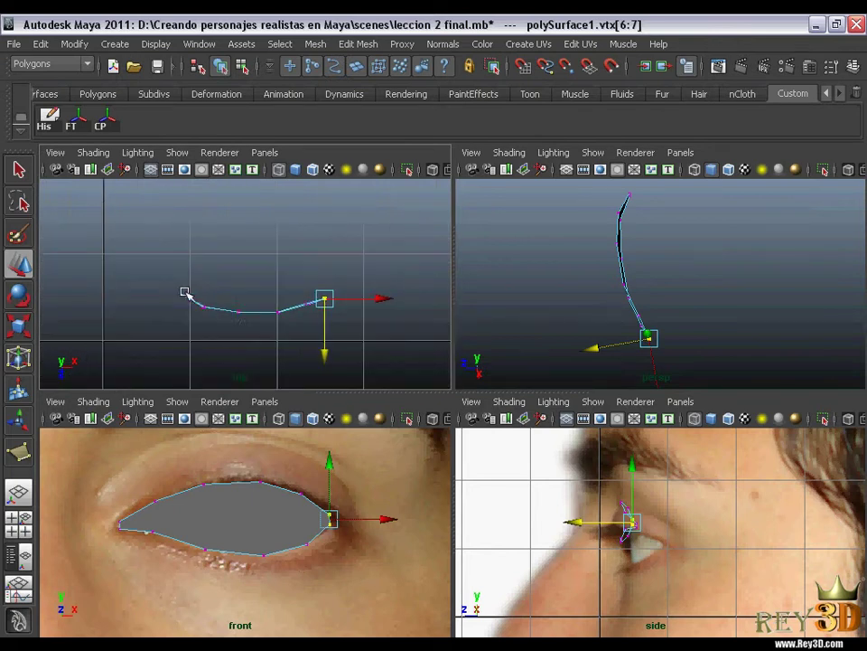
{"action": "mouse_move", "coordinate": [156, 269]}
{"action": "left_mouse_down"}
{"action": "mouse_move", "coordinate": [224, 329]}
{"action": "mouse_move", "coordinate": [215, 331]}
{"action": "mouse_move", "coordinate": [229, 313]}
{"action": "left_mouse_up"}
{"action": "left_click", "coordinate": [238, 311]}
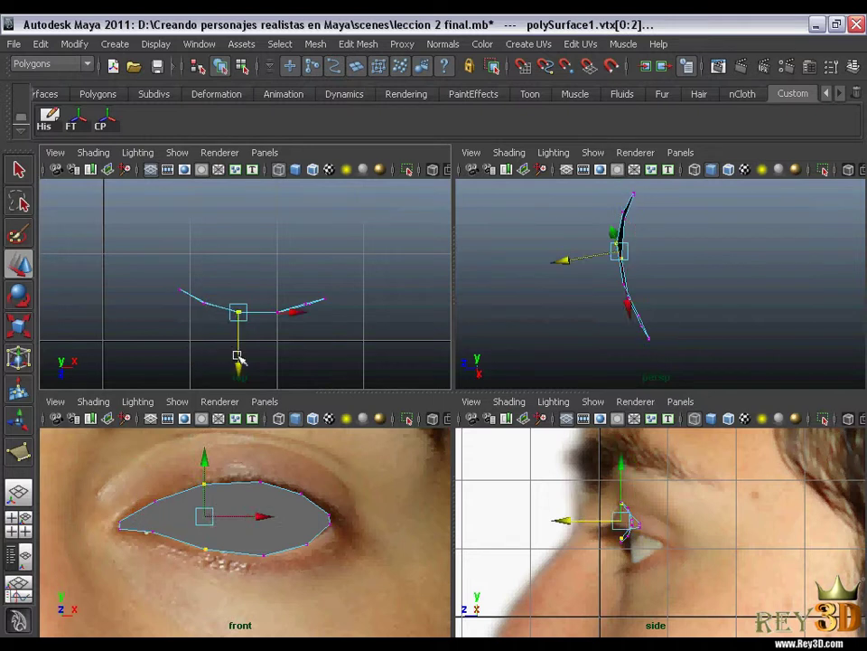
{"action": "mouse_move", "coordinate": [624, 272]}
{"action": "left_mouse_down", "text": "alt"}
{"action": "mouse_move", "coordinate": [646, 286]}
{"action": "mouse_move", "coordinate": [709, 255]}
{"action": "mouse_move", "coordinate": [673, 254]}
{"action": "mouse_move", "coordinate": [683, 259]}
{"action": "left_mouse_up", "text": "alt"}
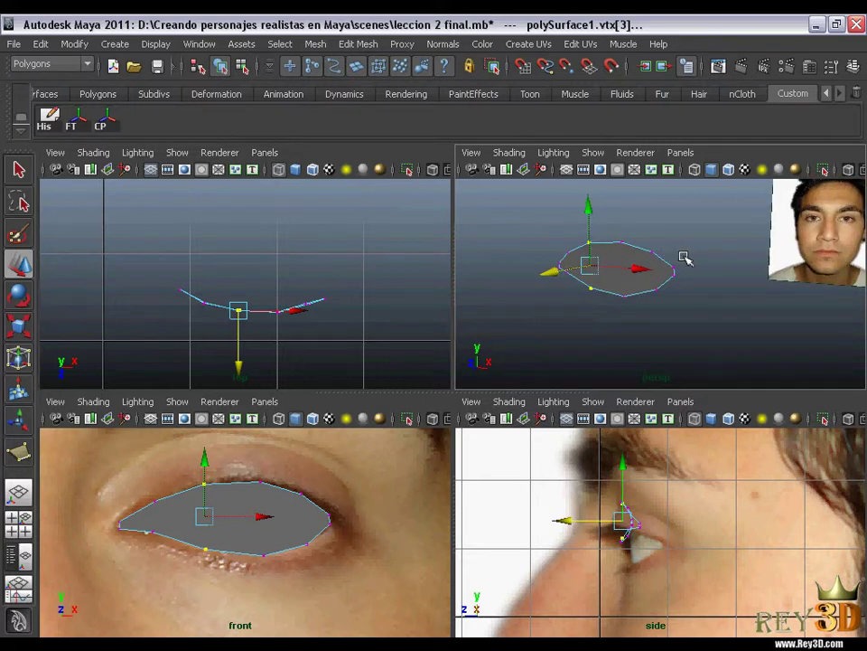
Step: Check the fitted outline against the whole face, then pick a border edge of the eye mesh
{"action": "right_click_drag", "start_coordinate": [281, 606], "coordinate": [236, 547], "text": "alt"}
{"action": "mouse_move", "coordinate": [236, 547]}
{"action": "middle_mouse_down", "text": "alt"}
{"action": "mouse_move", "coordinate": [240, 517]}
{"action": "mouse_move", "coordinate": [205, 496]}
{"action": "mouse_move", "coordinate": [222, 493]}
{"action": "mouse_move", "coordinate": [212, 482]}
{"action": "middle_mouse_up", "text": "alt"}
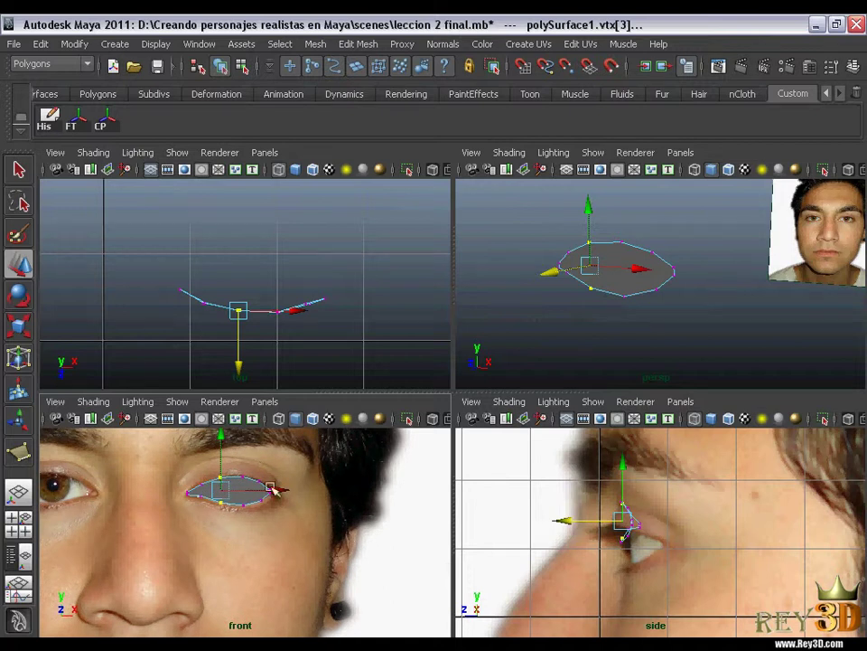
{"action": "mouse_move", "coordinate": [244, 558]}
{"action": "middle_mouse_down", "text": "alt"}
{"action": "mouse_move", "coordinate": [257, 508]}
{"action": "mouse_move", "coordinate": [271, 504]}
{"action": "middle_mouse_up", "text": "alt"}
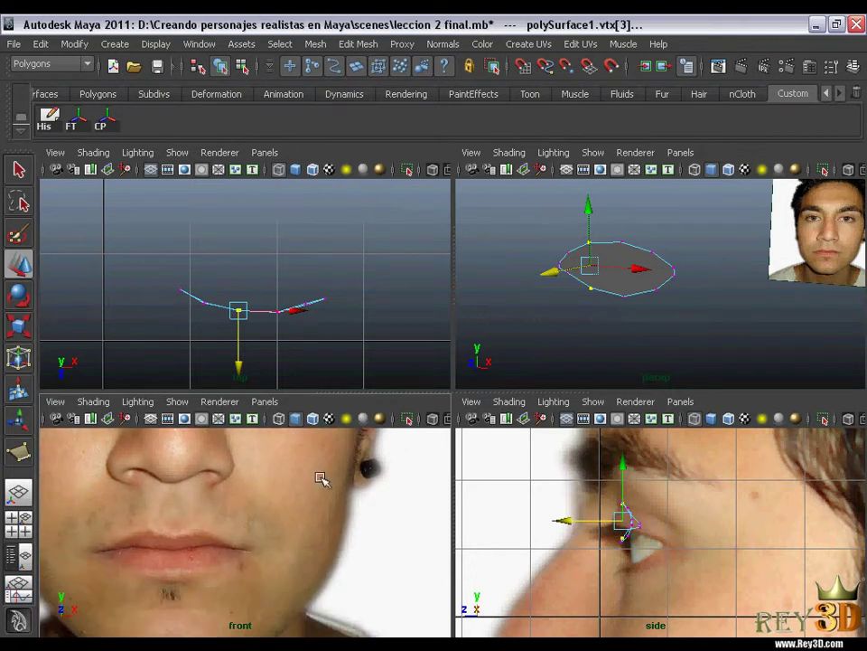
{"action": "middle_click_drag", "start_coordinate": [257, 439], "coordinate": [256, 497], "text": "alt"}
{"action": "mouse_move", "coordinate": [627, 262]}
{"action": "left_mouse_down", "text": "alt"}
{"action": "mouse_move", "coordinate": [660, 281]}
{"action": "mouse_move", "coordinate": [651, 286]}
{"action": "mouse_move", "coordinate": [659, 284]}
{"action": "mouse_move", "coordinate": [661, 260]}
{"action": "left_mouse_up", "text": "alt"}
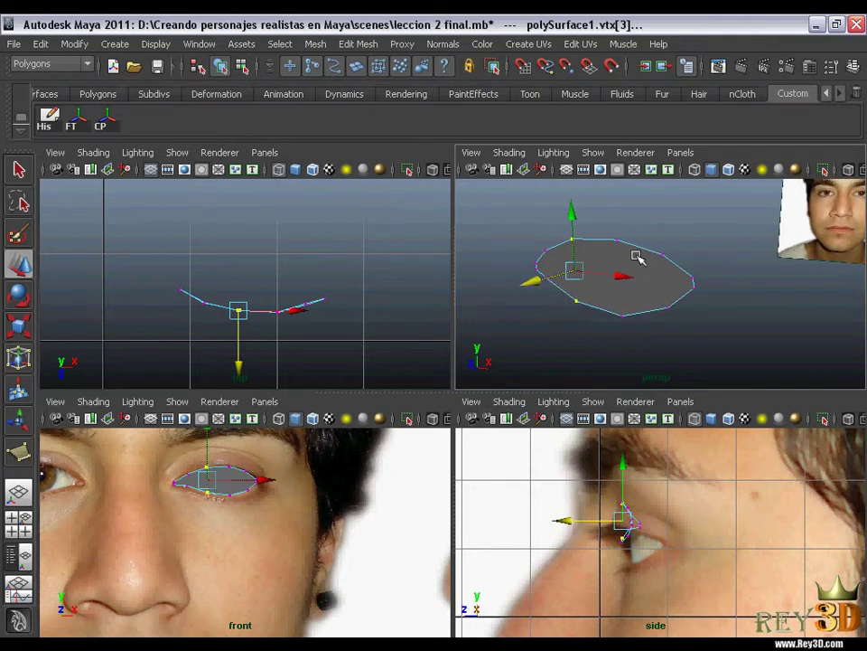
{"action": "right_click_drag", "start_coordinate": [619, 252], "coordinate": [641, 266], "text": "alt"}
{"action": "left_click", "coordinate": [647, 254]}
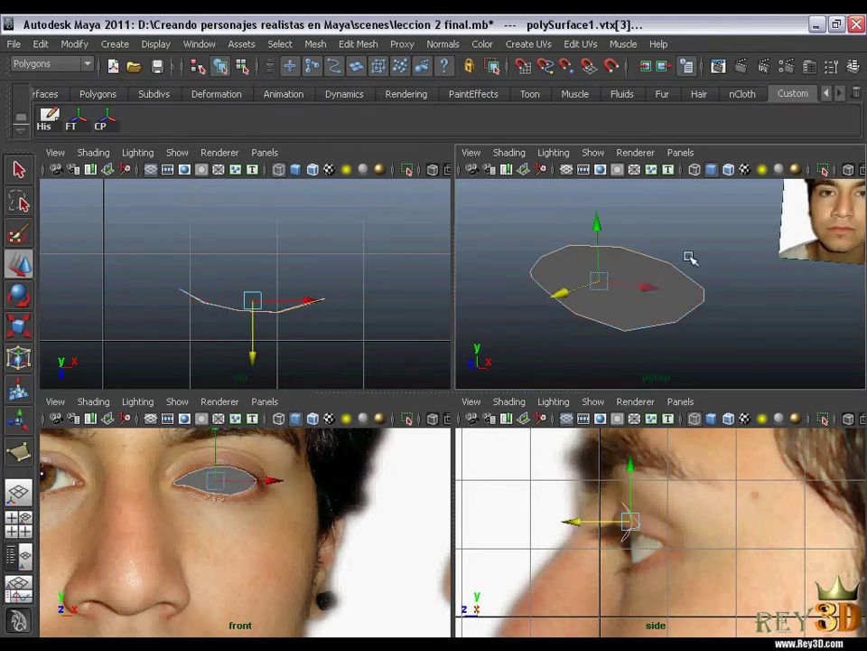
Step: Select the eye polygon's full border edge loop
{"action": "double_click", "coordinate": [653, 253]}
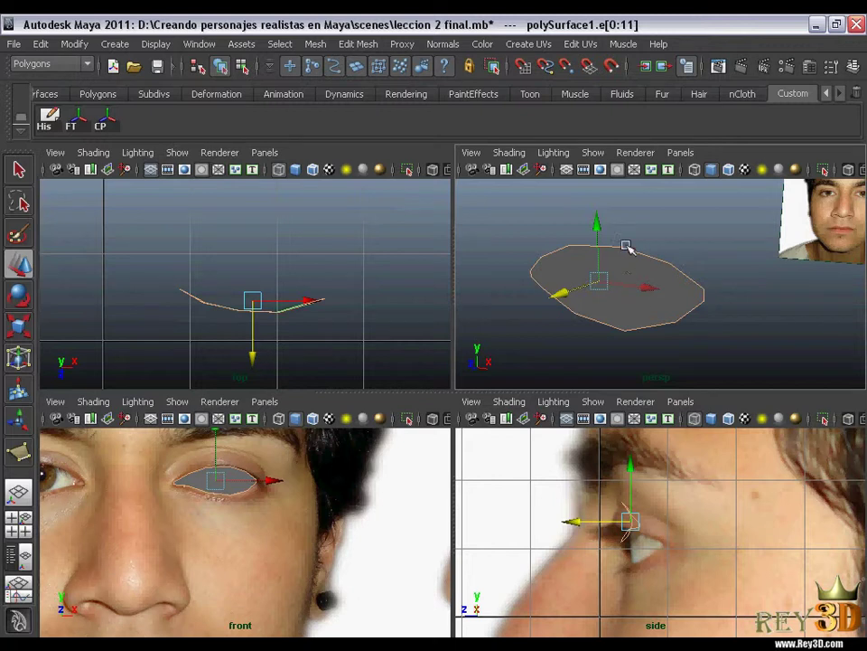
{"action": "left_click", "coordinate": [626, 244]}
{"action": "left_click", "coordinate": [649, 249]}
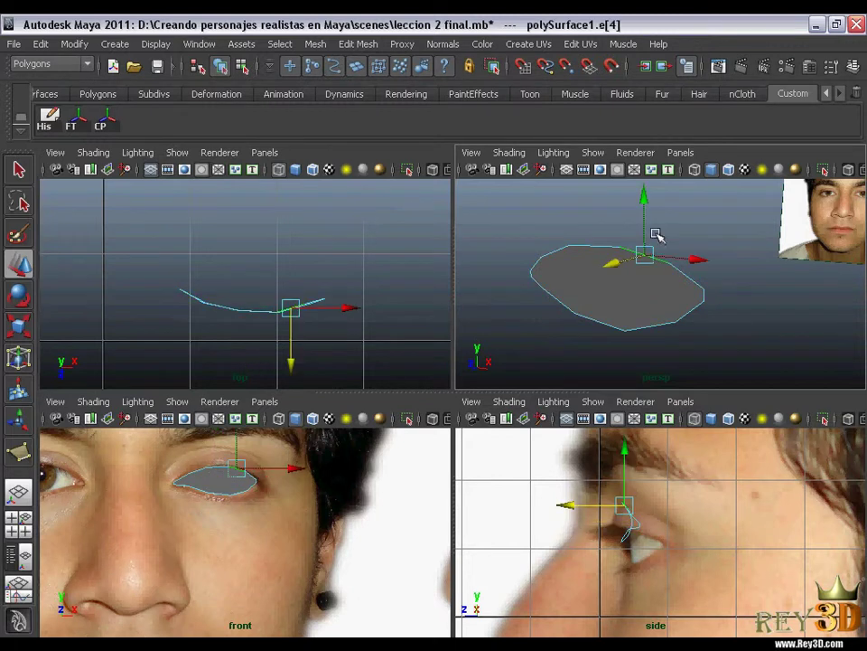
{"action": "left_click", "coordinate": [593, 249]}
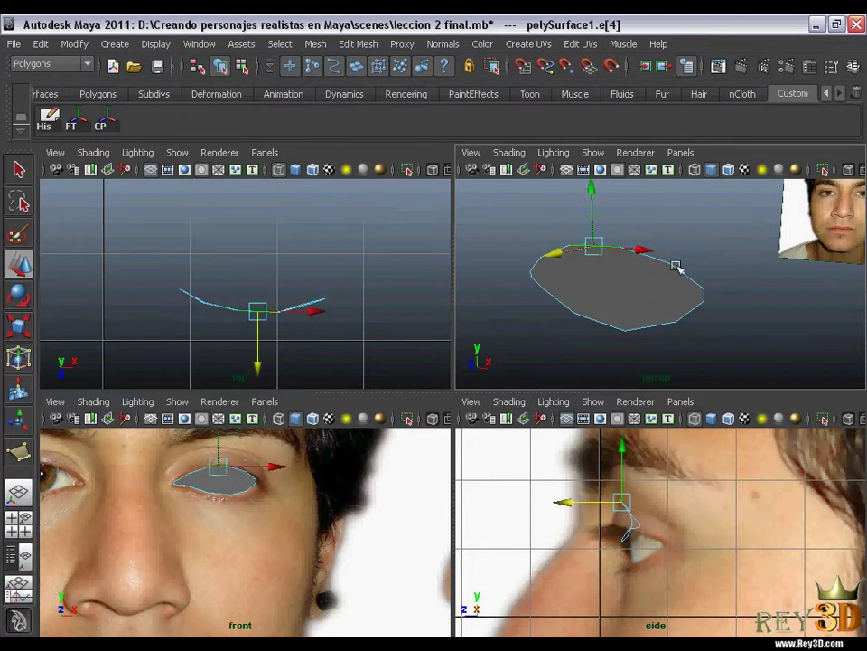
{"action": "left_click", "coordinate": [633, 256]}
{"action": "double_click", "coordinate": [637, 287]}
{"action": "left_click_drag", "start_coordinate": [637, 288], "coordinate": [661, 274], "text": "alt"}
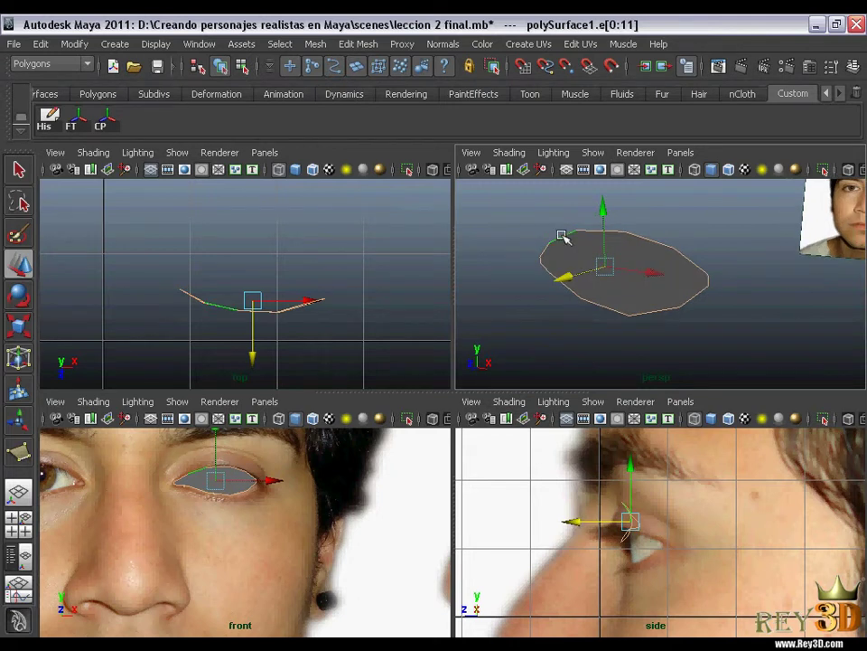
Step: Extrude the border edge loop with Ctrl+E and scale the new edges outward into a wider ring
{"action": "left_click", "coordinate": [358, 46]}
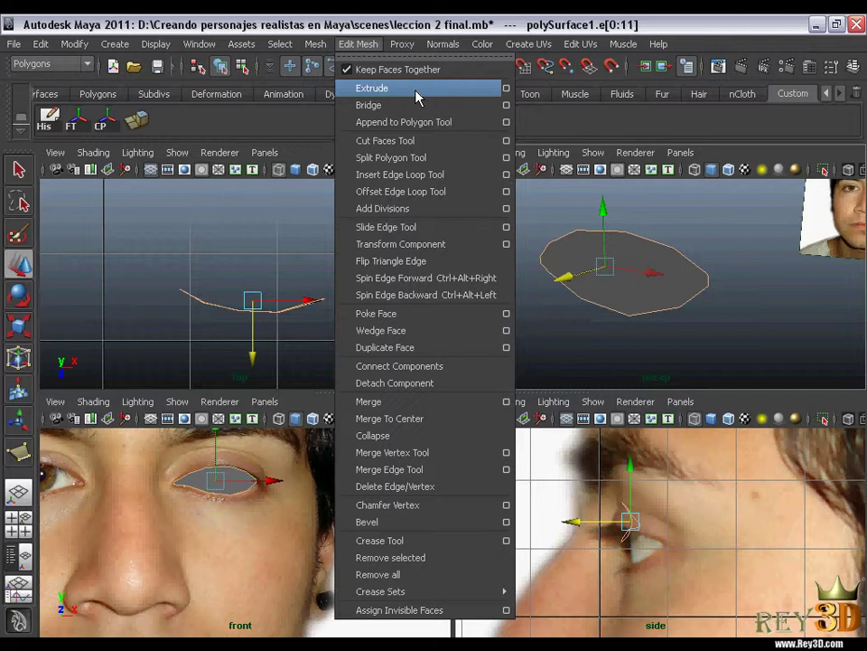
{"action": "left_click", "coordinate": [636, 312]}
{"action": "middle_click_drag", "start_coordinate": [645, 313], "coordinate": [636, 308], "text": "alt"}
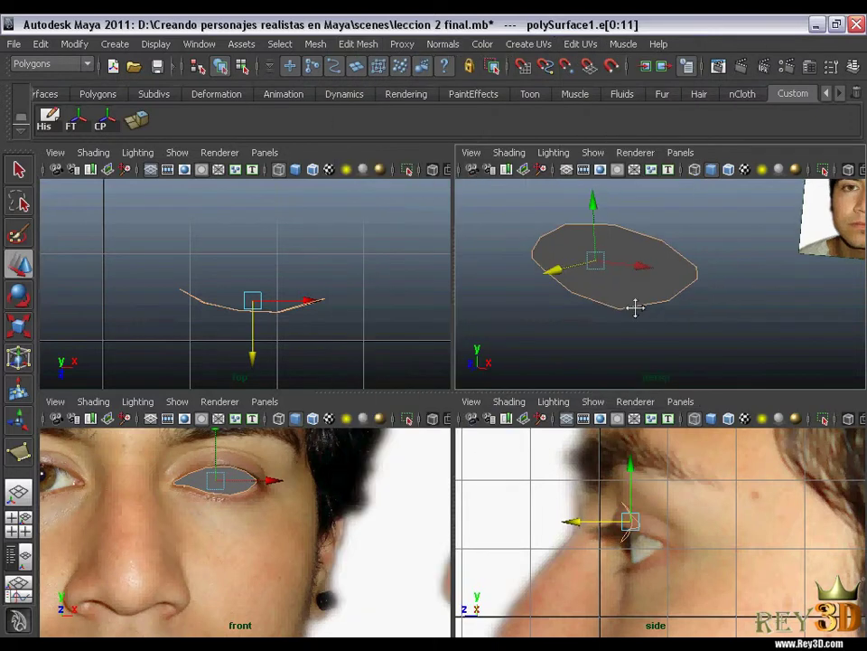
{"action": "mouse_move", "coordinate": [636, 308]}
{"action": "left_mouse_down", "text": "alt"}
{"action": "mouse_move", "coordinate": [629, 271]}
{"action": "mouse_move", "coordinate": [659, 267]}
{"action": "left_mouse_up", "text": "alt"}
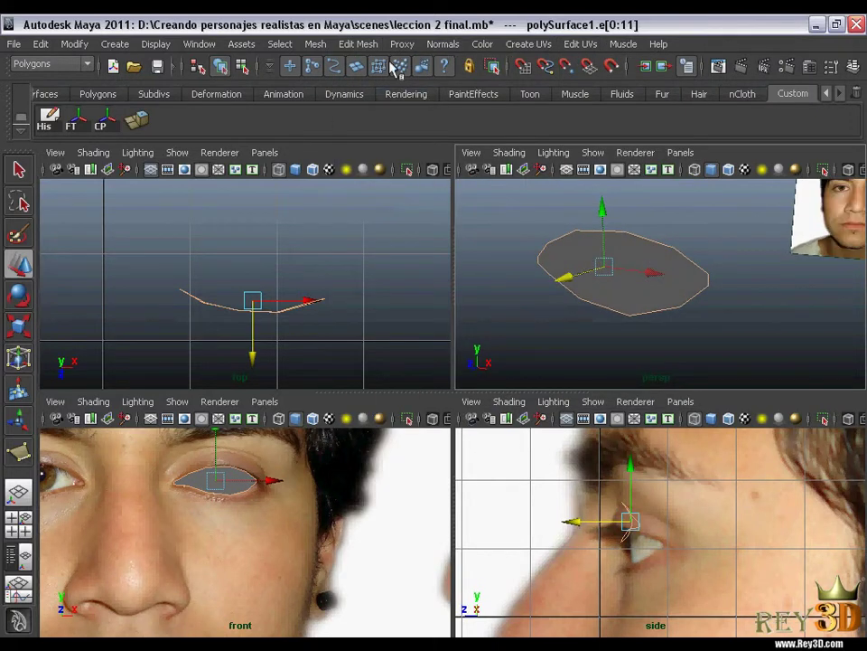
{"action": "left_click", "coordinate": [357, 43]}
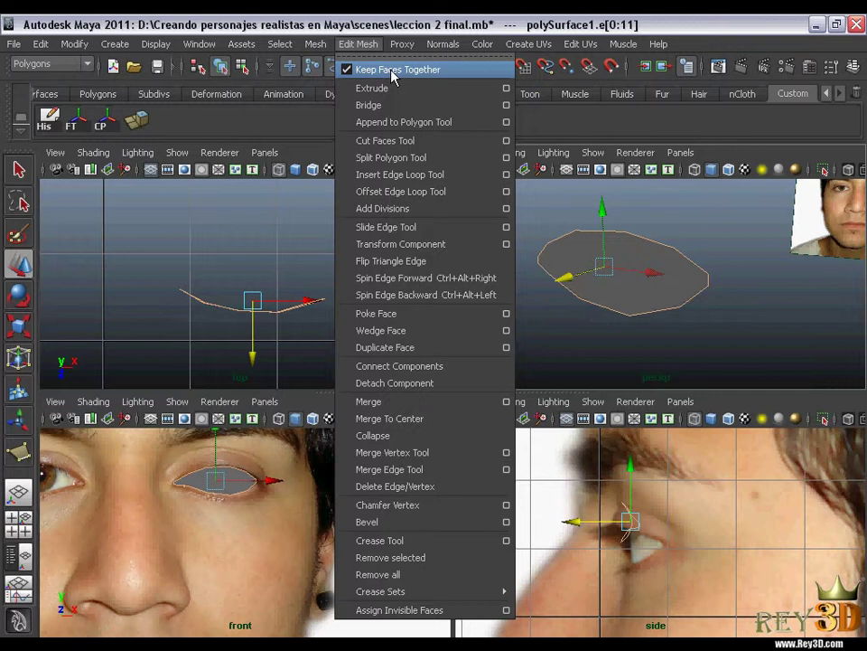
{"action": "left_click", "coordinate": [365, 29]}
{"action": "mouse_move", "coordinate": [610, 242]}
{"action": "left_mouse_down", "text": "alt"}
{"action": "mouse_move", "coordinate": [624, 242]}
{"action": "mouse_move", "coordinate": [536, 227]}
{"action": "left_mouse_up", "text": "alt"}
{"action": "left_click_drag", "start_coordinate": [655, 276], "coordinate": [649, 281], "text": "alt"}
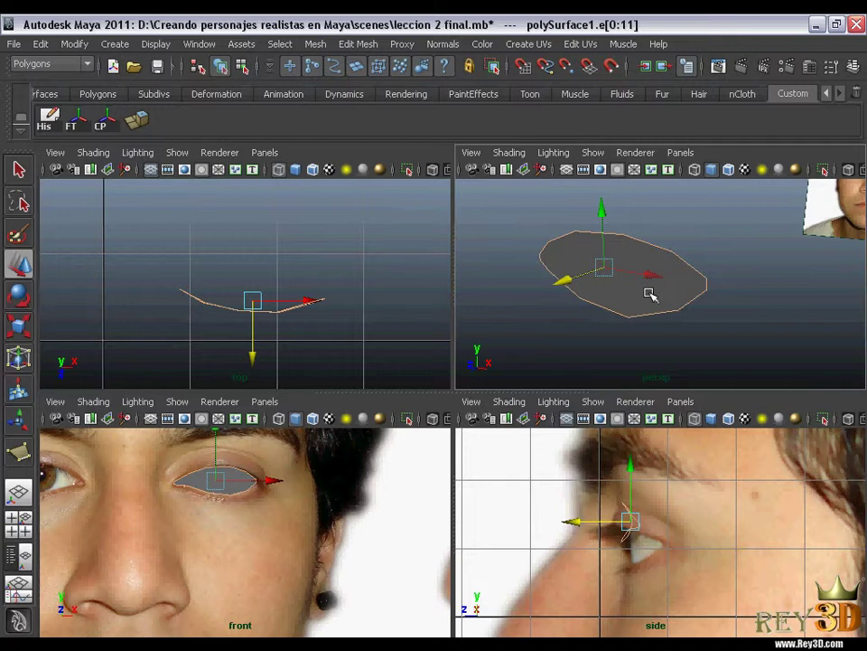
{"action": "key", "text": "ctrl+e"}
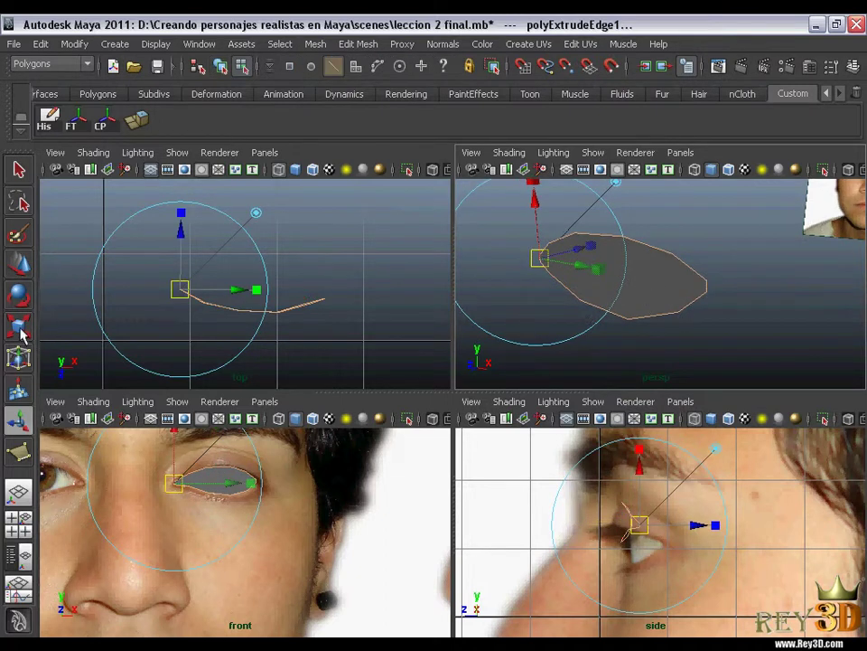
{"action": "left_click", "coordinate": [20, 327]}
{"action": "mouse_move", "coordinate": [600, 270]}
{"action": "left_mouse_down"}
{"action": "mouse_move", "coordinate": [673, 268]}
{"action": "mouse_move", "coordinate": [770, 290]}
{"action": "left_mouse_up"}
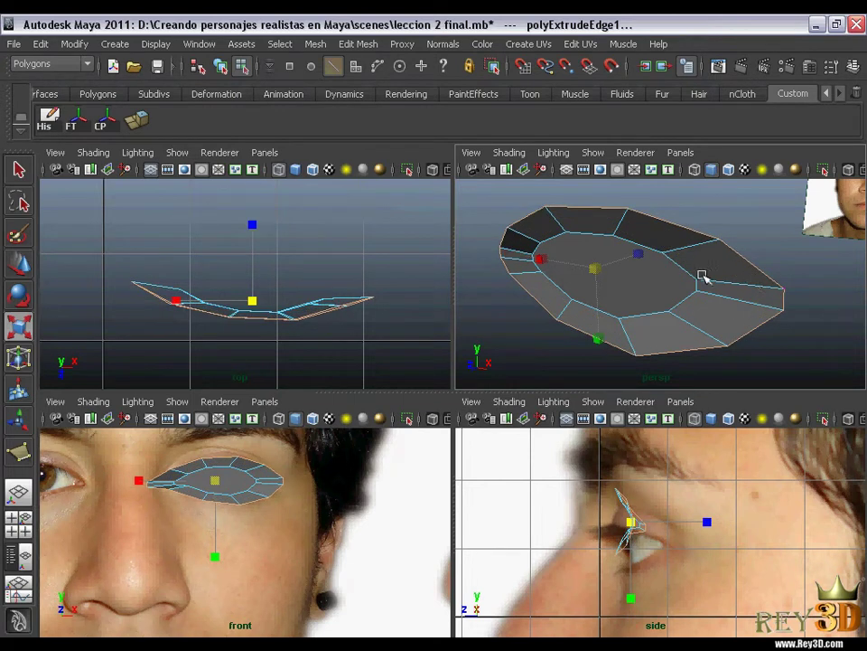
Step: In vertex mode, select a top vertex of the outer loop for moving in an enlarged front view
{"action": "key", "text": "F9"}
{"action": "scroll", "coordinate": [225, 526], "scroll_direction": "up", "scroll_amount": 2}
{"action": "scroll", "coordinate": [276, 540], "scroll_direction": "up", "scroll_amount": 1}
{"action": "scroll", "coordinate": [271, 526], "scroll_direction": "up", "scroll_amount": 2}
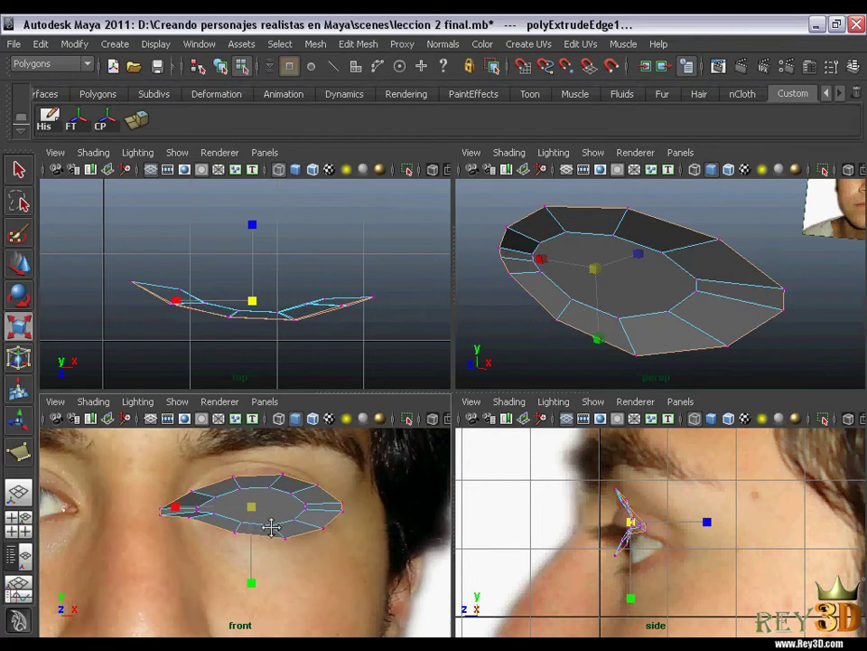
{"action": "scroll", "coordinate": [280, 520], "scroll_direction": "up", "scroll_amount": 1}
{"action": "scroll", "coordinate": [285, 497], "scroll_direction": "up", "scroll_amount": 1}
{"action": "scroll", "coordinate": [285, 520], "scroll_direction": "up", "scroll_amount": 1}
{"action": "scroll", "coordinate": [253, 517], "scroll_direction": "up", "scroll_amount": 1}
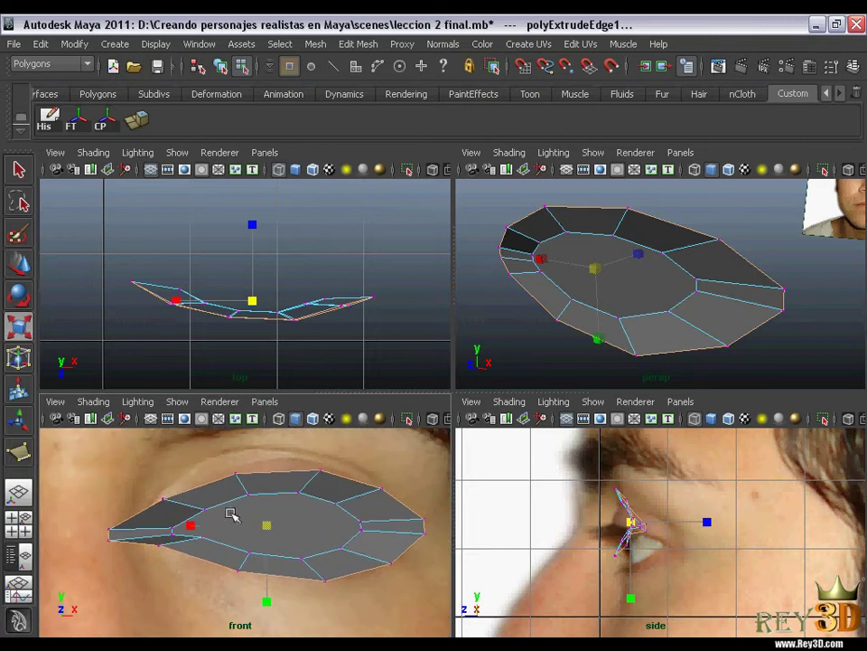
{"action": "scroll", "coordinate": [231, 514], "scroll_direction": "up", "scroll_amount": 1}
{"action": "left_click", "coordinate": [233, 467]}
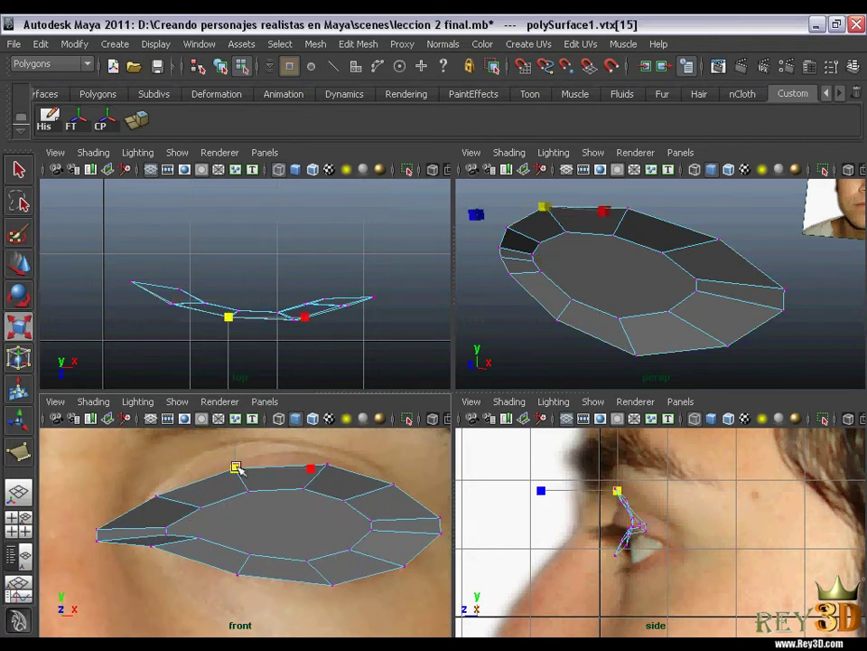
{"action": "key", "text": "w"}
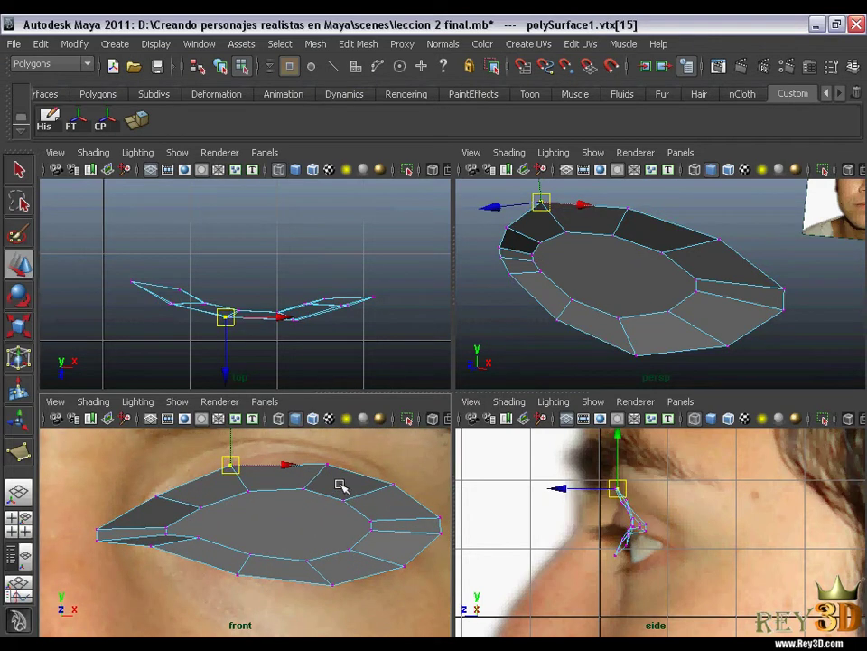
{"action": "key", "text": "space"}
Step: Make the mesh see-through and raise the upper outer-loop vertices onto the eyelid crease
{"action": "scroll", "coordinate": [523, 365], "scroll_direction": "down", "scroll_amount": 2}
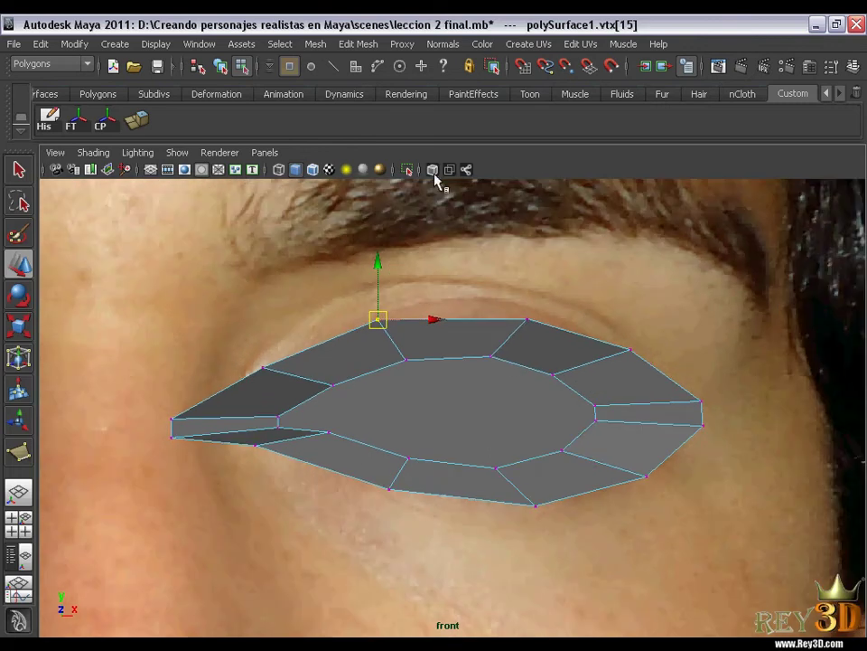
{"action": "left_click", "coordinate": [432, 169]}
{"action": "scroll", "coordinate": [440, 427], "scroll_direction": "up", "scroll_amount": 1}
{"action": "middle_click_drag", "start_coordinate": [440, 427], "coordinate": [409, 403], "text": "alt"}
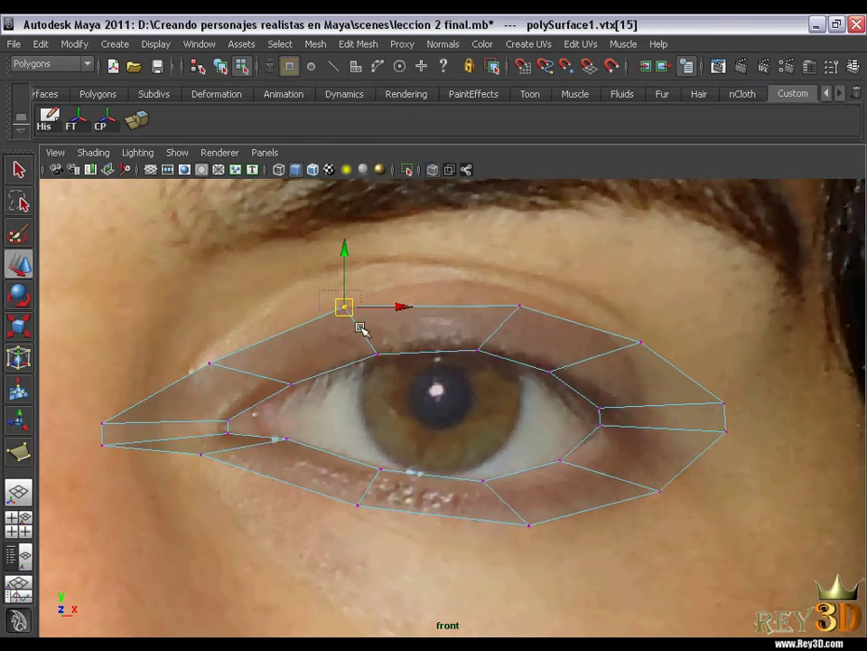
{"action": "left_click_drag", "start_coordinate": [343, 307], "coordinate": [332, 271]}
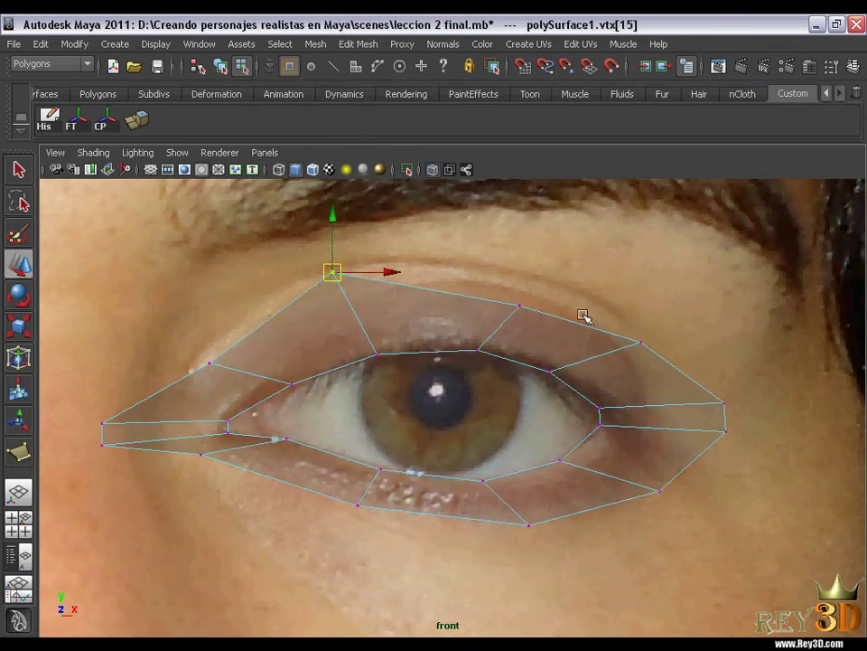
{"action": "left_click", "coordinate": [518, 307]}
{"action": "mouse_move", "coordinate": [518, 306]}
{"action": "left_mouse_down"}
{"action": "mouse_move", "coordinate": [486, 261]}
{"action": "mouse_move", "coordinate": [503, 262]}
{"action": "left_mouse_up"}
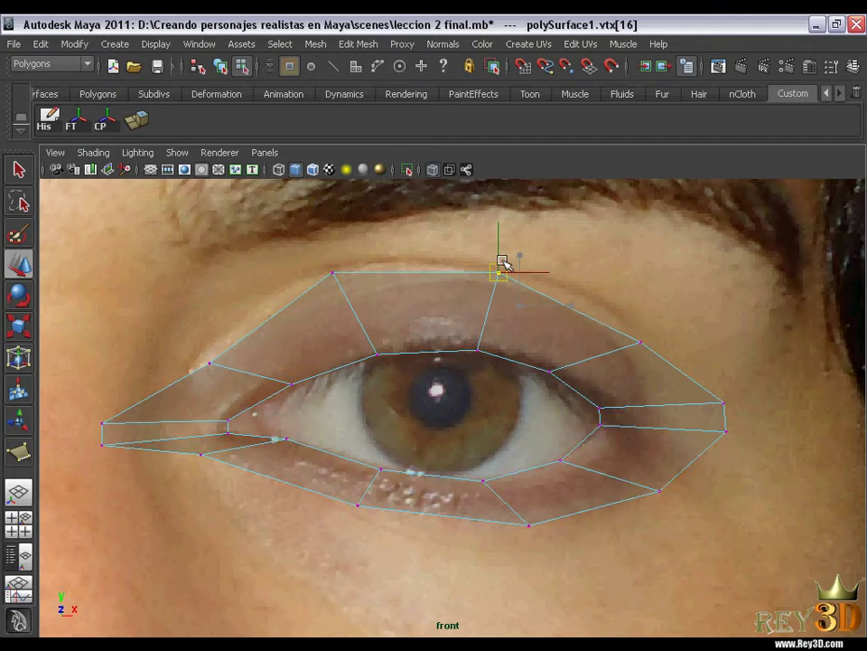
{"action": "left_click", "coordinate": [648, 356]}
{"action": "mouse_move", "coordinate": [651, 353]}
{"action": "left_mouse_down"}
{"action": "mouse_move", "coordinate": [601, 313]}
{"action": "mouse_move", "coordinate": [612, 314]}
{"action": "left_mouse_up"}
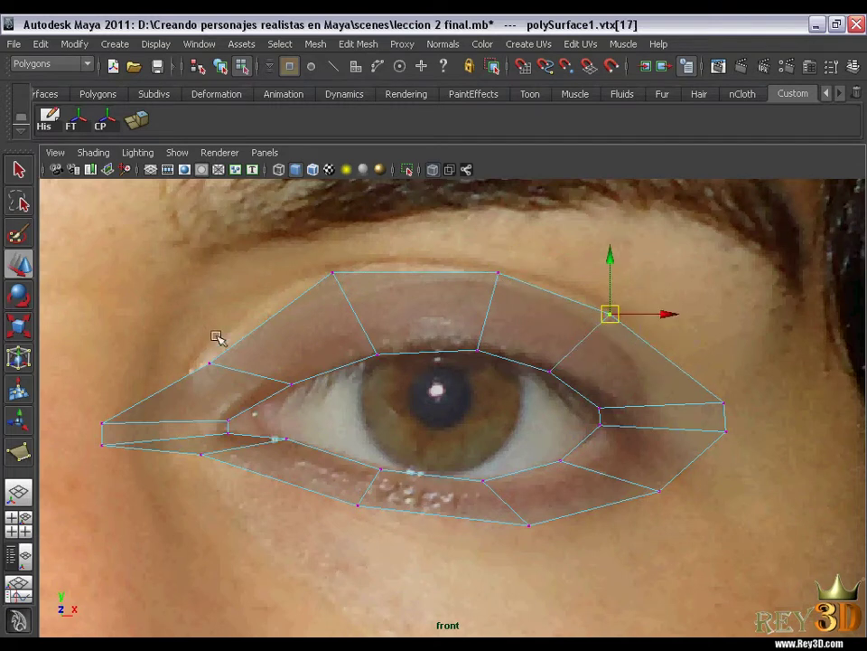
Step: Pull the left and right corner outer vertices up and inward toward the eye corners
{"action": "left_click", "coordinate": [210, 362]}
{"action": "left_click_drag", "start_coordinate": [210, 360], "coordinate": [221, 328]}
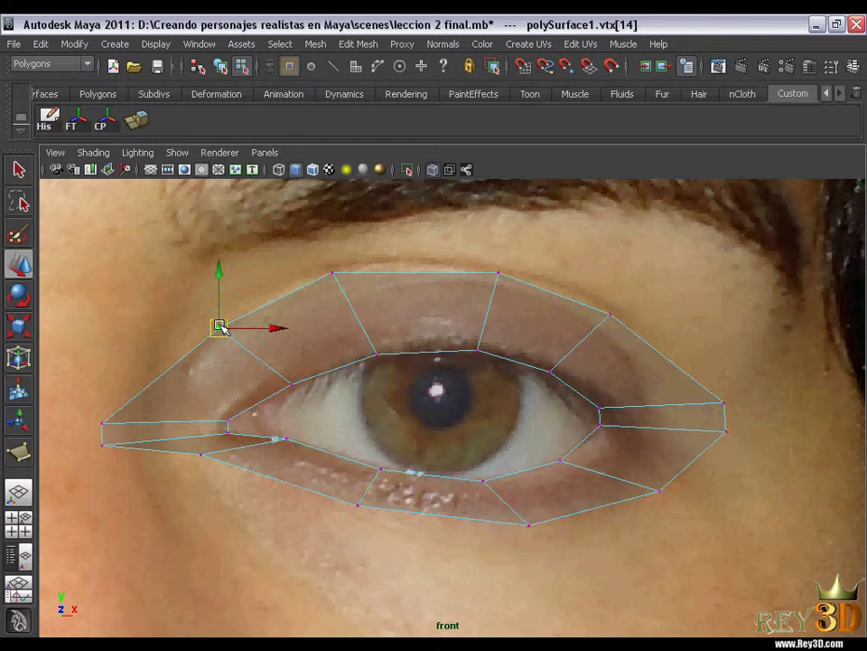
{"action": "left_click", "coordinate": [105, 423]}
{"action": "left_click_drag", "start_coordinate": [105, 424], "coordinate": [167, 383]}
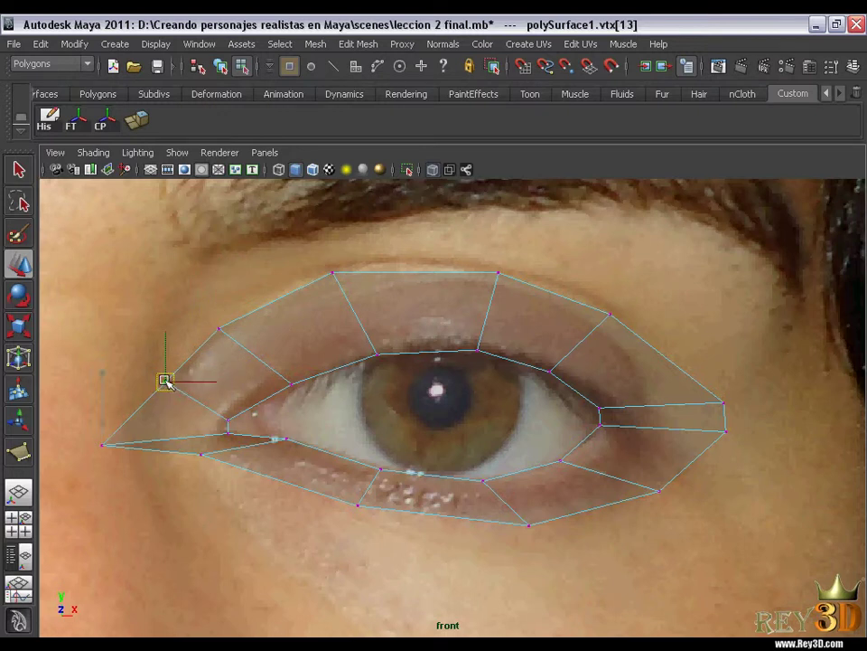
{"action": "middle_click_drag", "start_coordinate": [661, 377], "coordinate": [598, 354], "text": "alt"}
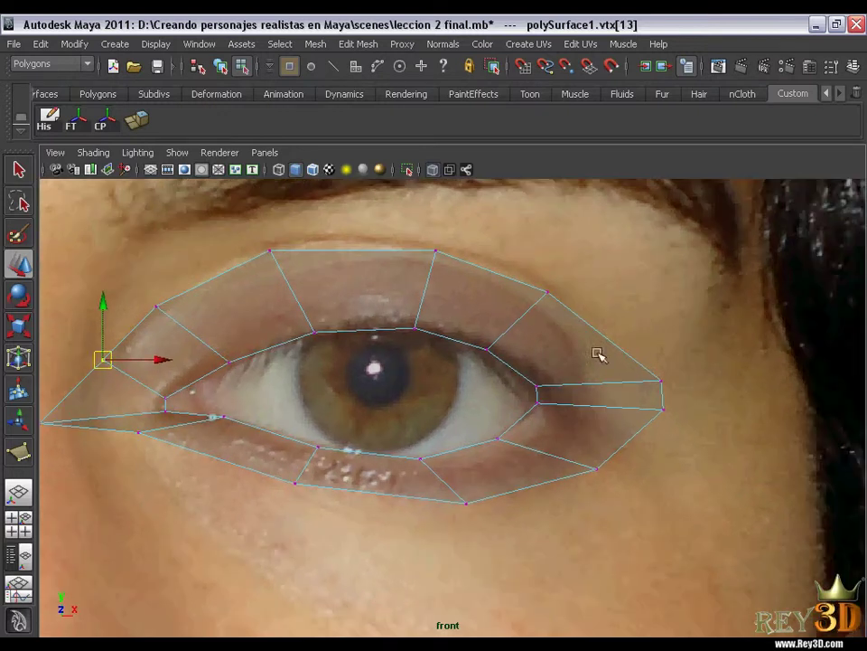
{"action": "left_click", "coordinate": [661, 382]}
{"action": "left_click_drag", "start_coordinate": [660, 382], "coordinate": [614, 347]}
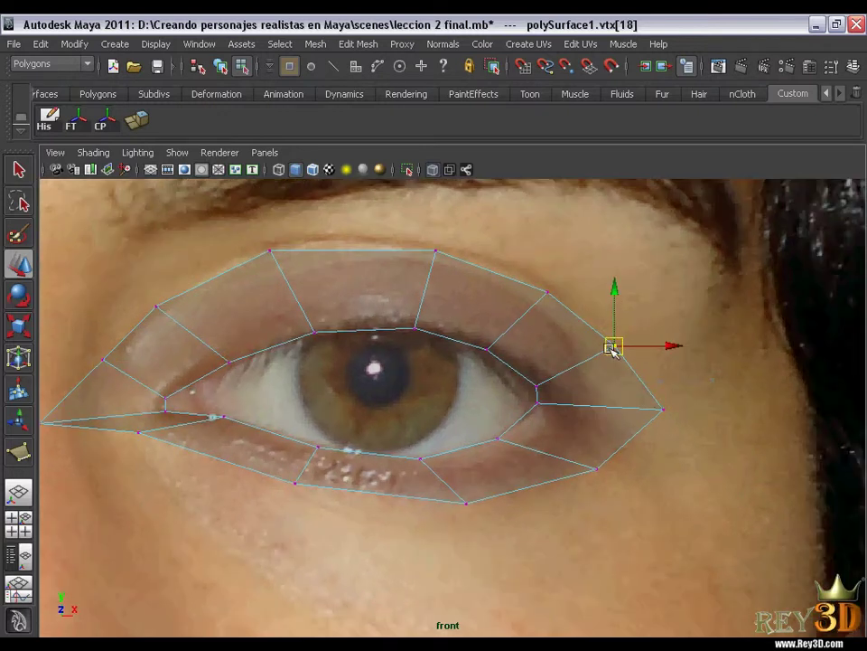
{"action": "left_click", "coordinate": [663, 409]}
{"action": "left_click_drag", "start_coordinate": [664, 409], "coordinate": [621, 407]}
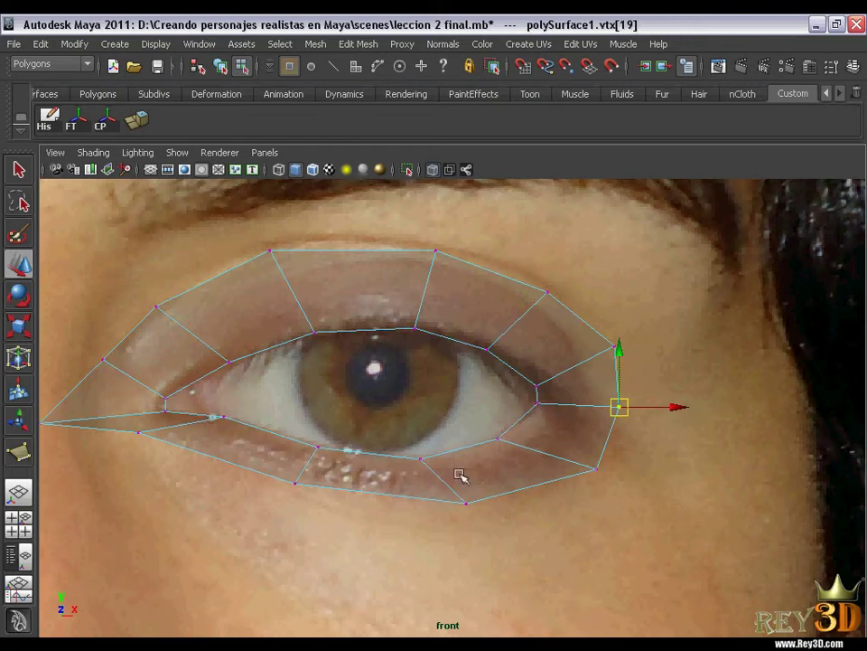
Step: Tuck the far-left corner vertex inward and lower the lower outer vertices below the lower lid
{"action": "middle_click_drag", "start_coordinate": [393, 418], "coordinate": [511, 395], "text": "alt"}
{"action": "left_click", "coordinate": [160, 399]}
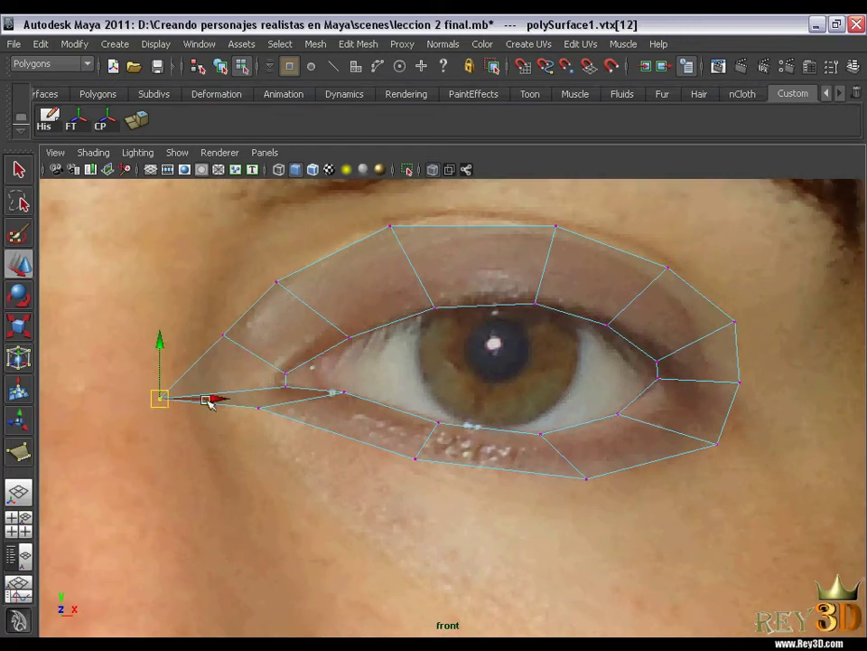
{"action": "left_click_drag", "start_coordinate": [208, 402], "coordinate": [219, 399]}
{"action": "left_click", "coordinate": [262, 425]}
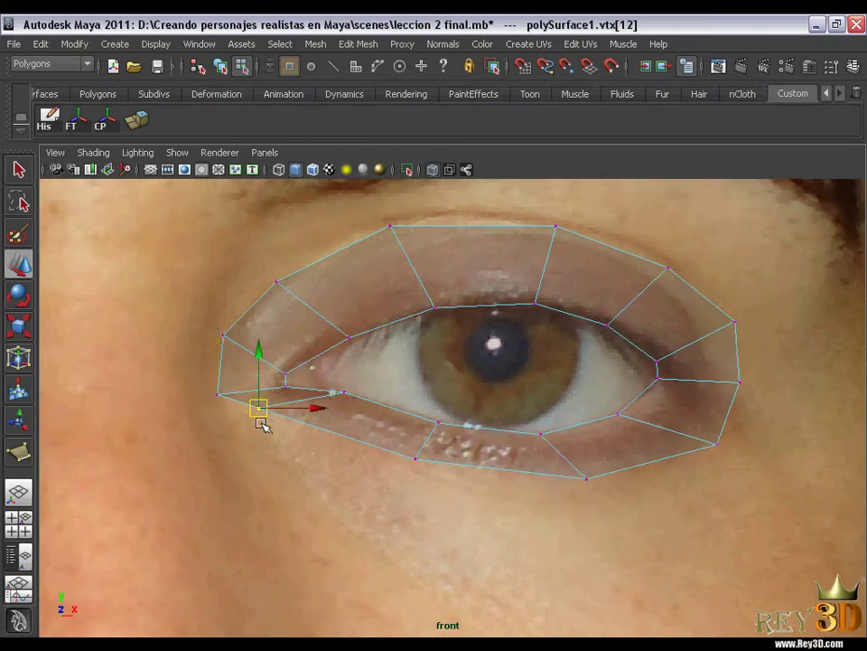
{"action": "left_click_drag", "start_coordinate": [262, 425], "coordinate": [268, 451]}
{"action": "middle_click_drag", "start_coordinate": [411, 462], "coordinate": [378, 449], "text": "alt"}
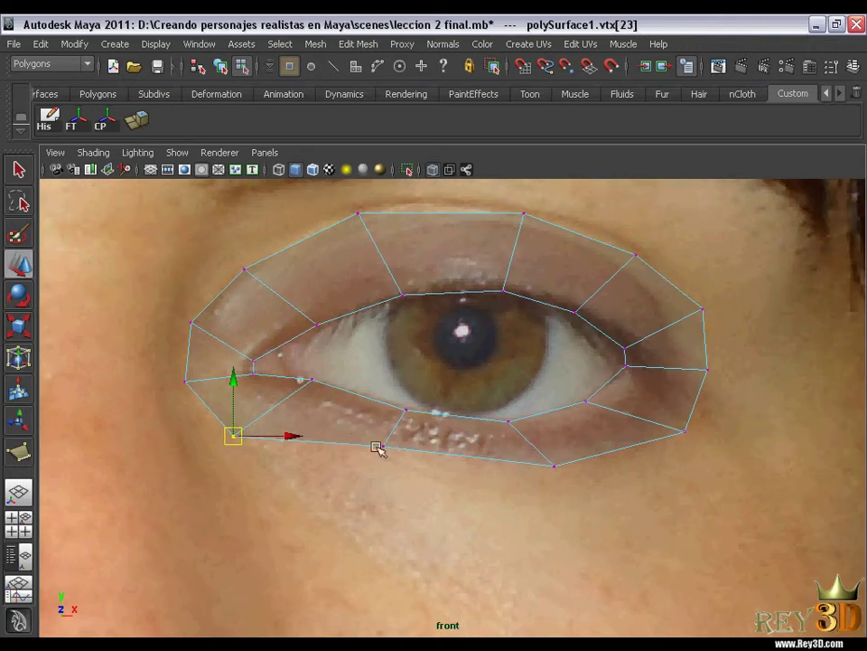
{"action": "left_click", "coordinate": [379, 446]}
{"action": "left_click_drag", "start_coordinate": [381, 443], "coordinate": [373, 491]}
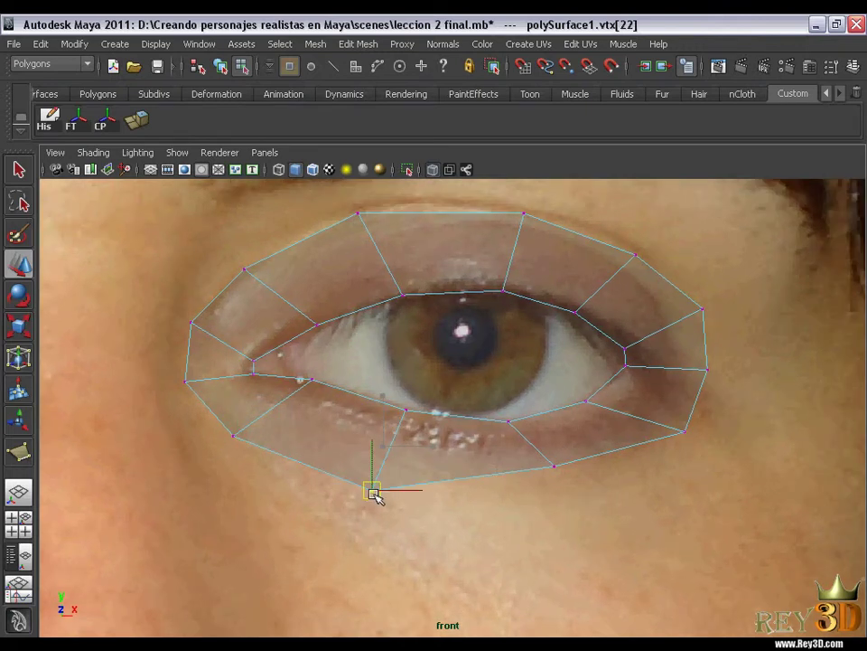
{"action": "middle_click_drag", "start_coordinate": [430, 459], "coordinate": [376, 441], "text": "alt"}
{"action": "left_click", "coordinate": [497, 448]}
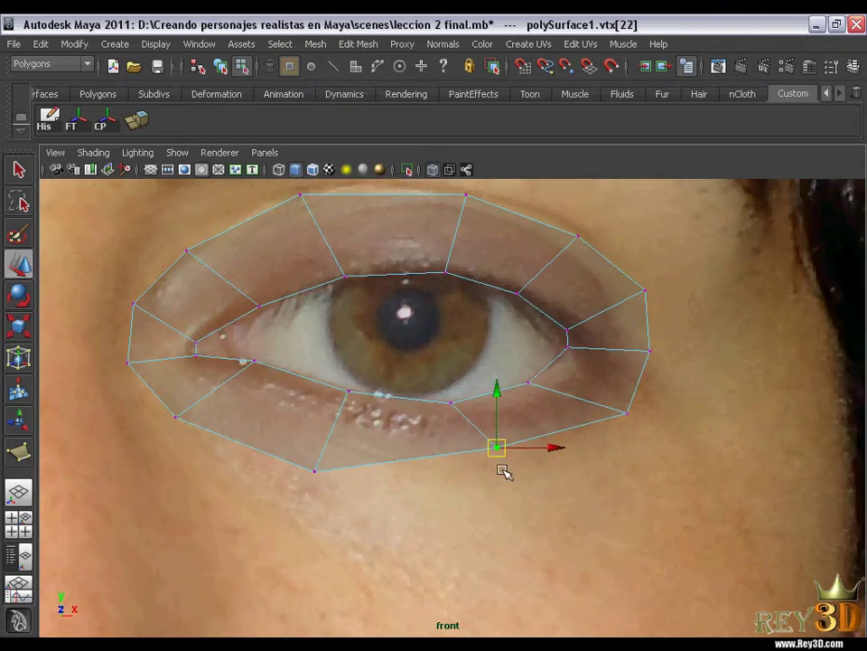
{"action": "left_click_drag", "start_coordinate": [503, 471], "coordinate": [510, 513]}
{"action": "left_click", "coordinate": [626, 413]}
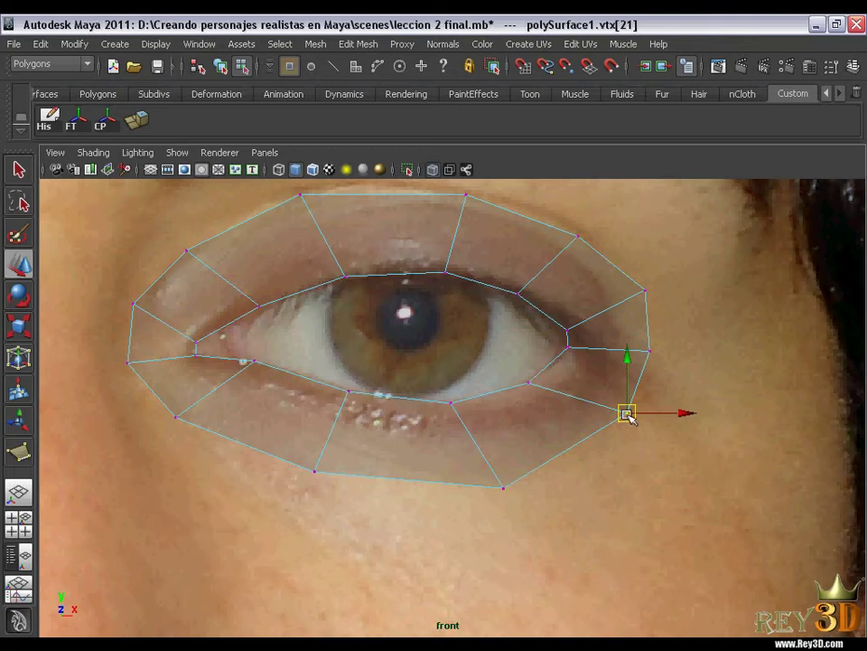
{"action": "left_click_drag", "start_coordinate": [626, 413], "coordinate": [636, 419]}
Step: Zoom in on the eye and lower the upper-right corner vertex to round the corner
{"action": "scroll", "coordinate": [633, 422], "scroll_direction": "down", "scroll_amount": 3}
{"action": "middle_click_drag", "start_coordinate": [536, 392], "coordinate": [513, 403], "text": "alt"}
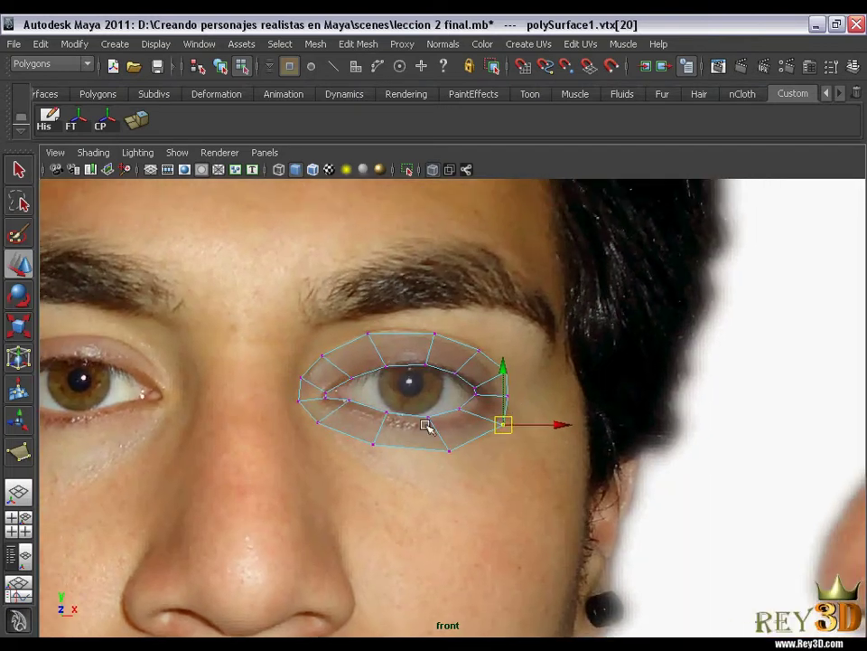
{"action": "scroll", "coordinate": [443, 432], "scroll_direction": "up", "scroll_amount": 1}
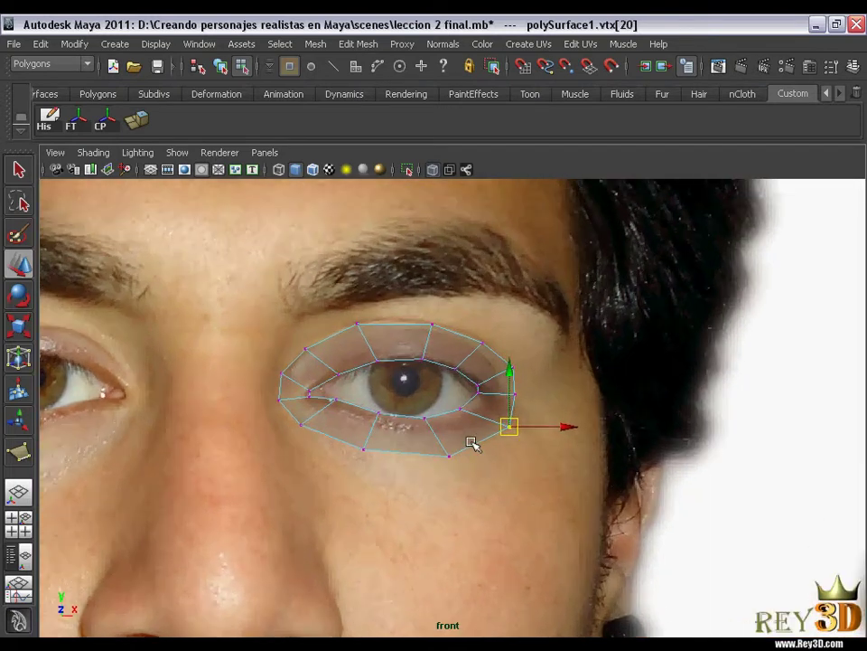
{"action": "mouse_move", "coordinate": [444, 380]}
{"action": "middle_mouse_down", "text": "alt"}
{"action": "mouse_move", "coordinate": [488, 368]}
{"action": "mouse_move", "coordinate": [448, 398]}
{"action": "middle_mouse_up", "text": "alt"}
{"action": "scroll", "coordinate": [517, 381], "scroll_direction": "up", "scroll_amount": 1}
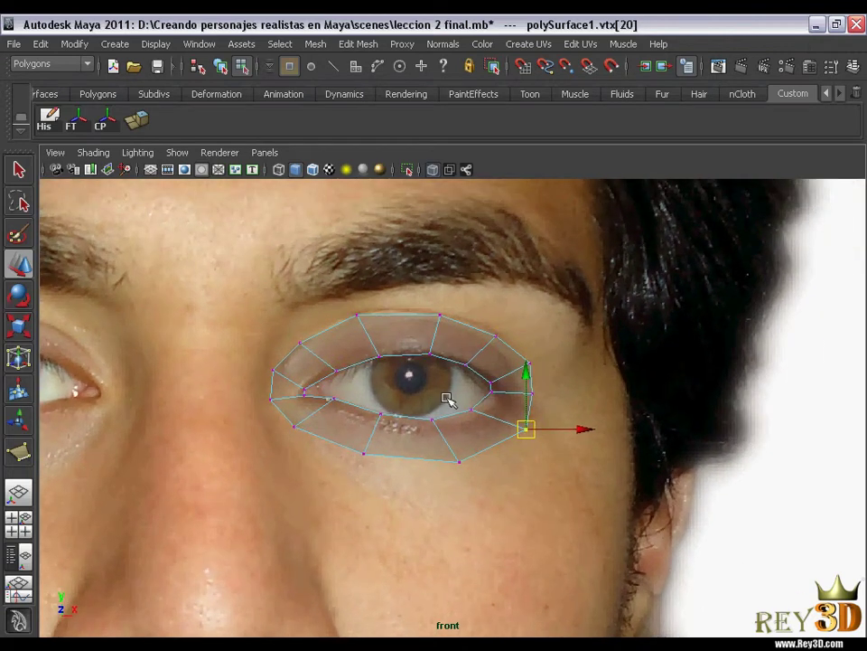
{"action": "scroll", "coordinate": [448, 398], "scroll_direction": "up", "scroll_amount": 1}
{"action": "scroll", "coordinate": [485, 387], "scroll_direction": "up", "scroll_amount": 1}
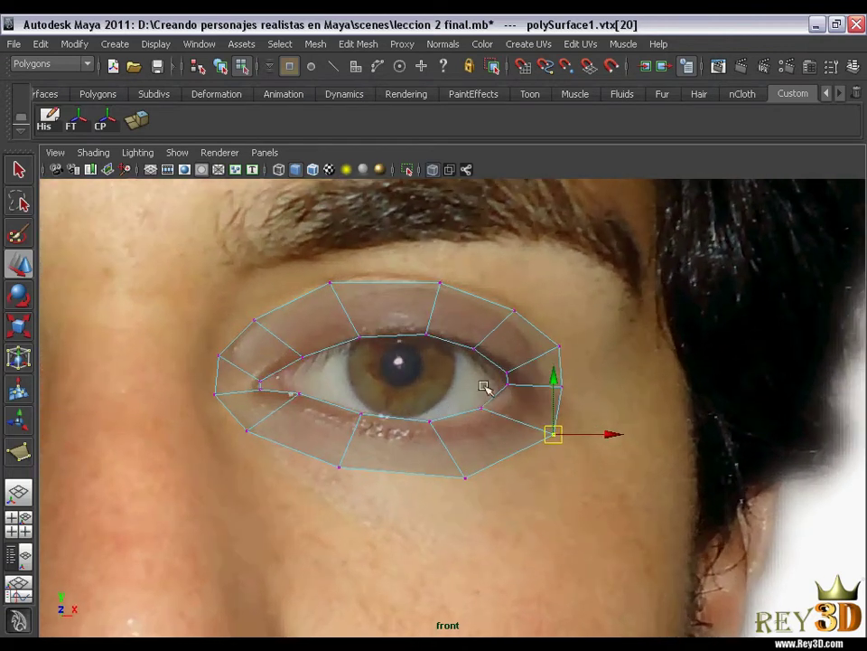
{"action": "scroll", "coordinate": [496, 467], "scroll_direction": "up", "scroll_amount": 1}
{"action": "scroll", "coordinate": [476, 396], "scroll_direction": "up", "scroll_amount": 1}
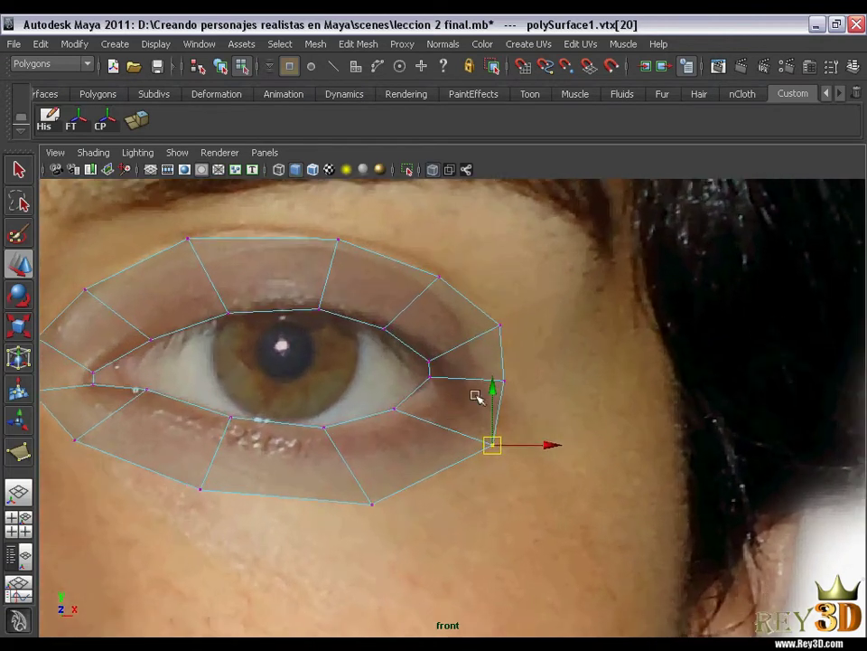
{"action": "left_click", "coordinate": [490, 324]}
{"action": "left_click_drag", "start_coordinate": [499, 326], "coordinate": [506, 384]}
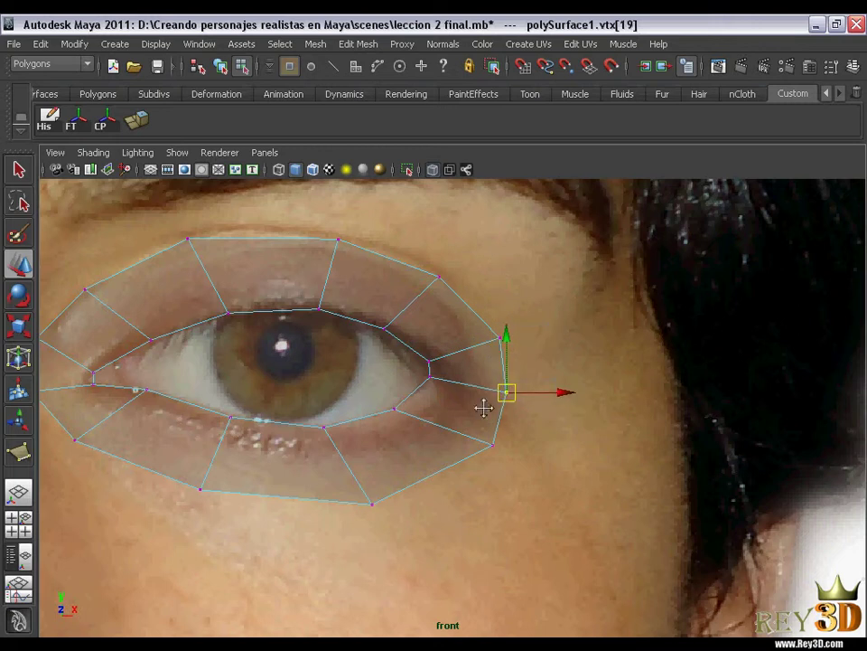
Step: Refine the bottom, lower-left and left outer vertices around the lower lid
{"action": "middle_click_drag", "start_coordinate": [479, 404], "coordinate": [429, 458], "text": "alt"}
{"action": "left_click", "coordinate": [437, 476]}
{"action": "left_click_drag", "start_coordinate": [440, 478], "coordinate": [409, 491]}
{"action": "left_click", "coordinate": [258, 464]}
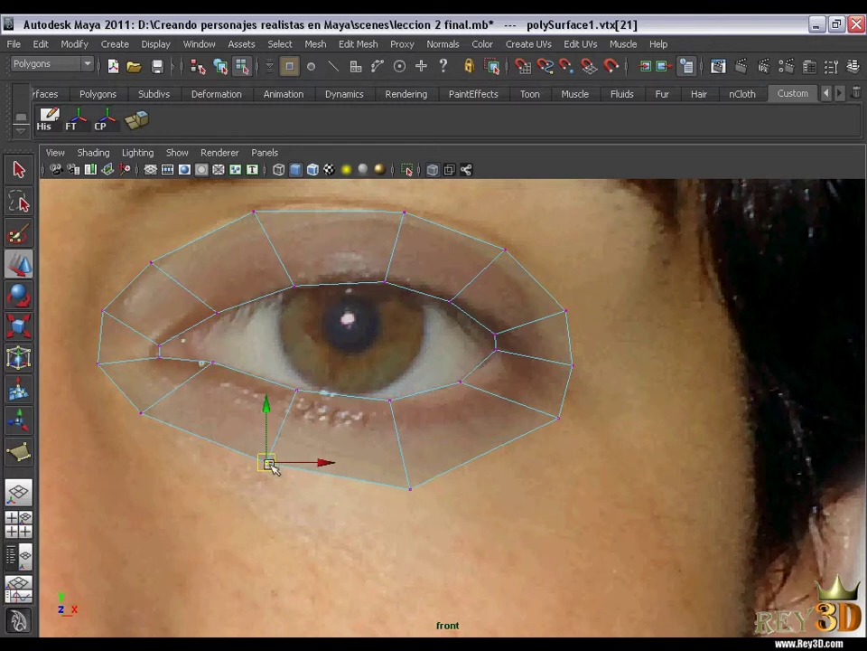
{"action": "left_click_drag", "start_coordinate": [270, 465], "coordinate": [268, 479]}
{"action": "left_click", "coordinate": [142, 411]}
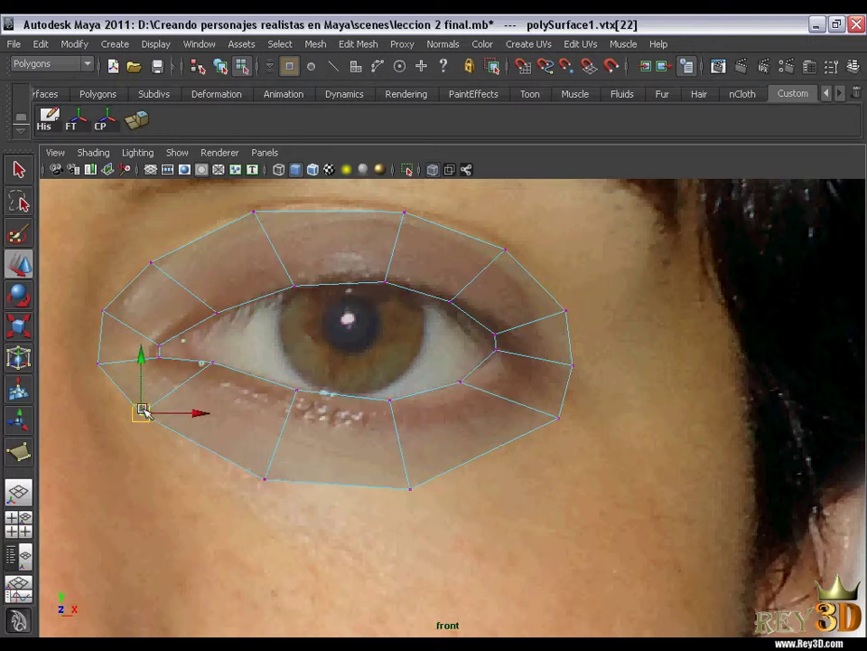
{"action": "left_click_drag", "start_coordinate": [142, 411], "coordinate": [151, 432]}
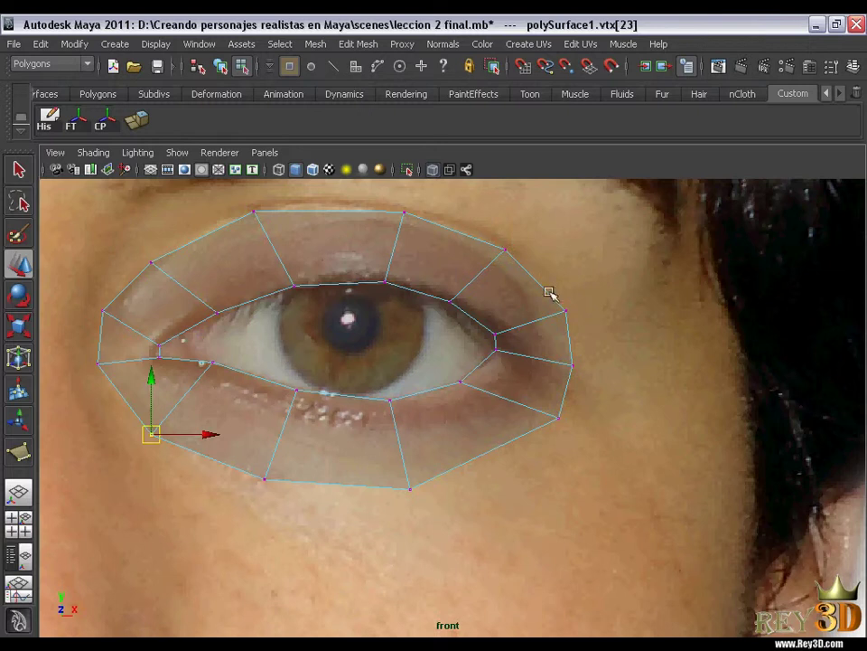
Step: Move the lower-right outer vertex down-left to smooth the ring
{"action": "left_click", "coordinate": [557, 417]}
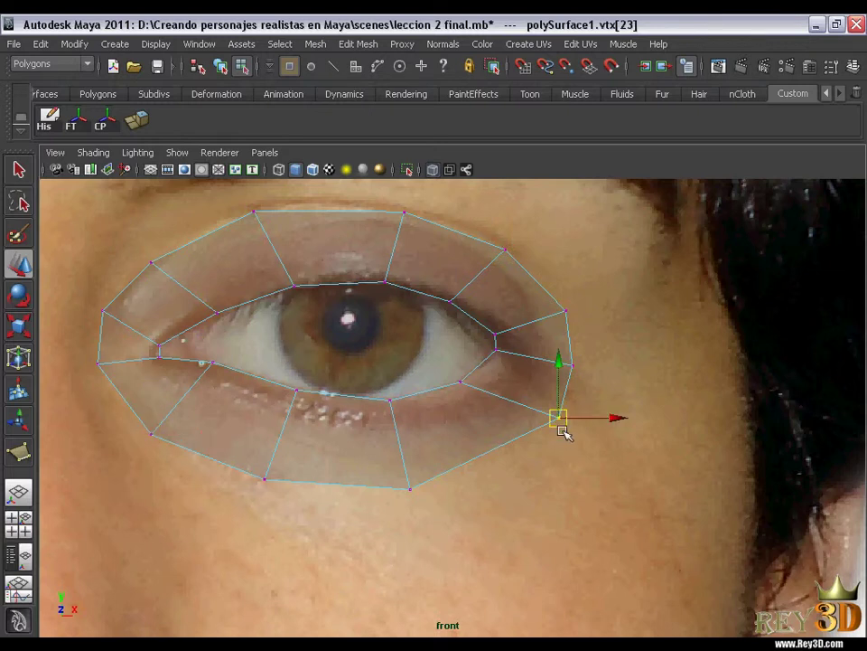
{"action": "middle_click_drag", "start_coordinate": [564, 432], "coordinate": [534, 461]}
{"action": "scroll", "coordinate": [486, 447], "scroll_direction": "down", "scroll_amount": 1}
{"action": "scroll", "coordinate": [479, 439], "scroll_direction": "down", "scroll_amount": 5}
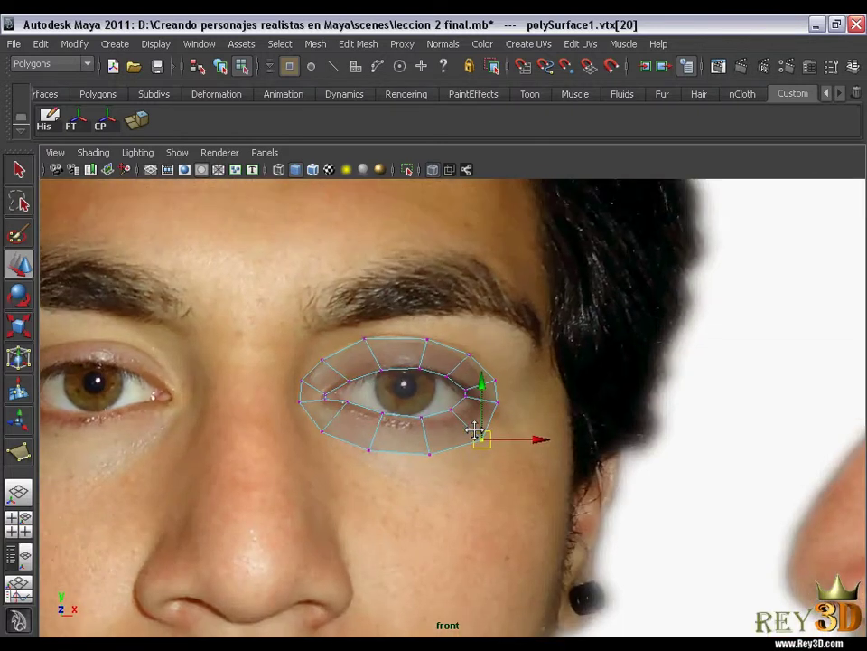
{"action": "scroll", "coordinate": [529, 458], "scroll_direction": "up", "scroll_amount": 1}
{"action": "scroll", "coordinate": [461, 442], "scroll_direction": "up", "scroll_amount": 1}
{"action": "scroll", "coordinate": [412, 421], "scroll_direction": "up", "scroll_amount": 1}
{"action": "scroll", "coordinate": [398, 443], "scroll_direction": "up", "scroll_amount": 1}
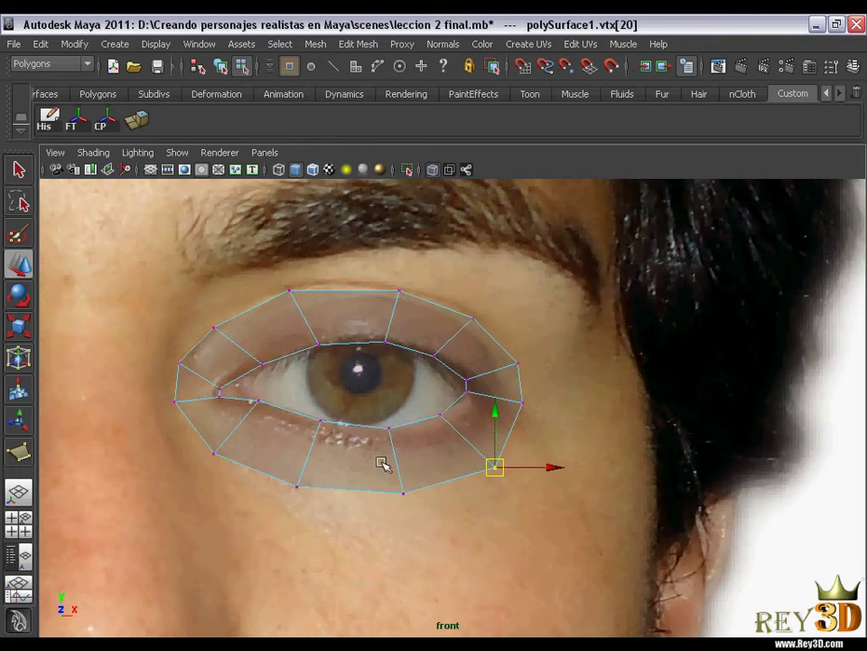
{"action": "scroll", "coordinate": [326, 415], "scroll_direction": "up", "scroll_amount": 1}
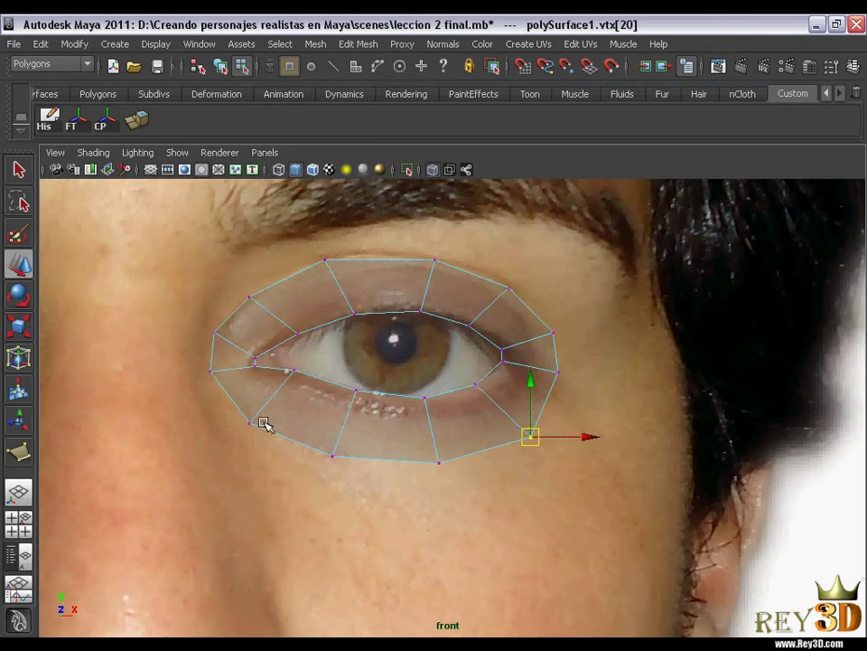
{"action": "middle_click_drag", "start_coordinate": [407, 344], "coordinate": [395, 348], "text": "alt"}
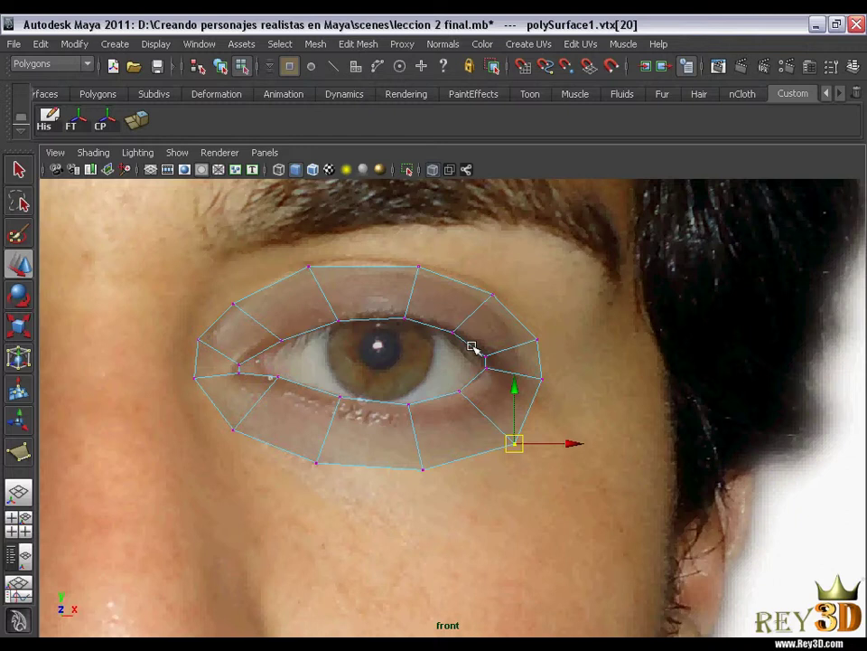
Step: Switch to the four-view layout and enlarge the front camera panel on the eye mesh
{"action": "key", "text": "space"}
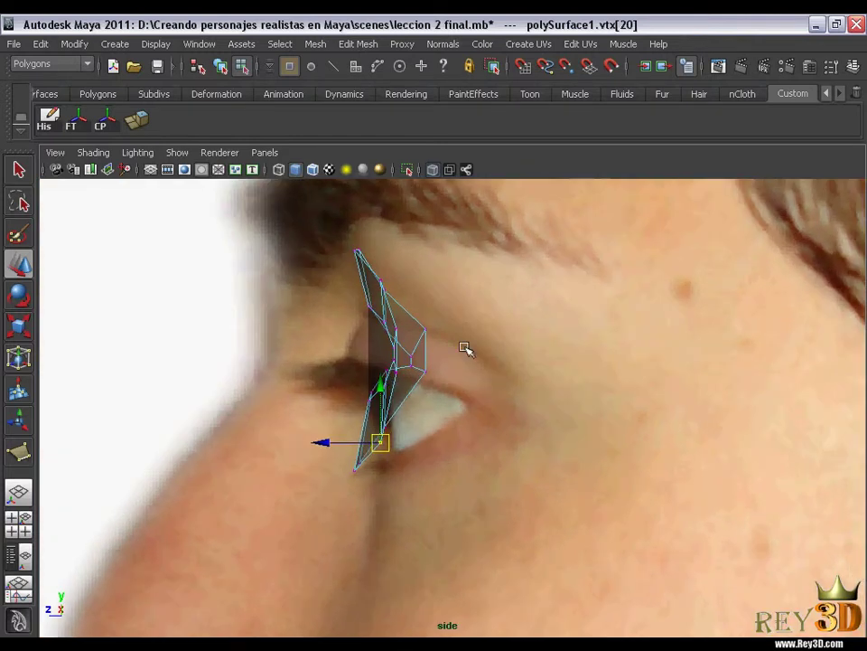
{"action": "mouse_move", "coordinate": [465, 349]}
{"action": "middle_mouse_down", "text": "alt"}
{"action": "mouse_move", "coordinate": [446, 373]}
{"action": "mouse_move", "coordinate": [437, 356]}
{"action": "middle_mouse_up", "text": "alt"}
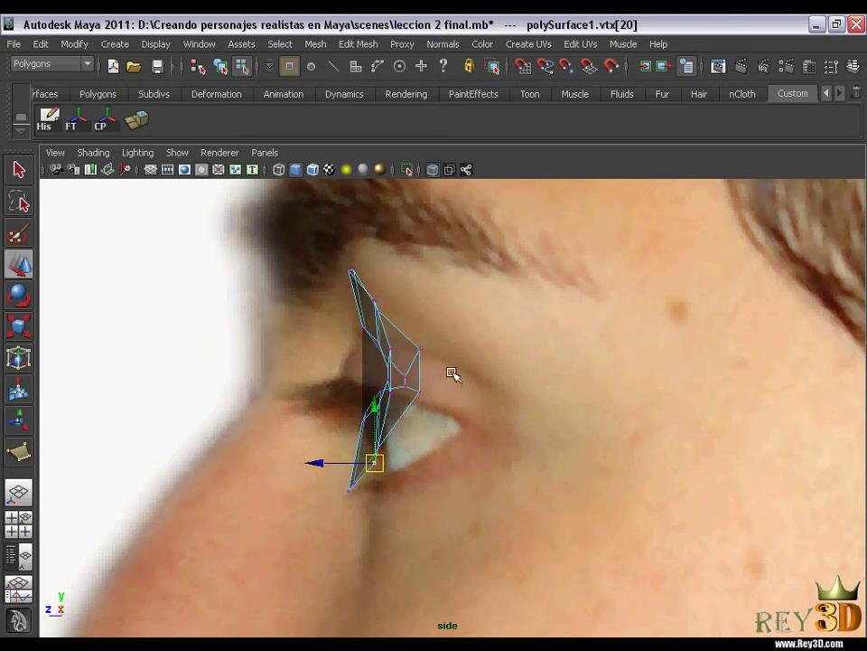
{"action": "key", "text": "space"}
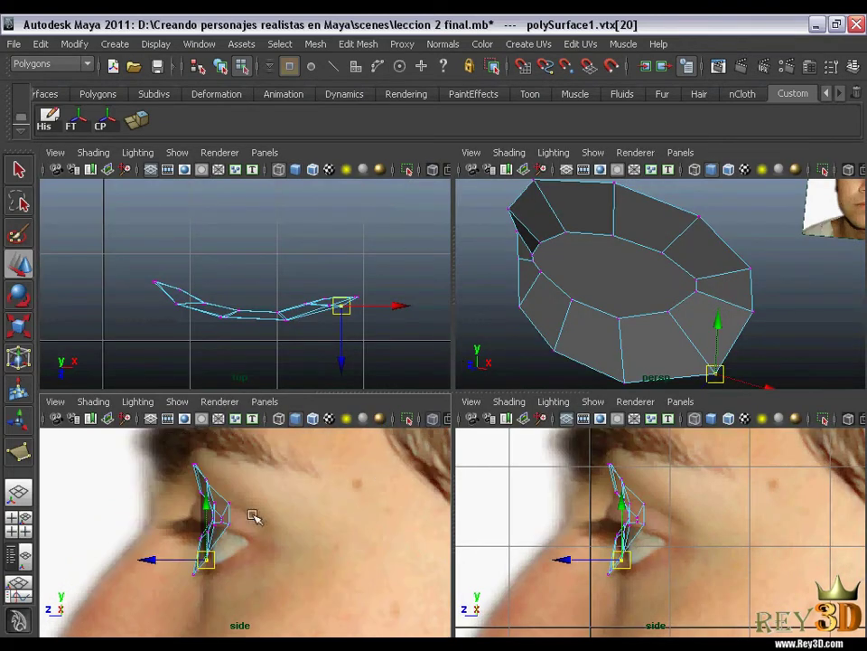
{"action": "middle_click_drag", "start_coordinate": [253, 516], "coordinate": [257, 508], "text": "alt"}
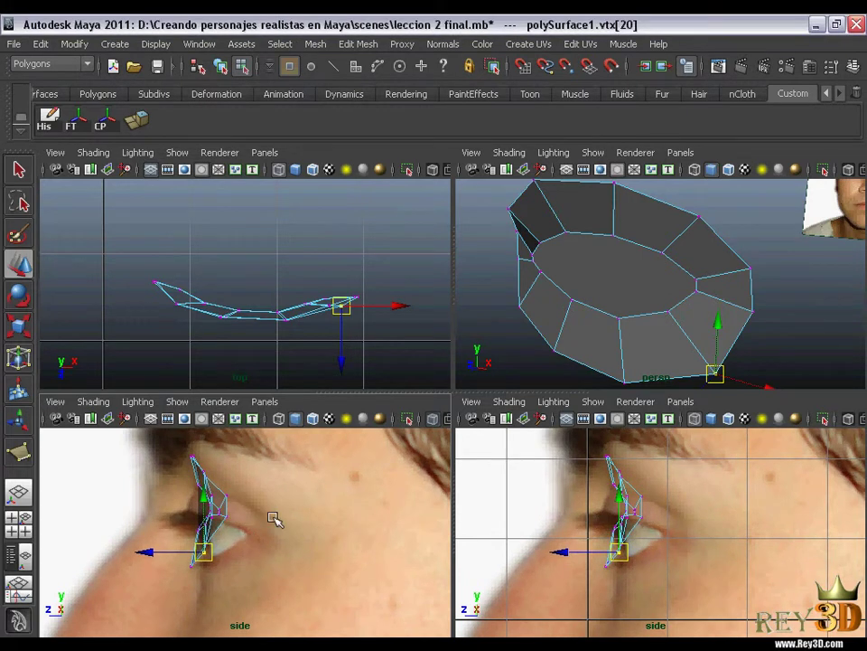
{"action": "left_click_drag", "start_coordinate": [278, 520], "coordinate": [281, 497]}
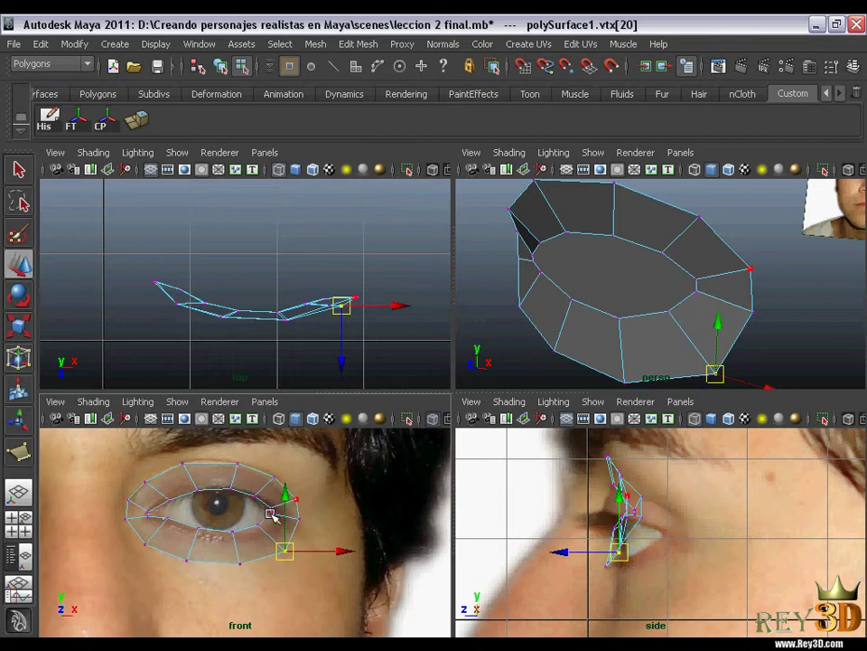
{"action": "right_click_drag", "start_coordinate": [247, 524], "coordinate": [258, 525], "text": "alt"}
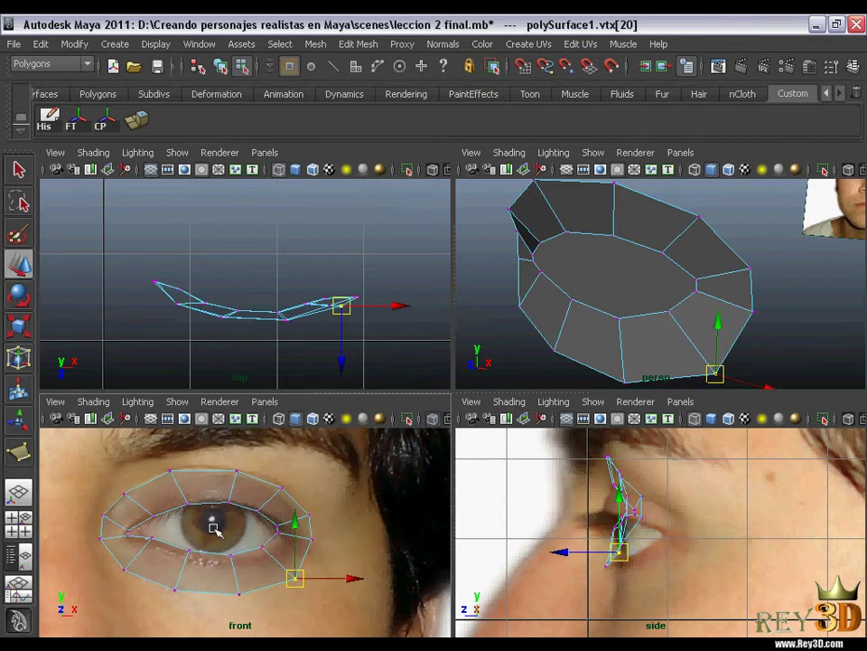
{"action": "scroll", "coordinate": [225, 527], "scroll_direction": "up", "scroll_amount": 2}
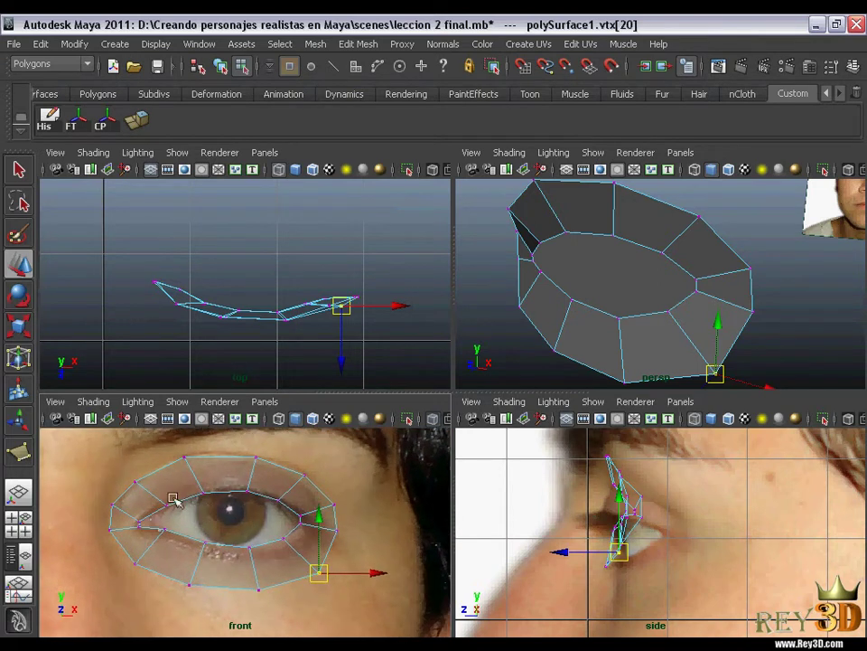
Step: Select the eye-corner and bottom ring vertices, orbiting the perspective view to check their depth
{"action": "left_click", "coordinate": [111, 518]}
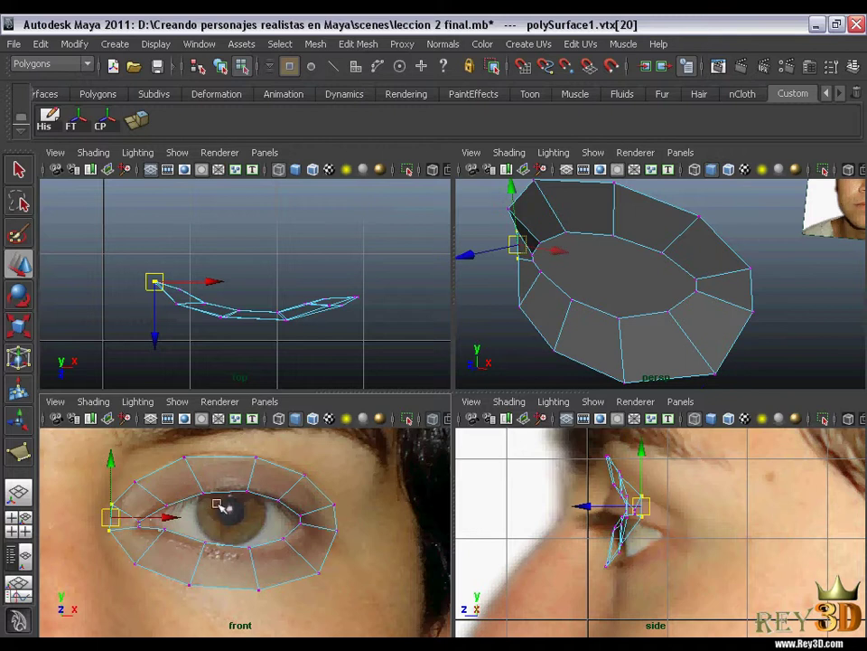
{"action": "left_click_drag", "start_coordinate": [537, 230], "coordinate": [493, 304]}
{"action": "mouse_move", "coordinate": [622, 277]}
{"action": "left_mouse_down", "text": "alt"}
{"action": "mouse_move", "coordinate": [611, 286]}
{"action": "mouse_move", "coordinate": [643, 299]}
{"action": "mouse_move", "coordinate": [731, 309]}
{"action": "left_mouse_up", "text": "alt"}
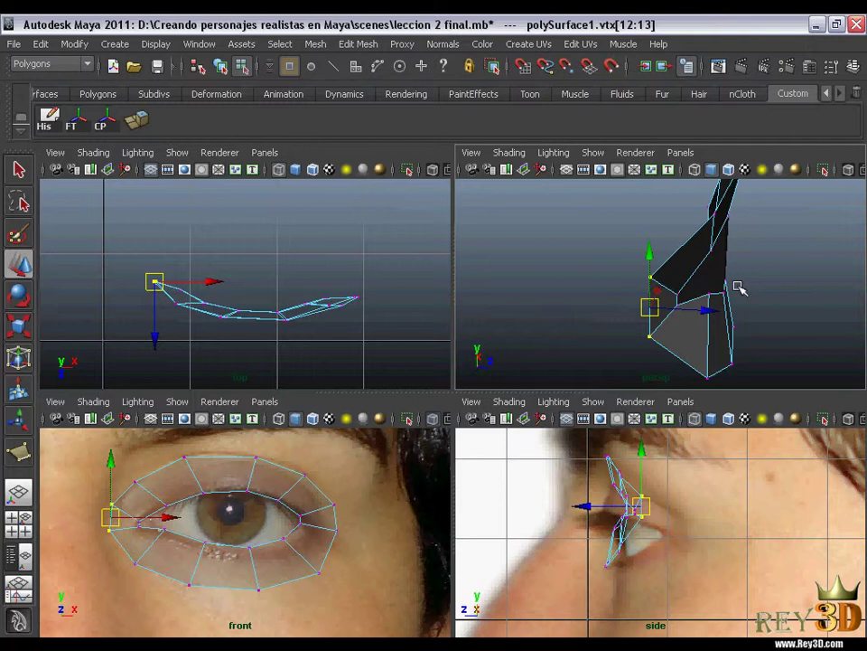
{"action": "mouse_move", "coordinate": [788, 253]}
{"action": "left_mouse_down", "text": "alt"}
{"action": "mouse_move", "coordinate": [664, 270]}
{"action": "mouse_move", "coordinate": [629, 293]}
{"action": "mouse_move", "coordinate": [530, 277]}
{"action": "mouse_move", "coordinate": [533, 257]}
{"action": "mouse_move", "coordinate": [794, 276]}
{"action": "mouse_move", "coordinate": [668, 276]}
{"action": "mouse_move", "coordinate": [759, 285]}
{"action": "left_mouse_up", "text": "alt"}
{"action": "middle_click_drag", "start_coordinate": [759, 285], "coordinate": [722, 282], "text": "alt"}
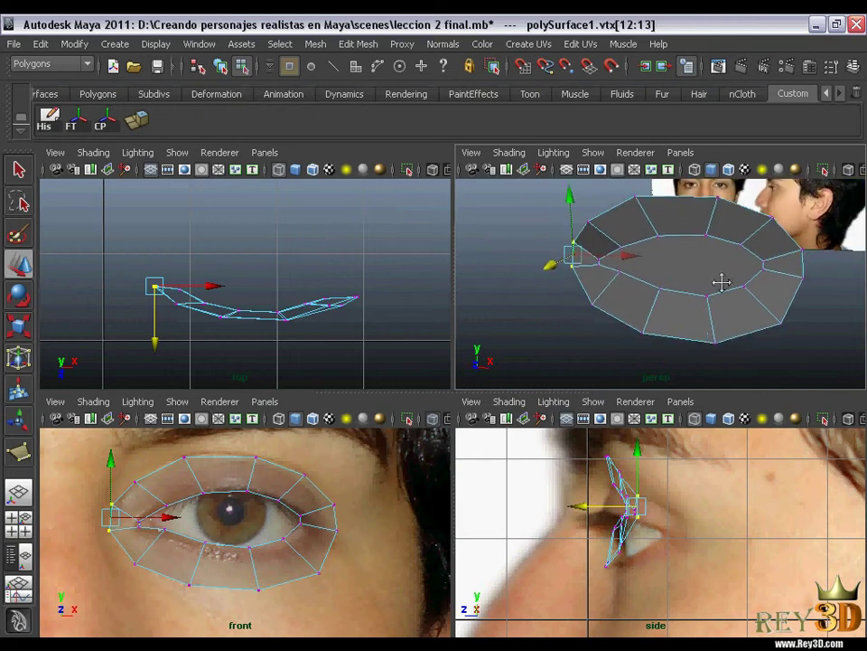
{"action": "left_click", "coordinate": [136, 563]}
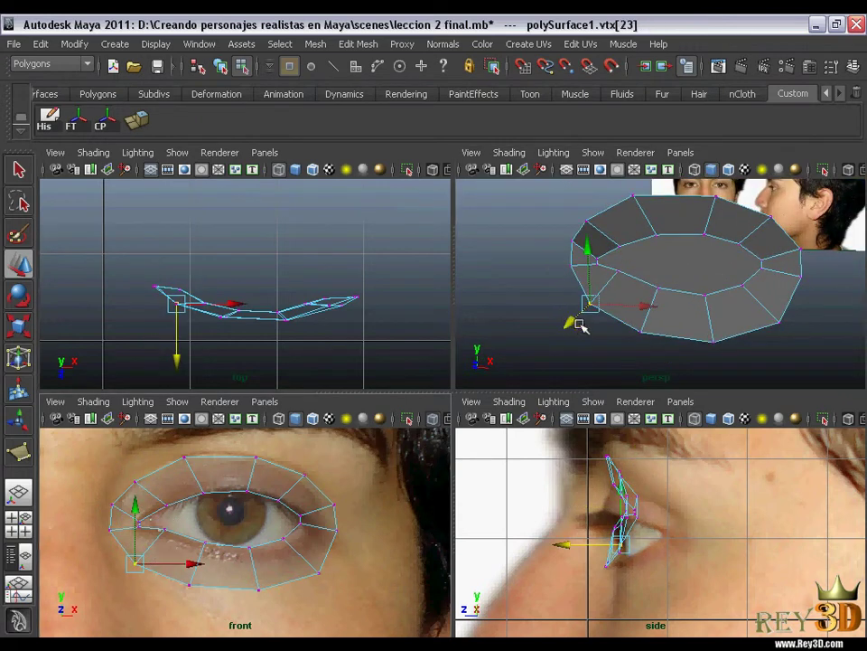
{"action": "mouse_move", "coordinate": [579, 325]}
{"action": "left_mouse_down", "text": "alt"}
{"action": "mouse_move", "coordinate": [570, 300]}
{"action": "mouse_move", "coordinate": [619, 342]}
{"action": "mouse_move", "coordinate": [629, 323]}
{"action": "left_mouse_up", "text": "alt"}
{"action": "left_click", "coordinate": [624, 327]}
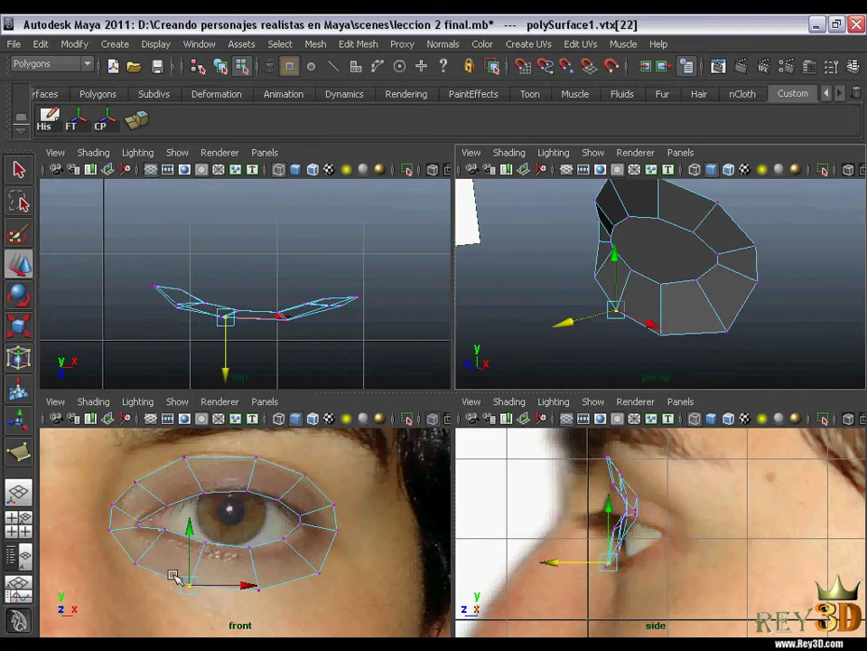
{"action": "left_click_drag", "start_coordinate": [234, 575], "coordinate": [277, 612]}
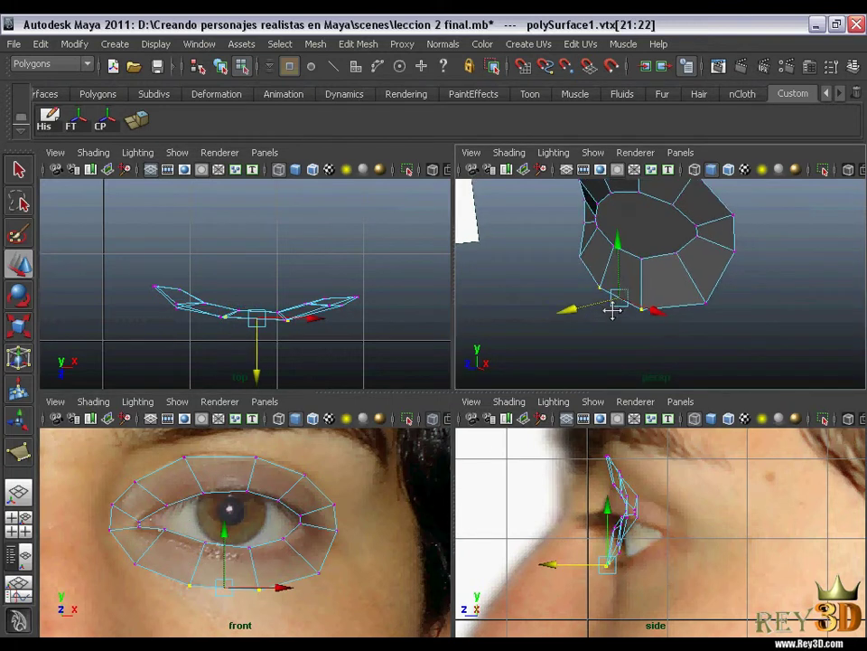
{"action": "mouse_move", "coordinate": [612, 303]}
{"action": "left_mouse_down", "text": "alt"}
{"action": "mouse_move", "coordinate": [629, 298]}
{"action": "mouse_move", "coordinate": [568, 308]}
{"action": "left_mouse_up", "text": "alt"}
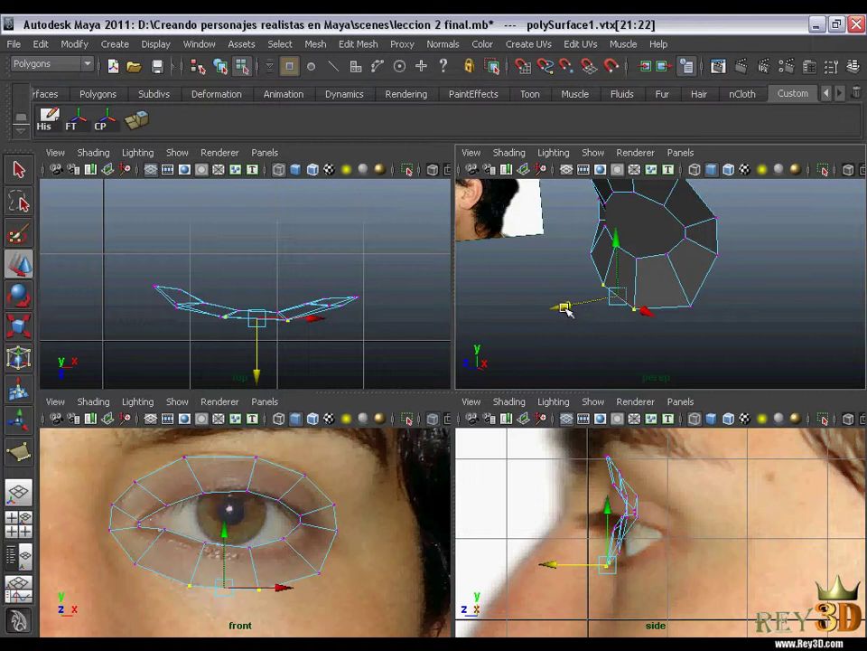
{"action": "scroll", "coordinate": [590, 308], "scroll_direction": "down", "scroll_amount": 5}
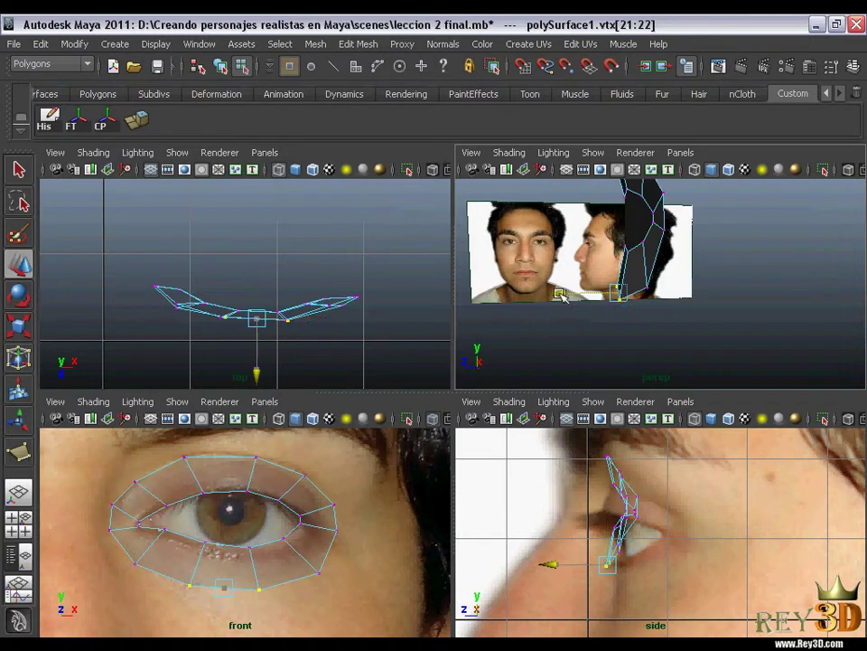
Step: Frame the eye mesh and adjust the ring's right, left and top vertices along the upper lid
{"action": "left_click_drag", "start_coordinate": [578, 304], "coordinate": [559, 296], "text": "alt"}
{"action": "key", "text": "f"}
{"action": "mouse_move", "coordinate": [713, 276]}
{"action": "left_mouse_down"}
{"action": "mouse_move", "coordinate": [728, 324]}
{"action": "mouse_move", "coordinate": [604, 305]}
{"action": "mouse_move", "coordinate": [730, 289]}
{"action": "mouse_move", "coordinate": [650, 293]}
{"action": "mouse_move", "coordinate": [591, 266]}
{"action": "mouse_move", "coordinate": [705, 259]}
{"action": "mouse_move", "coordinate": [670, 246]}
{"action": "mouse_move", "coordinate": [698, 244]}
{"action": "mouse_move", "coordinate": [655, 227]}
{"action": "mouse_move", "coordinate": [649, 287]}
{"action": "mouse_move", "coordinate": [532, 254]}
{"action": "mouse_move", "coordinate": [624, 283]}
{"action": "mouse_move", "coordinate": [569, 290]}
{"action": "mouse_move", "coordinate": [638, 281]}
{"action": "left_mouse_up"}
{"action": "left_click", "coordinate": [655, 275]}
{"action": "left_click", "coordinate": [550, 302]}
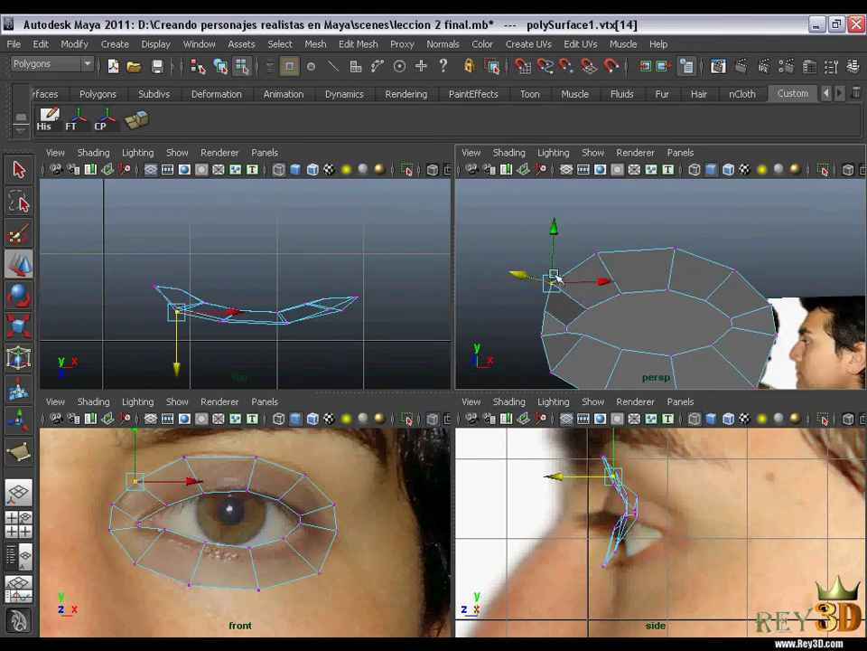
{"action": "mouse_move", "coordinate": [552, 283]}
{"action": "left_mouse_down", "text": "alt"}
{"action": "mouse_move", "coordinate": [696, 319]}
{"action": "mouse_move", "coordinate": [668, 302]}
{"action": "mouse_move", "coordinate": [726, 304]}
{"action": "mouse_move", "coordinate": [605, 307]}
{"action": "mouse_move", "coordinate": [649, 310]}
{"action": "mouse_move", "coordinate": [547, 243]}
{"action": "mouse_move", "coordinate": [720, 257]}
{"action": "mouse_move", "coordinate": [559, 266]}
{"action": "mouse_move", "coordinate": [624, 263]}
{"action": "mouse_move", "coordinate": [667, 281]}
{"action": "mouse_move", "coordinate": [636, 266]}
{"action": "left_mouse_up", "text": "alt"}
{"action": "left_click", "coordinate": [666, 290]}
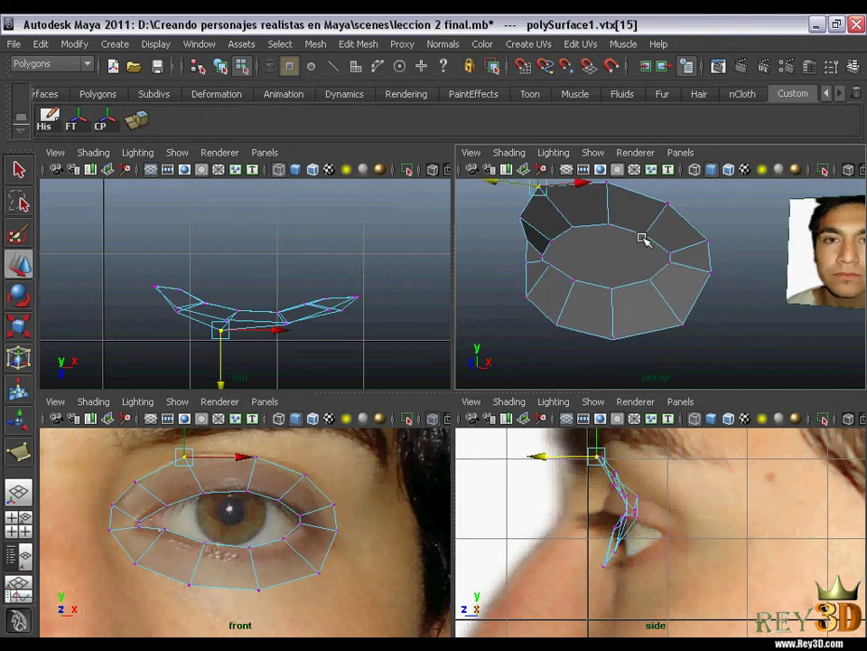
{"action": "key", "text": "F11"}
Step: Delete the inner face covering the eye to open the eye hole
{"action": "left_click", "coordinate": [621, 261]}
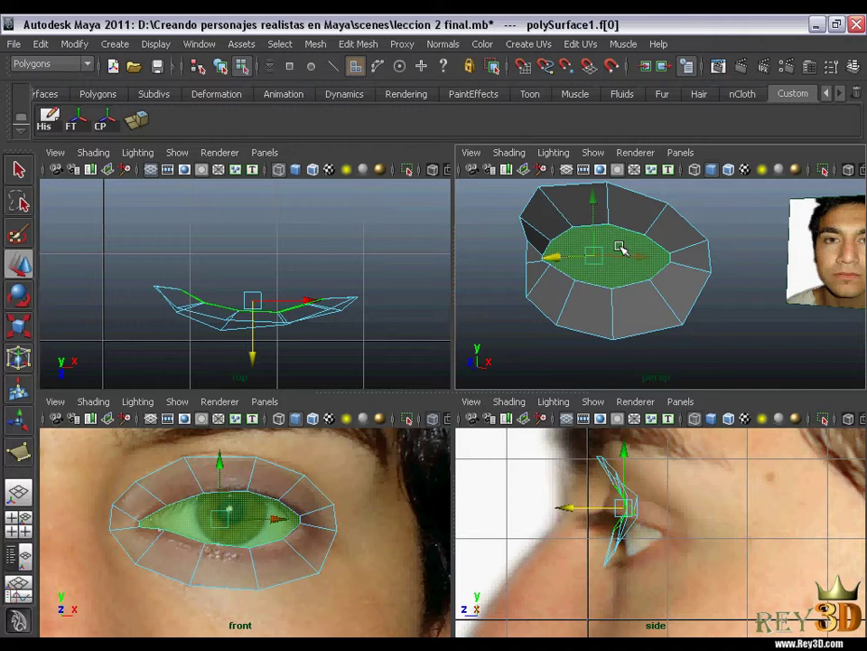
{"action": "key", "text": "Delete"}
{"action": "mouse_move", "coordinate": [559, 277]}
{"action": "left_mouse_down", "text": "alt"}
{"action": "mouse_move", "coordinate": [722, 300]}
{"action": "mouse_move", "coordinate": [678, 293]}
{"action": "left_mouse_up", "text": "alt"}
{"action": "right_click_drag", "start_coordinate": [678, 293], "coordinate": [693, 282], "text": "alt"}
{"action": "mouse_move", "coordinate": [693, 283]}
{"action": "left_mouse_down", "text": "alt"}
{"action": "mouse_move", "coordinate": [681, 287]}
{"action": "mouse_move", "coordinate": [703, 283]}
{"action": "mouse_move", "coordinate": [664, 283]}
{"action": "mouse_move", "coordinate": [649, 254]}
{"action": "mouse_move", "coordinate": [648, 268]}
{"action": "left_mouse_up", "text": "alt"}
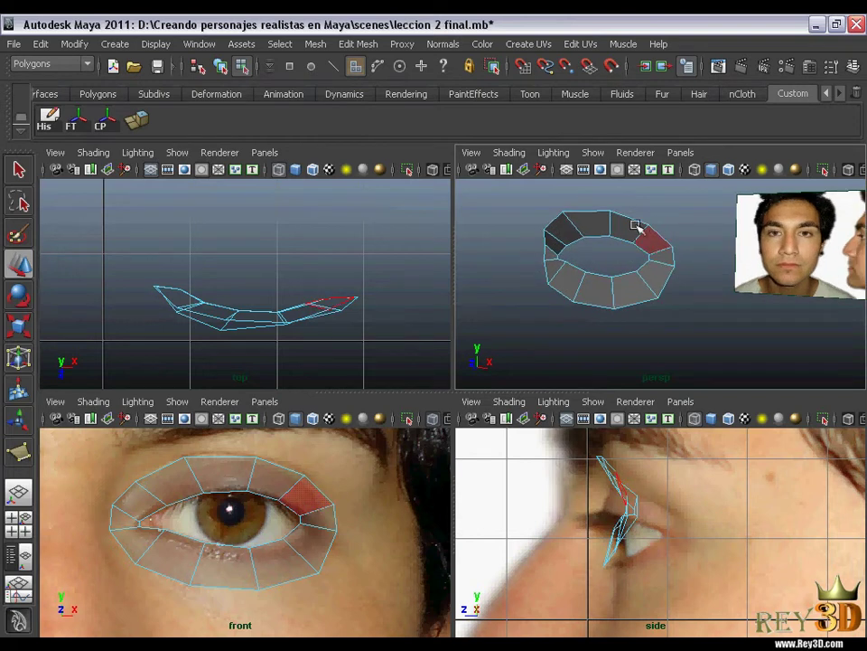
{"action": "left_click_drag", "start_coordinate": [637, 225], "coordinate": [650, 248], "text": "alt"}
Step: Extrude the ring's outer edge loop and scale it outward into a wider ring
{"action": "left_click", "coordinate": [647, 240]}
{"action": "double_click", "coordinate": [540, 292]}
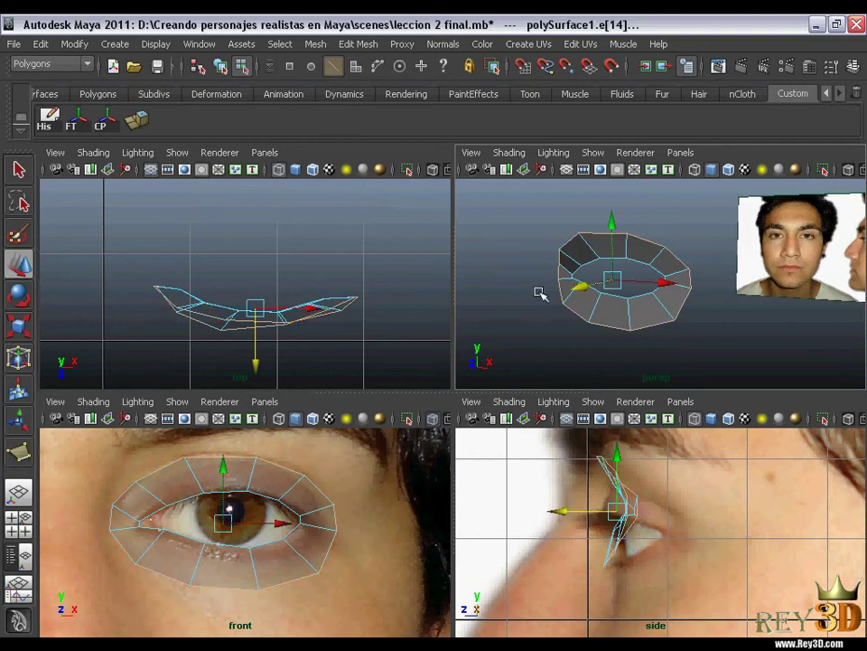
{"action": "left_click", "coordinate": [140, 120]}
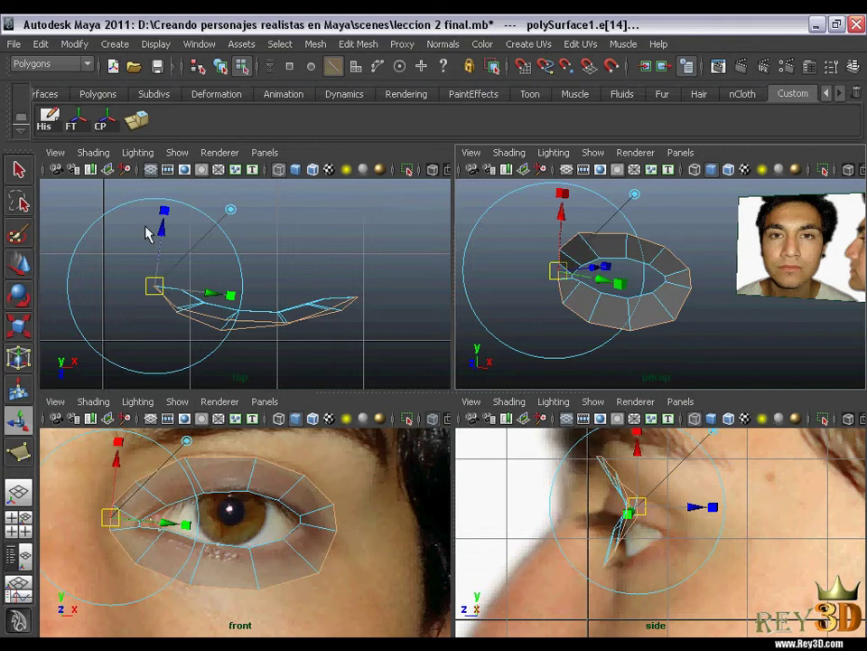
{"action": "left_click", "coordinate": [18, 326]}
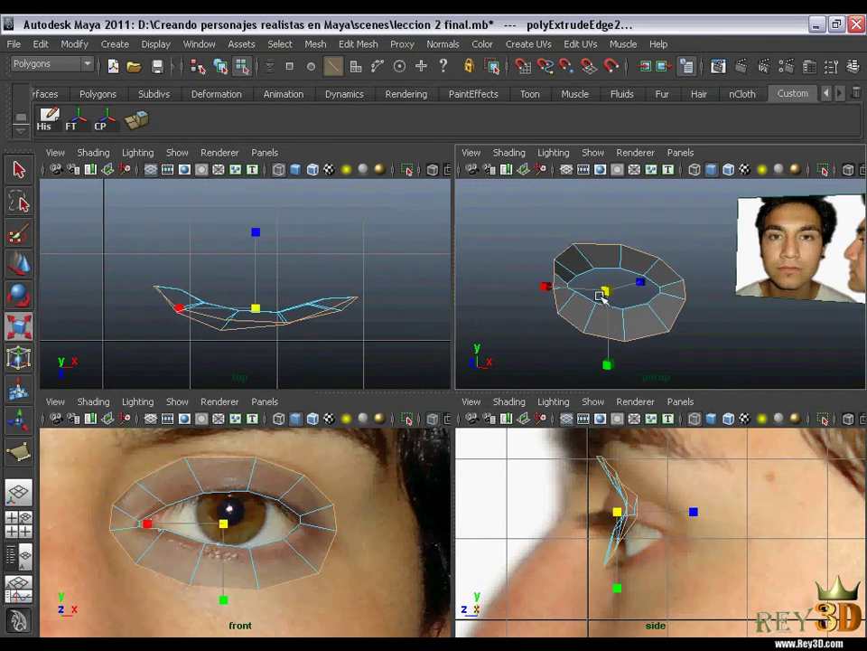
{"action": "left_click_drag", "start_coordinate": [610, 284], "coordinate": [667, 294]}
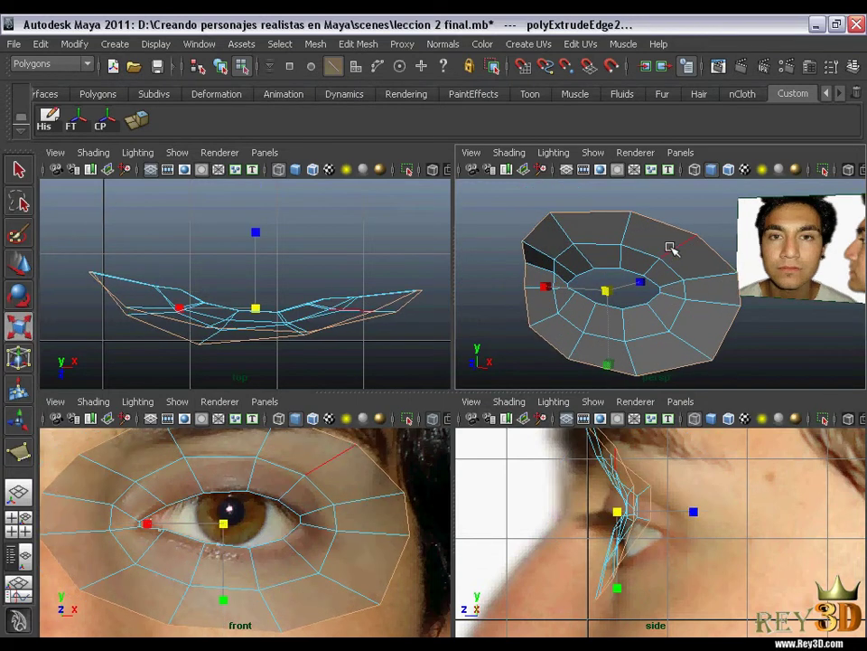
Step: Back in vertex mode, enlarge the front view and nudge the new upper-left outer vertex down-right
{"action": "key", "text": "F9"}
{"action": "middle_click_drag", "start_coordinate": [253, 505], "coordinate": [264, 485], "text": "alt"}
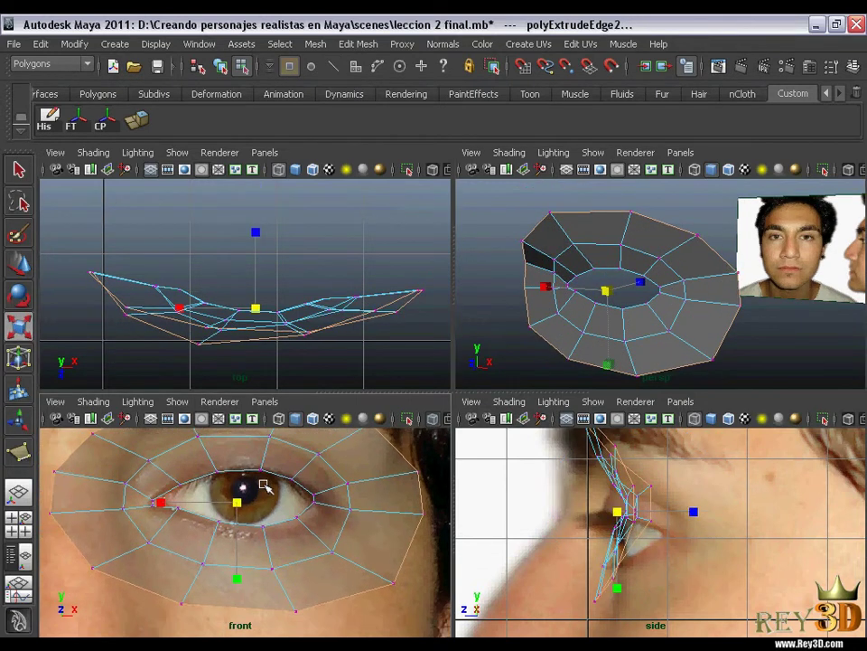
{"action": "middle_click_drag", "start_coordinate": [316, 488], "coordinate": [315, 512], "text": "alt"}
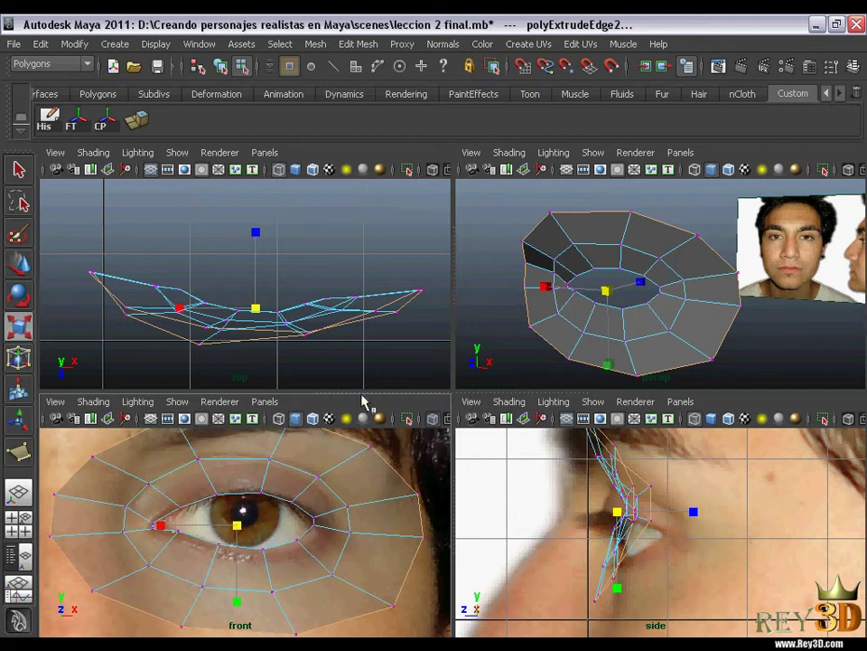
{"action": "left_click_drag", "start_coordinate": [361, 398], "coordinate": [362, 353]}
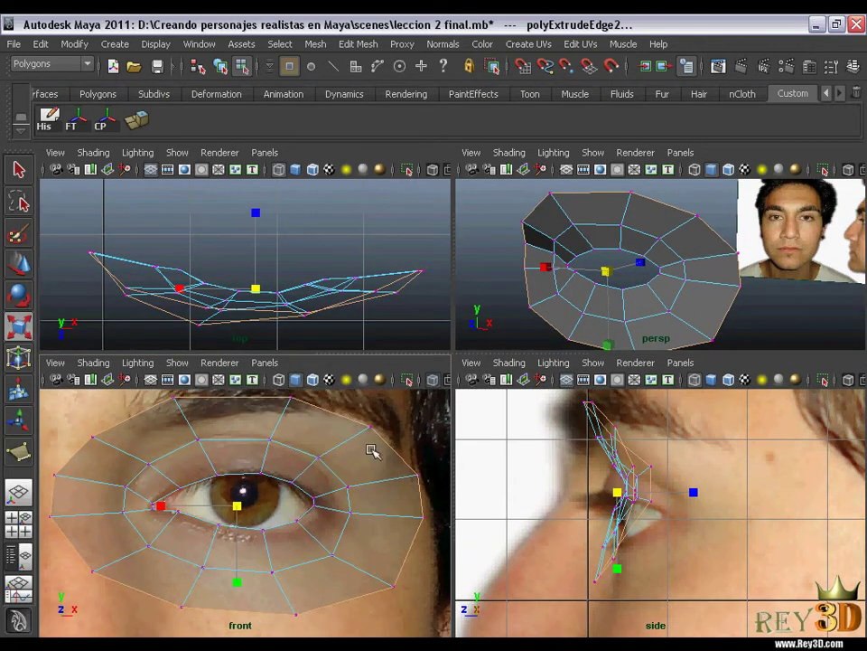
{"action": "mouse_move", "coordinate": [305, 463]}
{"action": "middle_mouse_down", "text": "alt"}
{"action": "mouse_move", "coordinate": [324, 465]}
{"action": "mouse_move", "coordinate": [342, 451]}
{"action": "mouse_move", "coordinate": [322, 471]}
{"action": "mouse_move", "coordinate": [188, 480]}
{"action": "mouse_move", "coordinate": [165, 425]}
{"action": "middle_mouse_up", "text": "alt"}
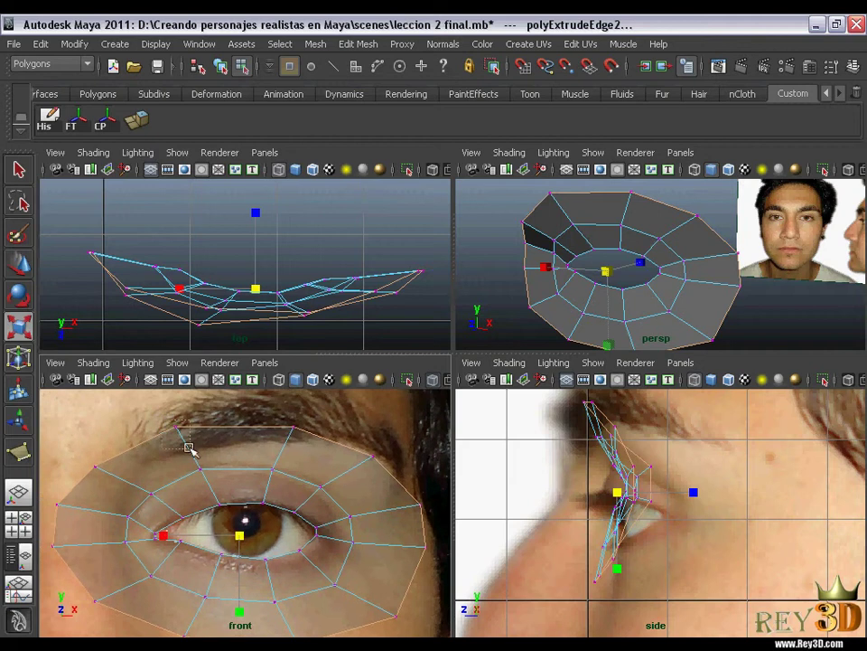
{"action": "left_click", "coordinate": [182, 439]}
{"action": "key", "text": "w"}
{"action": "left_click_drag", "start_coordinate": [178, 428], "coordinate": [180, 433]}
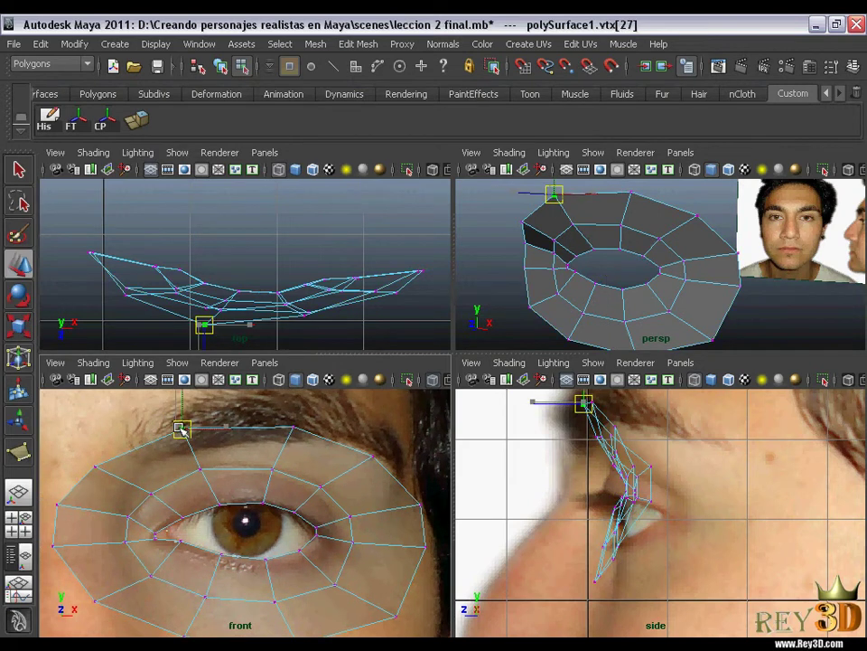
Step: Move the new loop's top, upper-right and right vertices to follow the brow
{"action": "left_click_drag", "start_coordinate": [308, 441], "coordinate": [308, 441]}
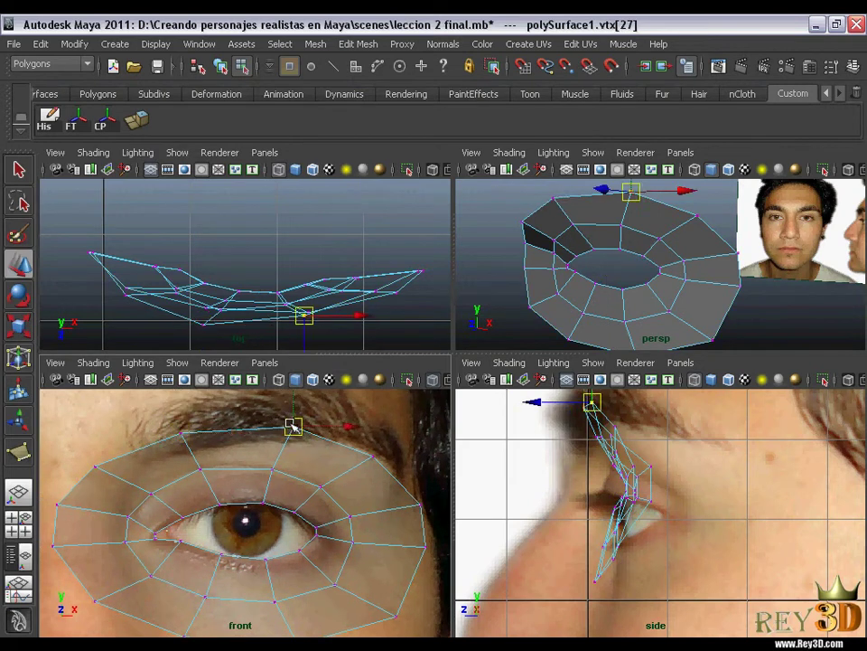
{"action": "scroll", "coordinate": [288, 425], "scroll_direction": "down", "scroll_amount": 1}
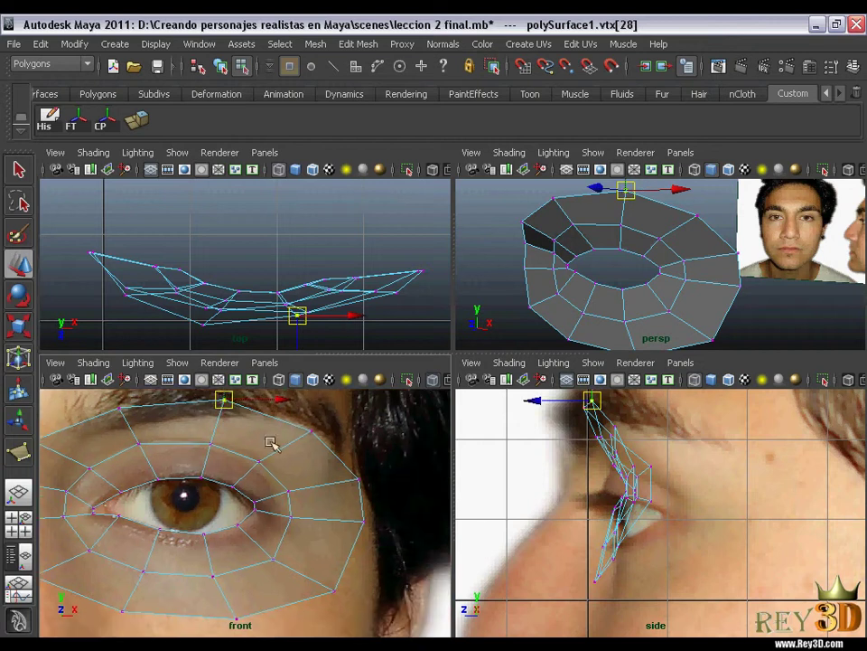
{"action": "mouse_move", "coordinate": [299, 423]}
{"action": "middle_mouse_down"}
{"action": "mouse_move", "coordinate": [336, 464]}
{"action": "mouse_move", "coordinate": [342, 459]}
{"action": "middle_mouse_up"}
{"action": "left_click", "coordinate": [360, 483]}
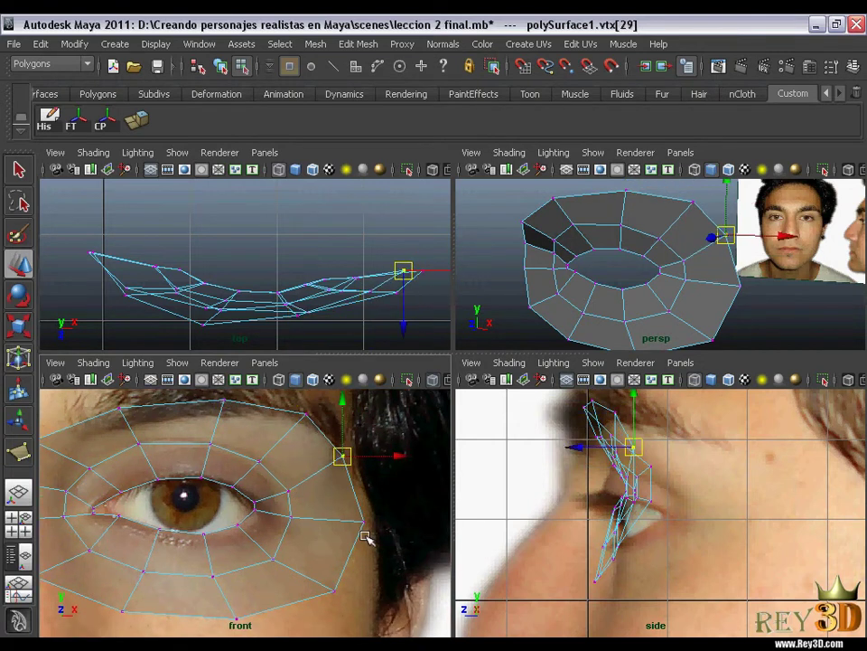
{"action": "left_click", "coordinate": [363, 522]}
{"action": "middle_click_drag", "start_coordinate": [344, 515], "coordinate": [325, 513]}
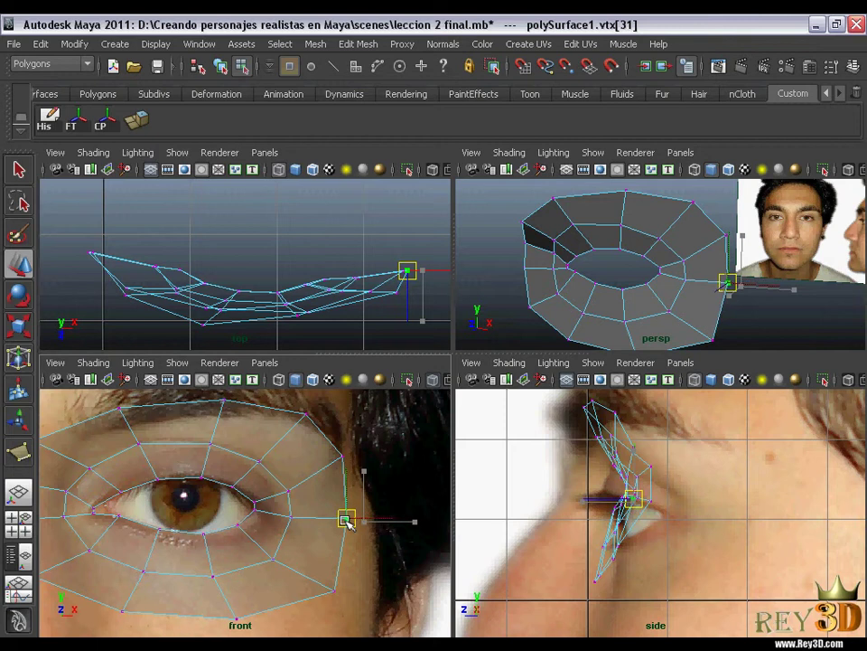
Step: Shift the upper-left vertex right and pull the left-corner vertex out and down
{"action": "middle_click_drag", "start_coordinate": [333, 552], "coordinate": [329, 527], "text": "alt"}
{"action": "mouse_move", "coordinate": [142, 490]}
{"action": "middle_mouse_down", "text": "alt"}
{"action": "mouse_move", "coordinate": [178, 484]}
{"action": "mouse_move", "coordinate": [189, 501]}
{"action": "middle_mouse_up", "text": "alt"}
{"action": "left_click_drag", "start_coordinate": [167, 467], "coordinate": [167, 467]}
{"action": "middle_click_drag", "start_coordinate": [167, 467], "coordinate": [191, 455]}
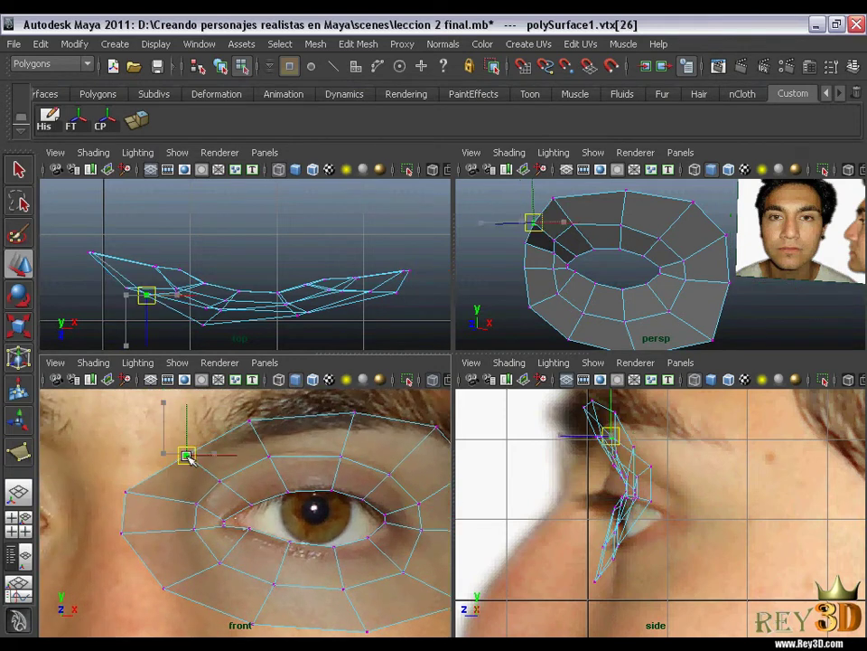
{"action": "mouse_move", "coordinate": [151, 501]}
{"action": "middle_mouse_down", "text": "alt"}
{"action": "mouse_move", "coordinate": [127, 486]}
{"action": "mouse_move", "coordinate": [175, 485]}
{"action": "middle_mouse_up", "text": "alt"}
{"action": "left_click", "coordinate": [100, 469]}
{"action": "mouse_move", "coordinate": [146, 480]}
{"action": "left_mouse_down"}
{"action": "mouse_move", "coordinate": [105, 527]}
{"action": "mouse_move", "coordinate": [191, 521]}
{"action": "left_mouse_up"}
{"action": "left_click_drag", "start_coordinate": [166, 587], "coordinate": [167, 573]}
{"action": "mouse_move", "coordinate": [209, 518]}
{"action": "middle_mouse_down", "text": "alt"}
{"action": "mouse_move", "coordinate": [183, 506]}
{"action": "mouse_move", "coordinate": [132, 526]}
{"action": "middle_mouse_up", "text": "alt"}
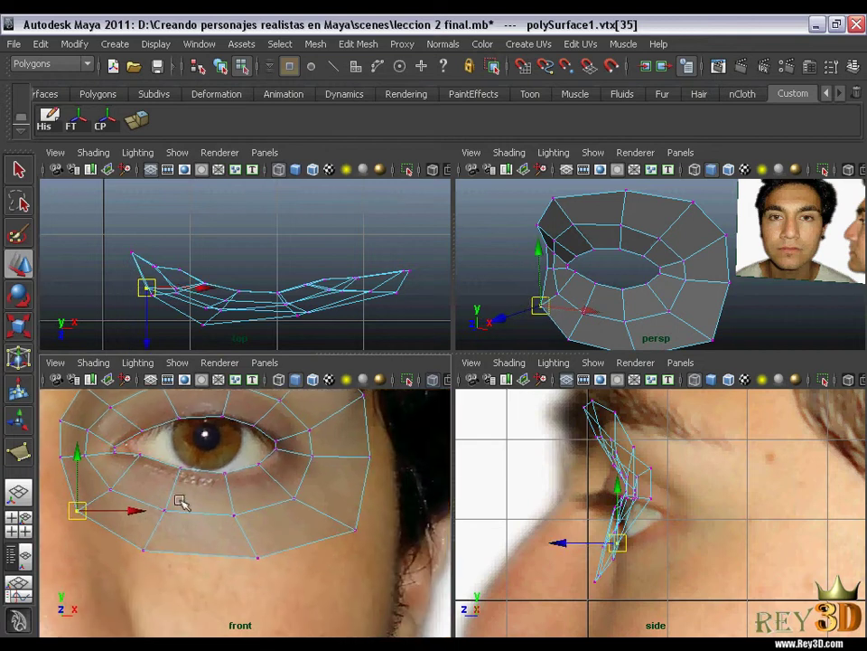
{"action": "left_click", "coordinate": [151, 547]}
{"action": "left_click_drag", "start_coordinate": [156, 548], "coordinate": [162, 560]}
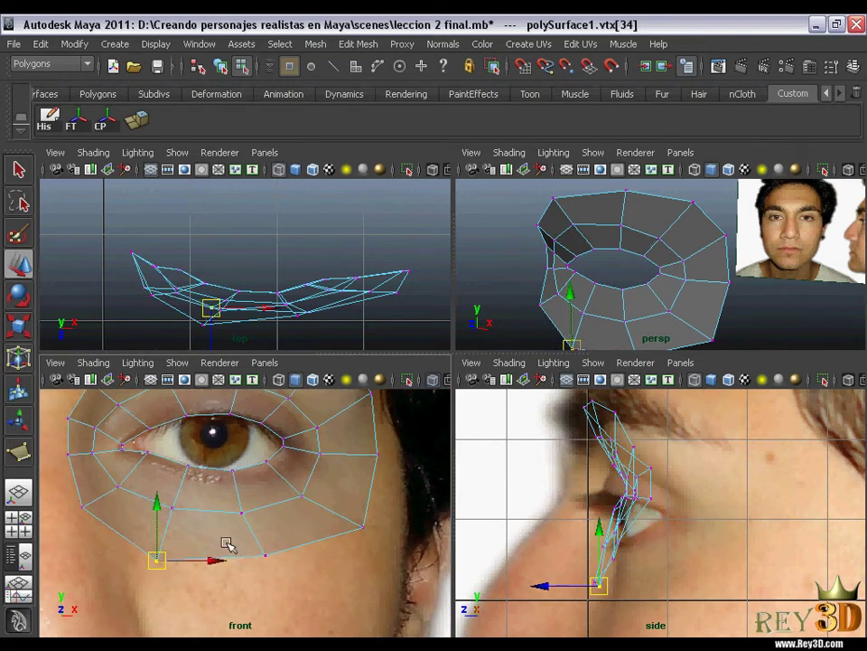
{"action": "mouse_move", "coordinate": [229, 549]}
{"action": "left_mouse_down"}
{"action": "mouse_move", "coordinate": [272, 569]}
{"action": "mouse_move", "coordinate": [268, 576]}
{"action": "left_mouse_up"}
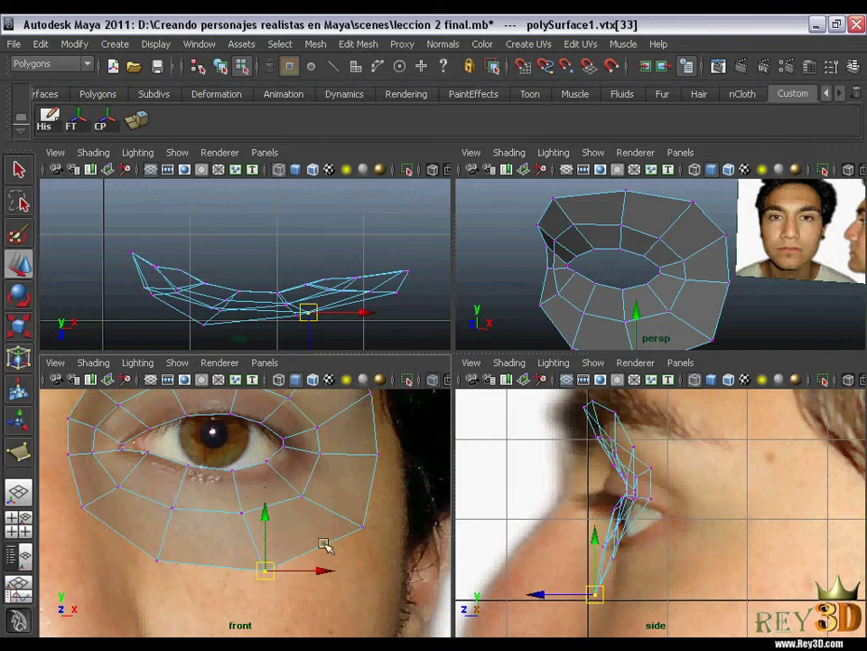
{"action": "left_click", "coordinate": [362, 525]}
{"action": "mouse_move", "coordinate": [363, 525]}
{"action": "left_mouse_down"}
{"action": "mouse_move", "coordinate": [357, 552]}
{"action": "mouse_move", "coordinate": [347, 549]}
{"action": "left_mouse_up"}
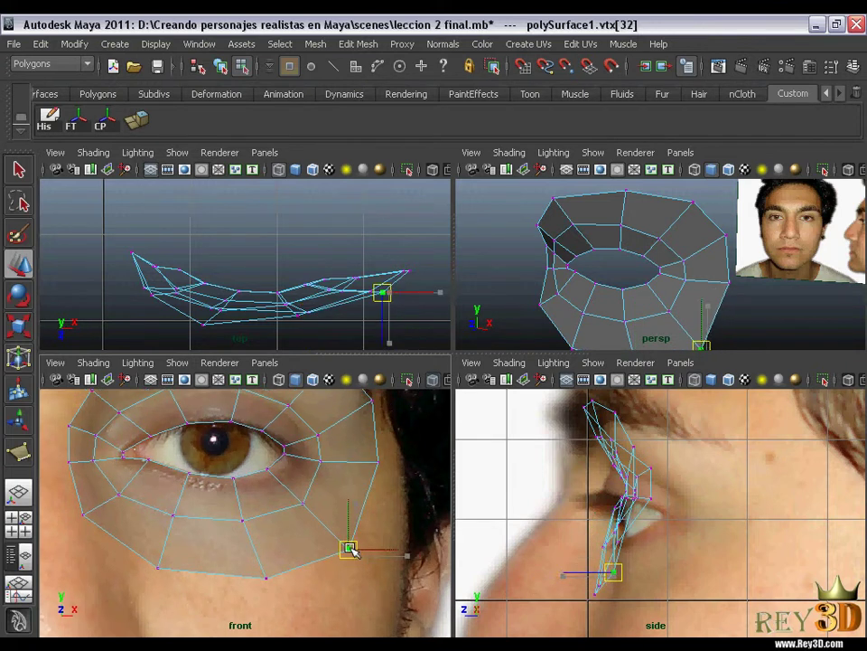
{"action": "scroll", "coordinate": [358, 529], "scroll_direction": "down", "scroll_amount": 2}
{"action": "scroll", "coordinate": [335, 520], "scroll_direction": "down", "scroll_amount": 1}
{"action": "scroll", "coordinate": [299, 503], "scroll_direction": "down", "scroll_amount": 1}
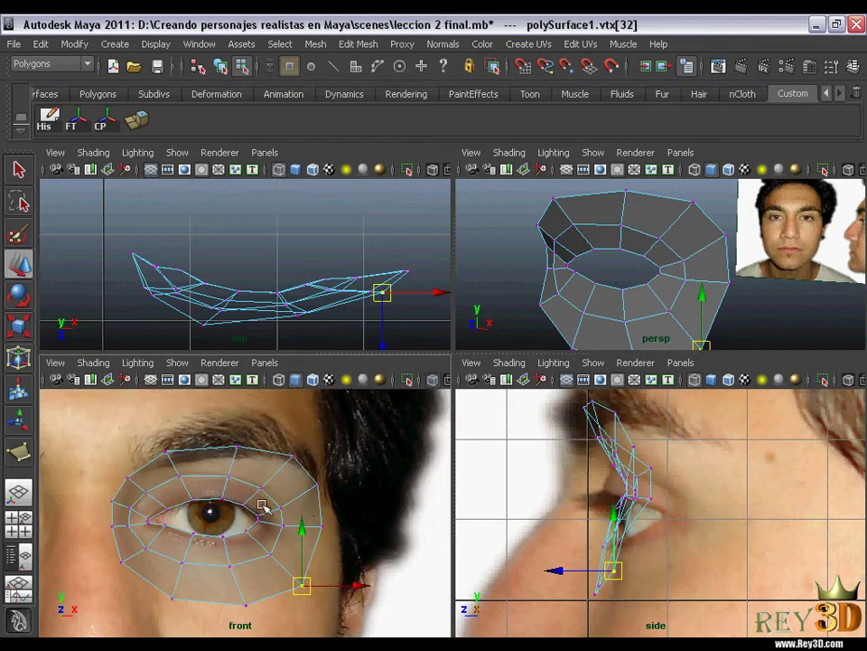
{"action": "scroll", "coordinate": [244, 491], "scroll_direction": "down", "scroll_amount": 2}
{"action": "scroll", "coordinate": [226, 461], "scroll_direction": "up", "scroll_amount": 2}
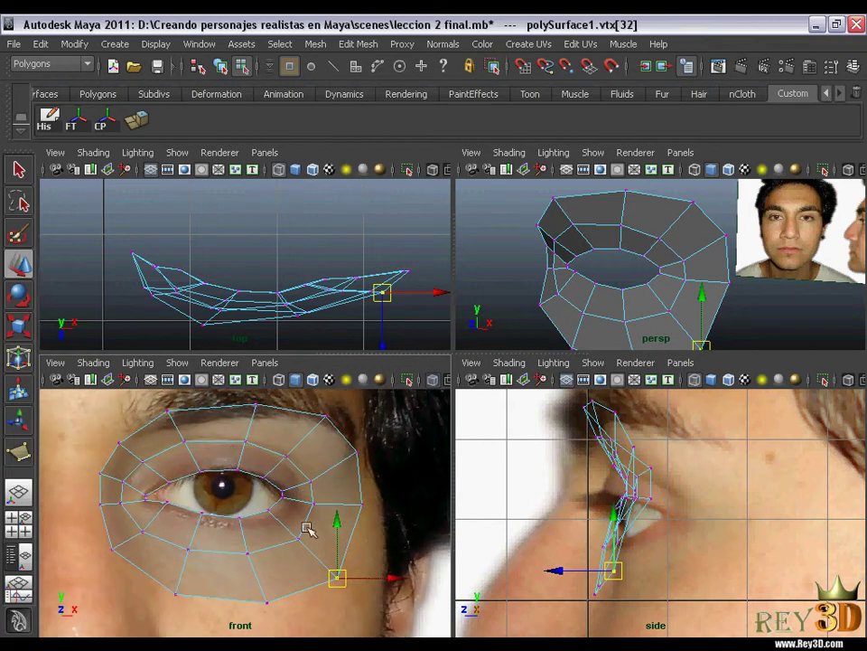
{"action": "scroll", "coordinate": [271, 497], "scroll_direction": "up", "scroll_amount": 1}
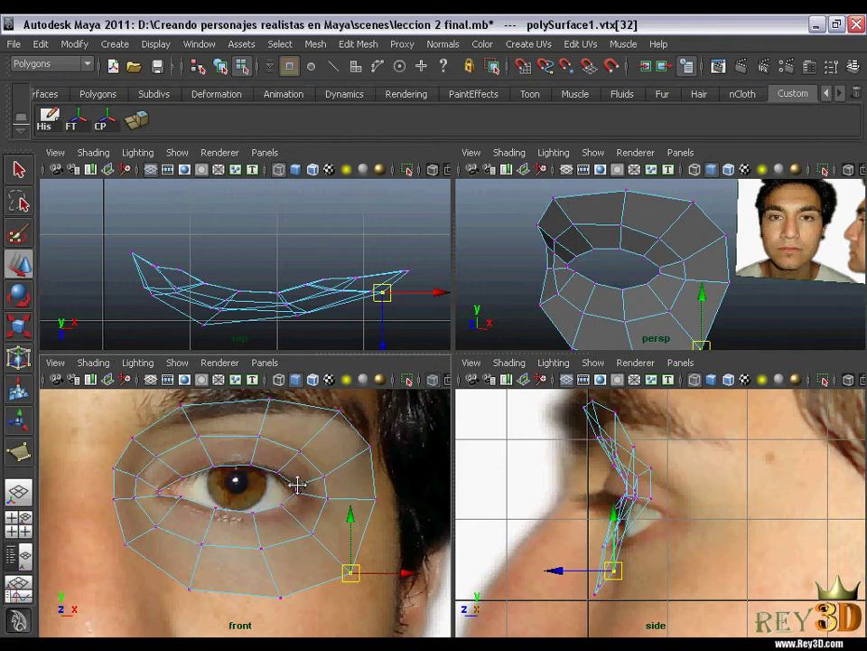
{"action": "mouse_move", "coordinate": [297, 485]}
{"action": "middle_mouse_down", "text": "alt"}
{"action": "mouse_move", "coordinate": [281, 497]}
{"action": "mouse_move", "coordinate": [300, 476]}
{"action": "mouse_move", "coordinate": [287, 475]}
{"action": "mouse_move", "coordinate": [296, 499]}
{"action": "mouse_move", "coordinate": [302, 480]}
{"action": "mouse_move", "coordinate": [281, 467]}
{"action": "mouse_move", "coordinate": [276, 482]}
{"action": "mouse_move", "coordinate": [300, 475]}
{"action": "mouse_move", "coordinate": [273, 493]}
{"action": "mouse_move", "coordinate": [300, 488]}
{"action": "mouse_move", "coordinate": [281, 469]}
{"action": "mouse_move", "coordinate": [255, 500]}
{"action": "mouse_move", "coordinate": [303, 524]}
{"action": "mouse_move", "coordinate": [297, 502]}
{"action": "middle_mouse_up", "text": "alt"}
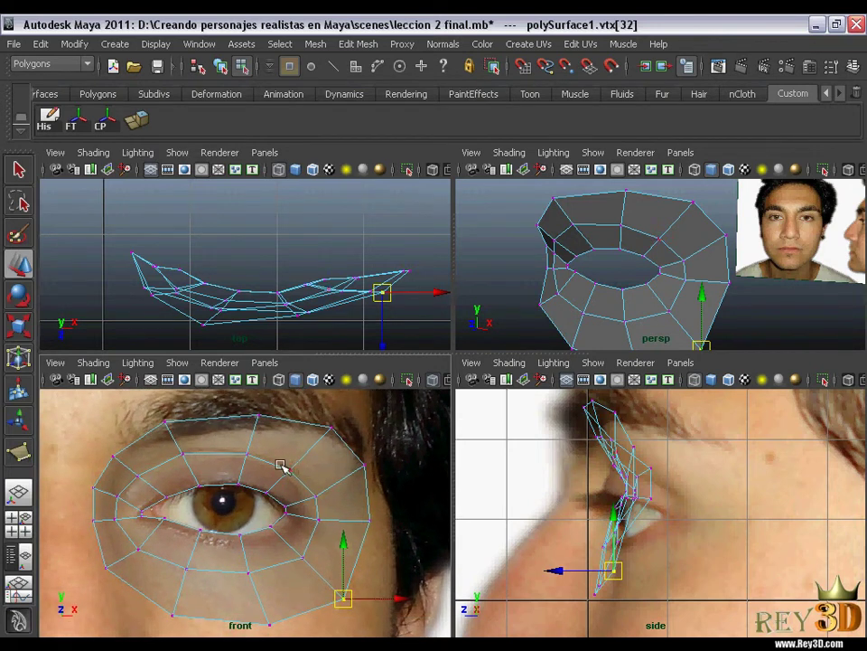
{"action": "mouse_move", "coordinate": [570, 262]}
{"action": "left_mouse_down", "text": "alt"}
{"action": "mouse_move", "coordinate": [581, 246]}
{"action": "mouse_move", "coordinate": [717, 240]}
{"action": "mouse_move", "coordinate": [643, 238]}
{"action": "mouse_move", "coordinate": [667, 252]}
{"action": "mouse_move", "coordinate": [643, 281]}
{"action": "left_mouse_up", "text": "alt"}
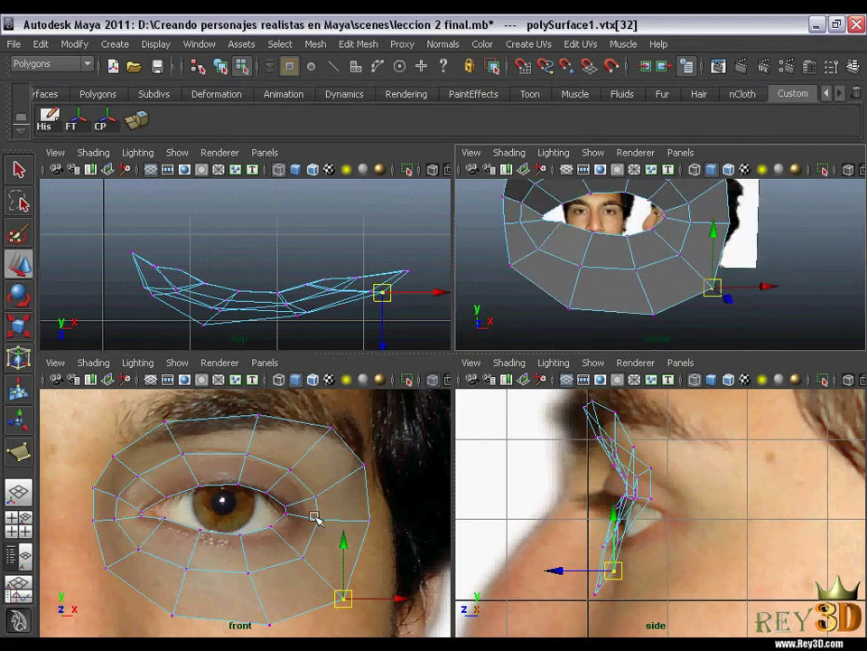
Step: Select vtx[33:34] under the eye and drag them along Z onto the cheek profile
{"action": "middle_click_drag", "start_coordinate": [246, 587], "coordinate": [242, 529], "text": "alt"}
{"action": "left_click_drag", "start_coordinate": [274, 575], "coordinate": [275, 576]}
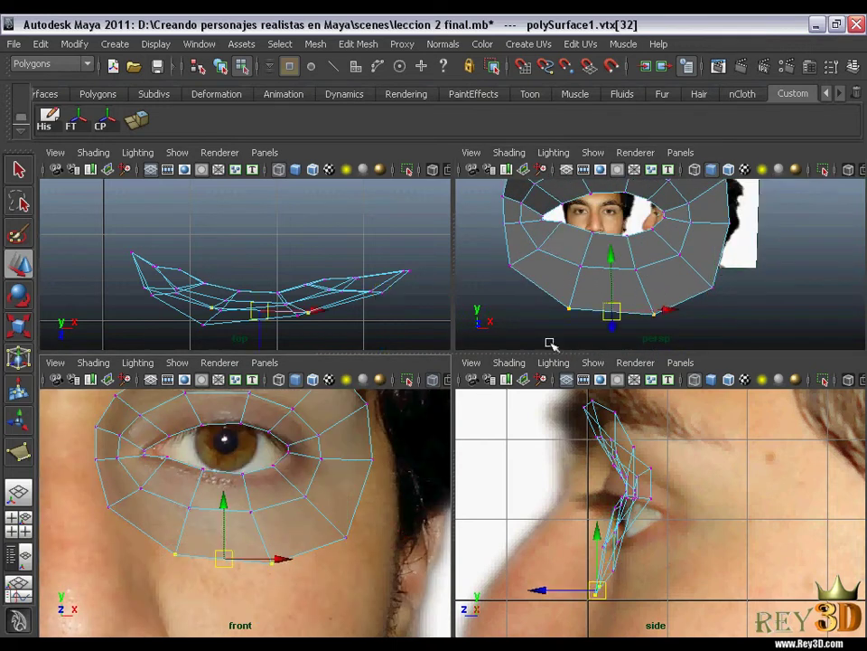
{"action": "mouse_move", "coordinate": [549, 342]}
{"action": "left_mouse_down", "text": "alt"}
{"action": "mouse_move", "coordinate": [602, 273]}
{"action": "mouse_move", "coordinate": [518, 267]}
{"action": "left_mouse_up", "text": "alt"}
{"action": "middle_click_drag", "start_coordinate": [583, 526], "coordinate": [602, 521], "text": "alt"}
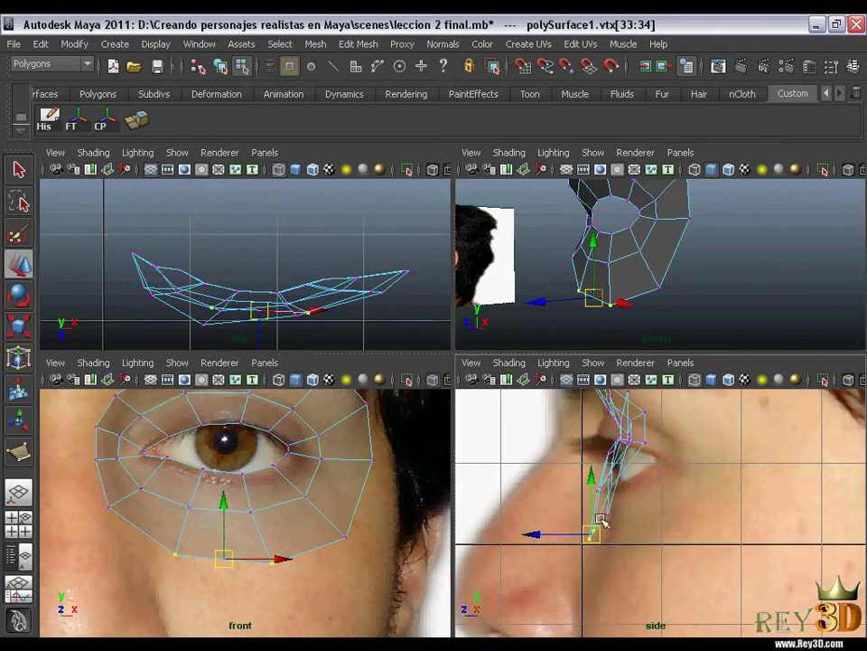
{"action": "left_click_drag", "start_coordinate": [545, 533], "coordinate": [538, 534]}
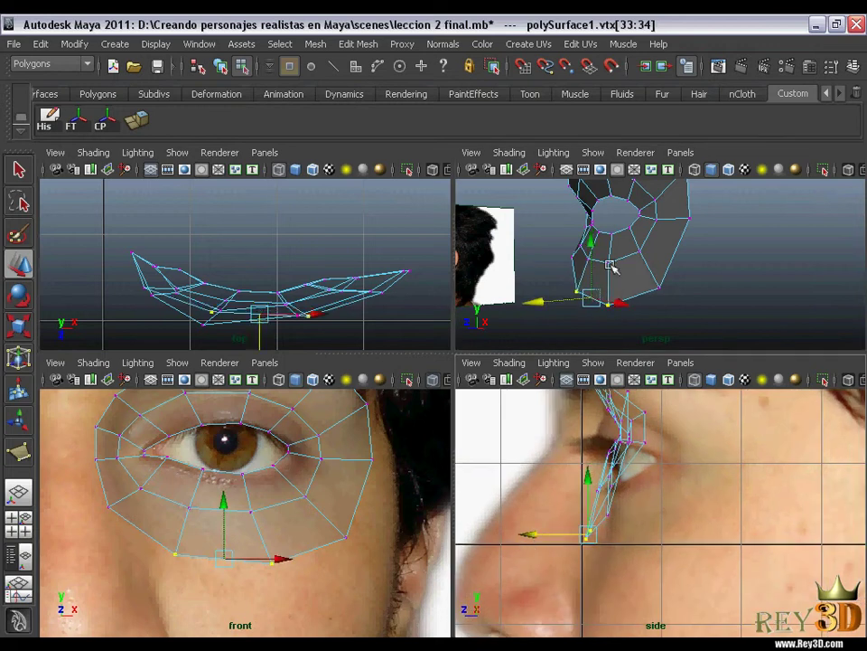
{"action": "left_click_drag", "start_coordinate": [623, 271], "coordinate": [664, 247], "text": "alt"}
{"action": "mouse_move", "coordinate": [703, 417]}
{"action": "middle_mouse_down", "text": "alt"}
{"action": "mouse_move", "coordinate": [691, 464]}
{"action": "mouse_move", "coordinate": [645, 477]}
{"action": "mouse_move", "coordinate": [673, 487]}
{"action": "middle_mouse_up", "text": "alt"}
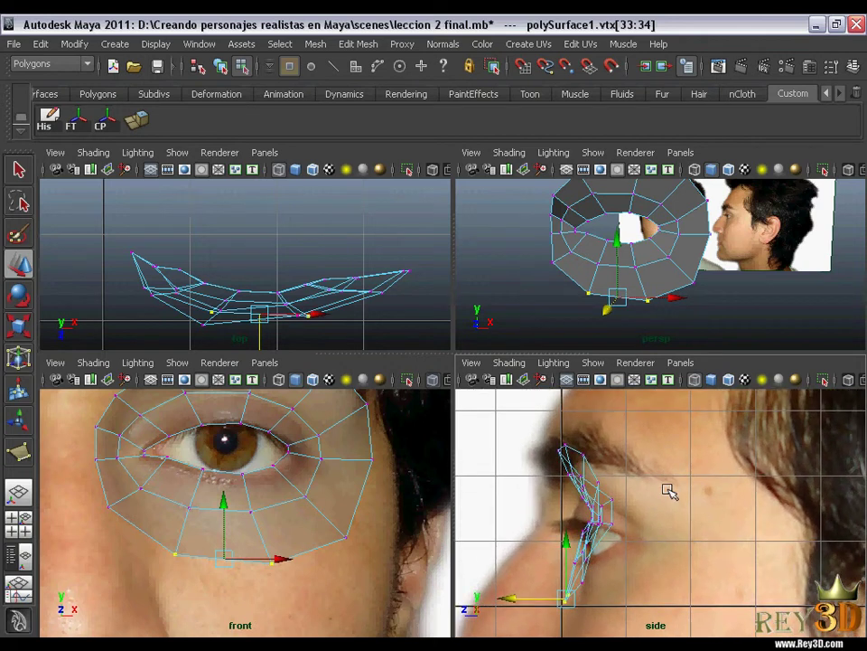
{"action": "right_click_drag", "start_coordinate": [669, 490], "coordinate": [662, 513], "text": "alt"}
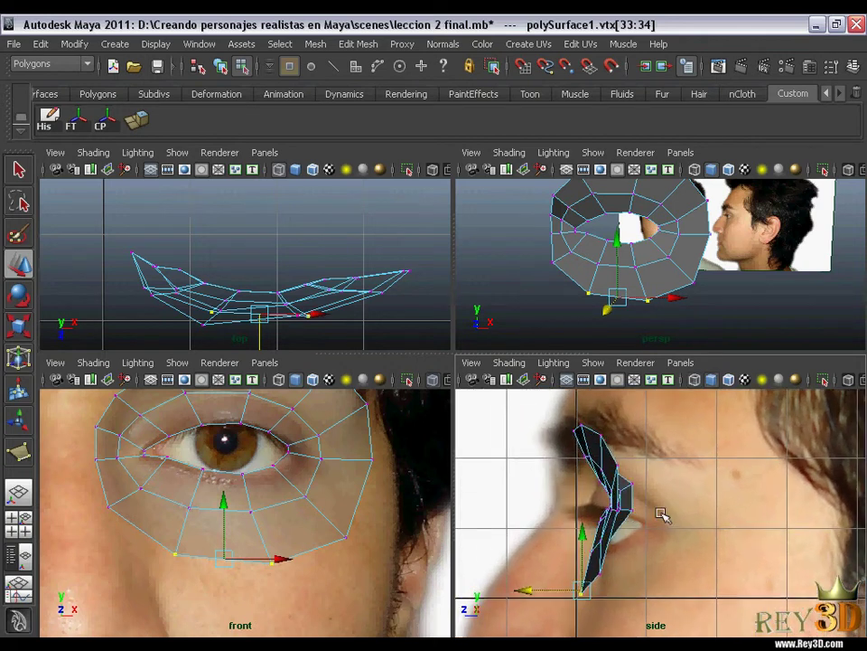
{"action": "middle_click_drag", "start_coordinate": [662, 513], "coordinate": [667, 509], "text": "alt"}
{"action": "mouse_move", "coordinate": [655, 271]}
{"action": "left_mouse_down", "text": "alt"}
{"action": "mouse_move", "coordinate": [615, 270]}
{"action": "mouse_move", "coordinate": [629, 258]}
{"action": "mouse_move", "coordinate": [666, 277]}
{"action": "left_mouse_up", "text": "alt"}
Step: Select the ring's lower and upper outer-corner vertices, orbiting the perspective view to see the top
{"action": "left_click", "coordinate": [611, 572]}
{"action": "middle_click_drag", "start_coordinate": [618, 588], "coordinate": [618, 549], "text": "alt"}
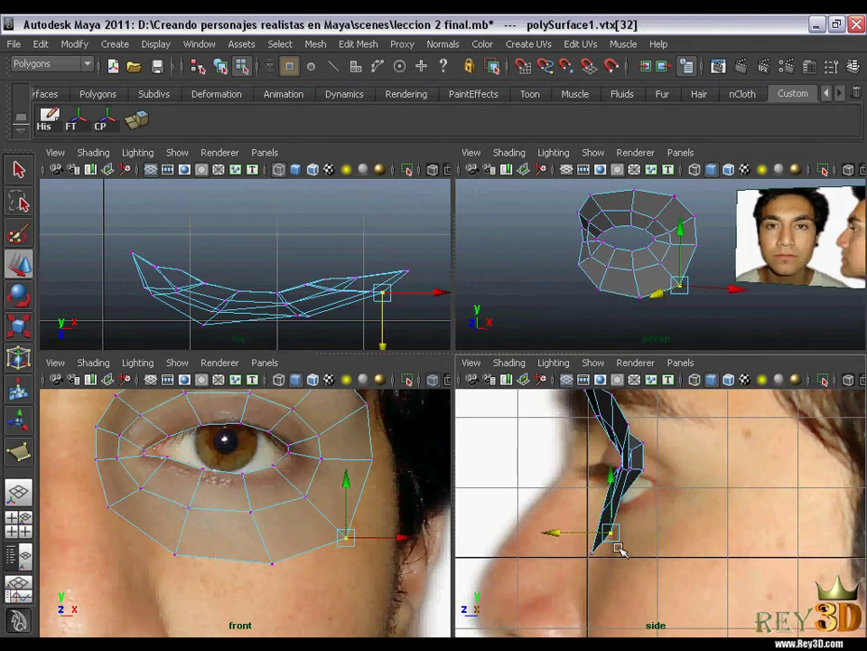
{"action": "left_click_drag", "start_coordinate": [632, 289], "coordinate": [681, 254], "text": "alt"}
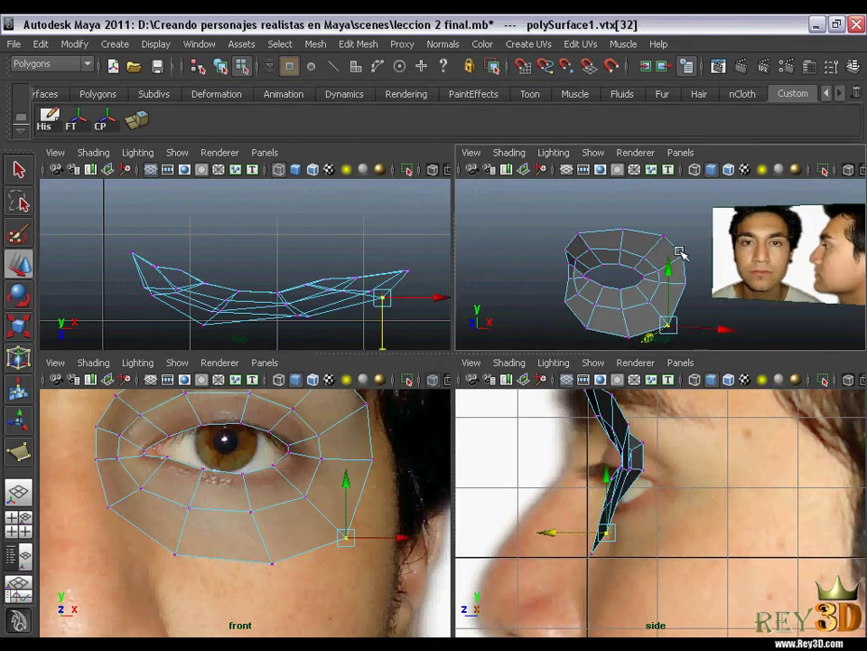
{"action": "left_click_drag", "start_coordinate": [615, 429], "coordinate": [659, 488]}
{"action": "middle_click_drag", "start_coordinate": [624, 500], "coordinate": [600, 529], "text": "alt"}
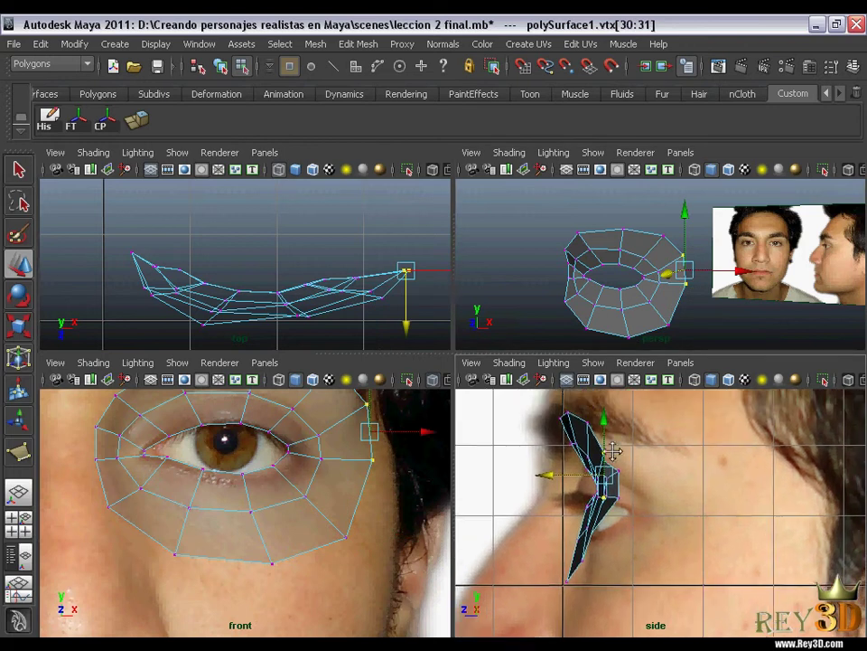
{"action": "mouse_move", "coordinate": [537, 341]}
{"action": "left_mouse_down", "text": "alt"}
{"action": "mouse_move", "coordinate": [601, 294]}
{"action": "mouse_move", "coordinate": [552, 277]}
{"action": "mouse_move", "coordinate": [707, 267]}
{"action": "mouse_move", "coordinate": [625, 225]}
{"action": "mouse_move", "coordinate": [563, 219]}
{"action": "left_mouse_up", "text": "alt"}
Step: Select the top-edge vertices vtx[27:29] and push the top vertices forward in Z to meet the brow
{"action": "middle_click_drag", "start_coordinate": [214, 450], "coordinate": [205, 549], "text": "alt"}
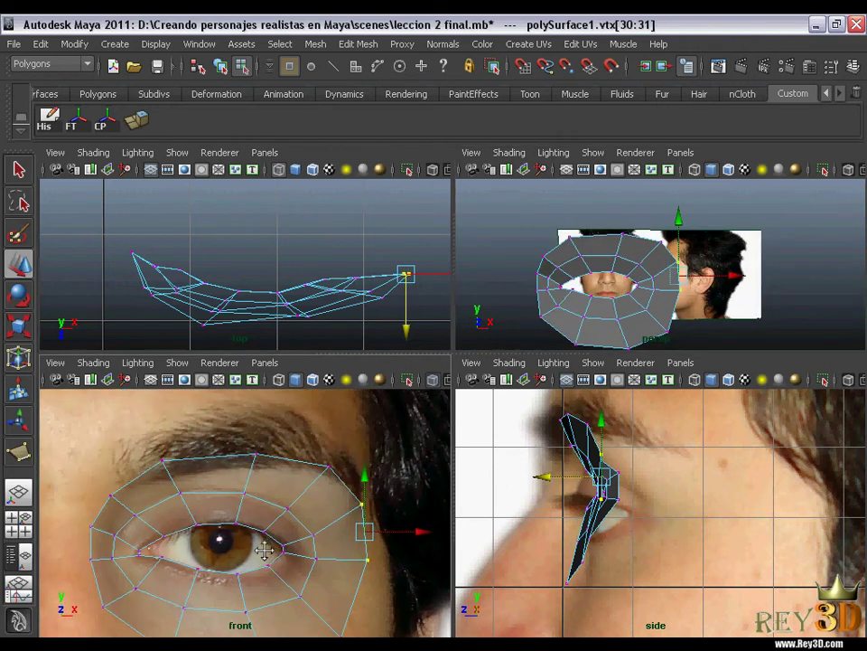
{"action": "left_click_drag", "start_coordinate": [129, 431], "coordinate": [344, 476]}
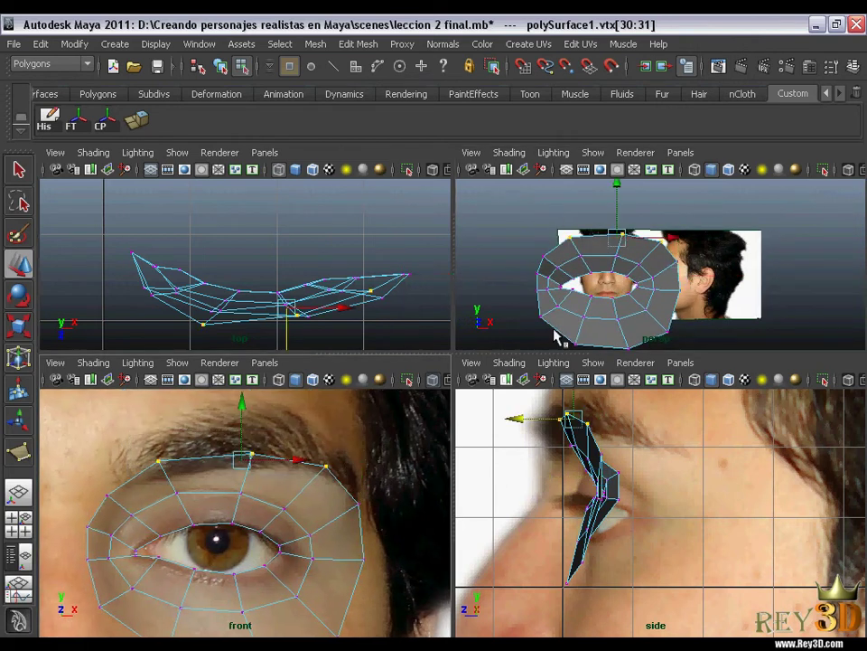
{"action": "mouse_move", "coordinate": [557, 341]}
{"action": "left_mouse_down", "text": "alt"}
{"action": "mouse_move", "coordinate": [555, 275]}
{"action": "mouse_move", "coordinate": [614, 262]}
{"action": "mouse_move", "coordinate": [628, 247]}
{"action": "mouse_move", "coordinate": [631, 286]}
{"action": "mouse_move", "coordinate": [604, 274]}
{"action": "mouse_move", "coordinate": [655, 256]}
{"action": "left_mouse_up", "text": "alt"}
{"action": "left_click", "coordinate": [652, 246]}
{"action": "left_click_drag", "start_coordinate": [630, 220], "coordinate": [612, 218]}
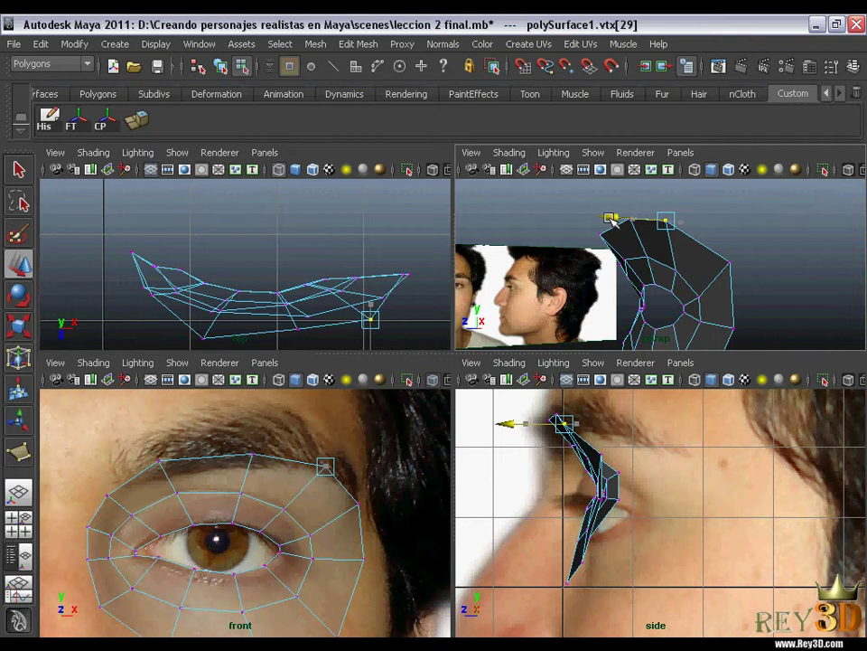
{"action": "key", "text": "ctrl+z"}
{"action": "mouse_move", "coordinate": [576, 411]}
{"action": "left_mouse_down"}
{"action": "mouse_move", "coordinate": [535, 445]}
{"action": "mouse_move", "coordinate": [510, 427]}
{"action": "left_mouse_up"}
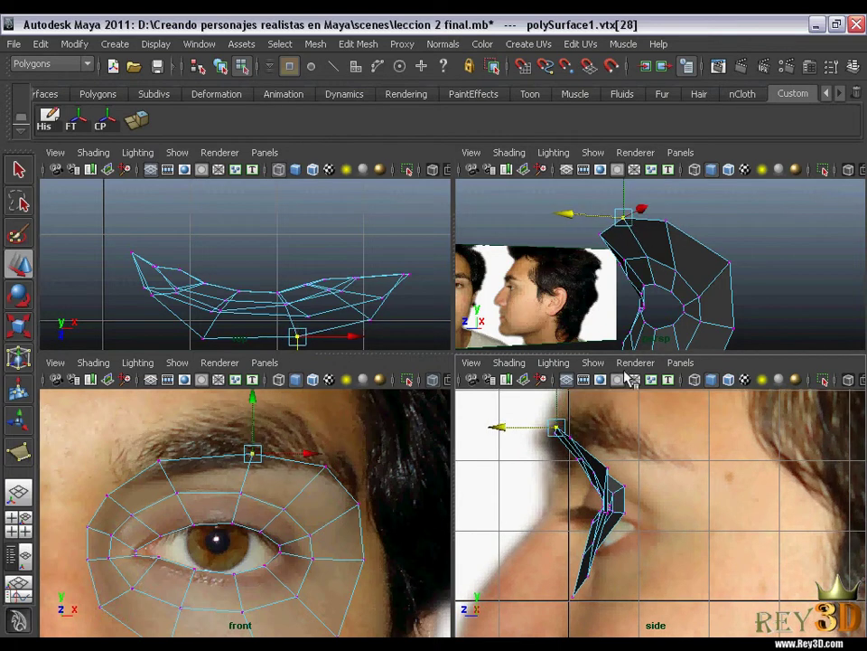
{"action": "mouse_move", "coordinate": [660, 271]}
{"action": "left_mouse_down", "text": "alt"}
{"action": "mouse_move", "coordinate": [680, 293]}
{"action": "mouse_move", "coordinate": [621, 285]}
{"action": "mouse_move", "coordinate": [691, 265]}
{"action": "mouse_move", "coordinate": [701, 281]}
{"action": "mouse_move", "coordinate": [623, 247]}
{"action": "mouse_move", "coordinate": [644, 255]}
{"action": "mouse_move", "coordinate": [664, 227]}
{"action": "mouse_move", "coordinate": [622, 258]}
{"action": "left_mouse_up", "text": "alt"}
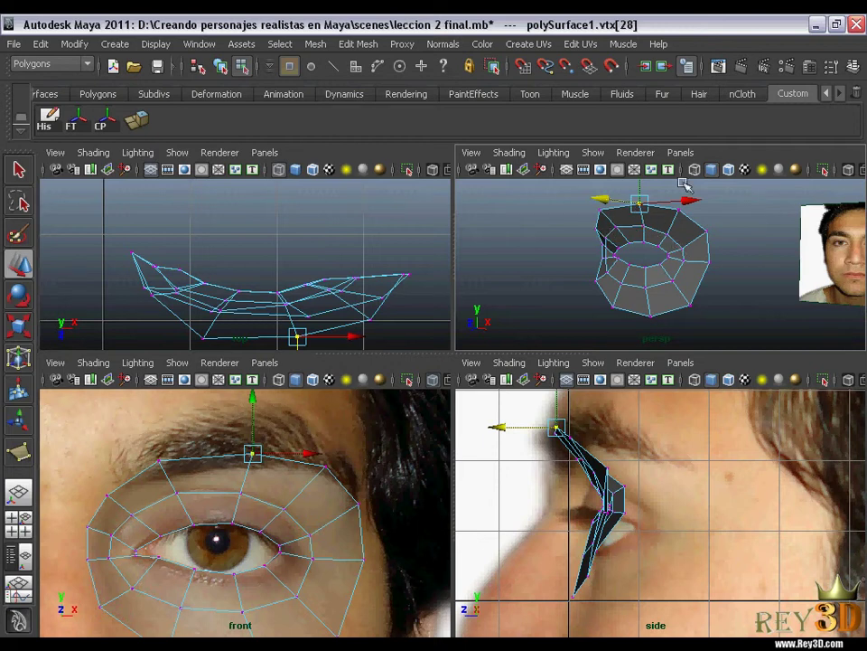
{"action": "mouse_move", "coordinate": [684, 185]}
{"action": "left_mouse_down", "text": "alt"}
{"action": "mouse_move", "coordinate": [641, 194]}
{"action": "mouse_move", "coordinate": [682, 234]}
{"action": "mouse_move", "coordinate": [590, 218]}
{"action": "mouse_move", "coordinate": [704, 241]}
{"action": "mouse_move", "coordinate": [602, 229]}
{"action": "mouse_move", "coordinate": [642, 235]}
{"action": "mouse_move", "coordinate": [589, 265]}
{"action": "mouse_move", "coordinate": [538, 203]}
{"action": "mouse_move", "coordinate": [607, 213]}
{"action": "mouse_move", "coordinate": [573, 196]}
{"action": "left_mouse_up", "text": "alt"}
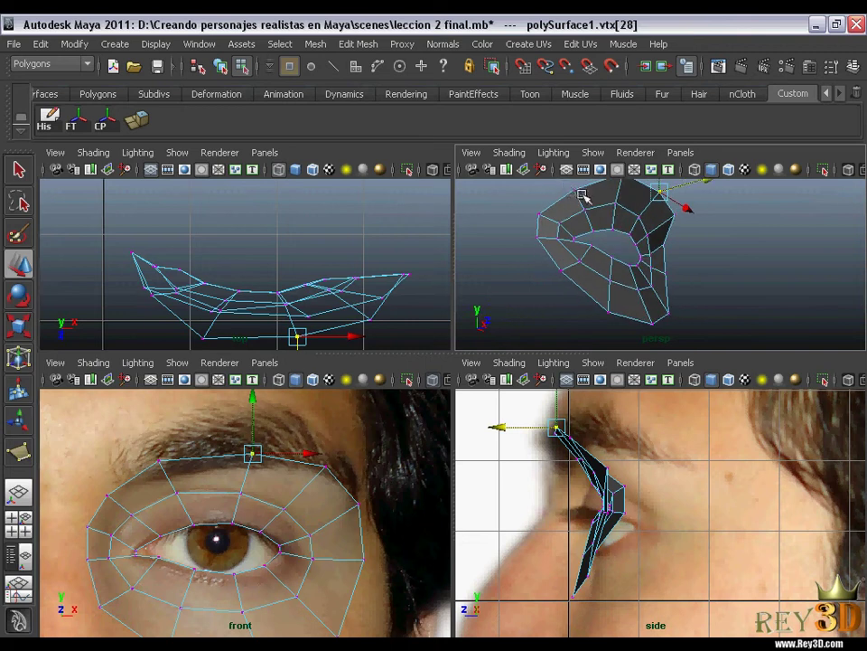
Step: Select the inner-corner vertices vtx[24:26] and slide them along X toward the nose
{"action": "left_click", "coordinate": [582, 193]}
{"action": "mouse_move", "coordinate": [612, 247]}
{"action": "left_mouse_down", "text": "alt"}
{"action": "mouse_move", "coordinate": [523, 246]}
{"action": "mouse_move", "coordinate": [597, 261]}
{"action": "mouse_move", "coordinate": [720, 235]}
{"action": "left_mouse_up", "text": "alt"}
{"action": "mouse_move", "coordinate": [732, 236]}
{"action": "left_mouse_down", "text": "alt"}
{"action": "mouse_move", "coordinate": [546, 224]}
{"action": "mouse_move", "coordinate": [512, 213]}
{"action": "left_mouse_up", "text": "alt"}
{"action": "left_click", "coordinate": [527, 237]}
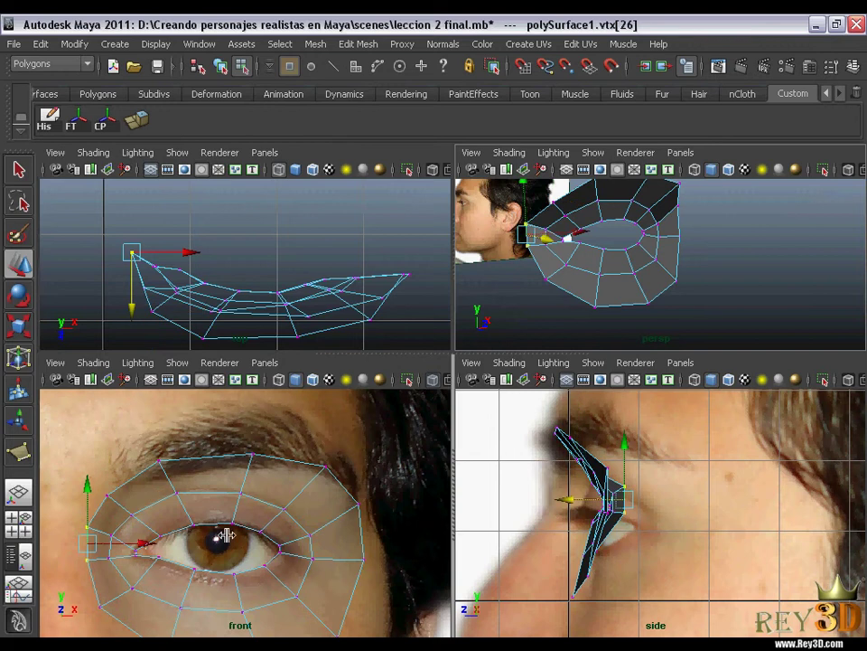
{"action": "middle_click_drag", "start_coordinate": [223, 477], "coordinate": [251, 461], "text": "alt"}
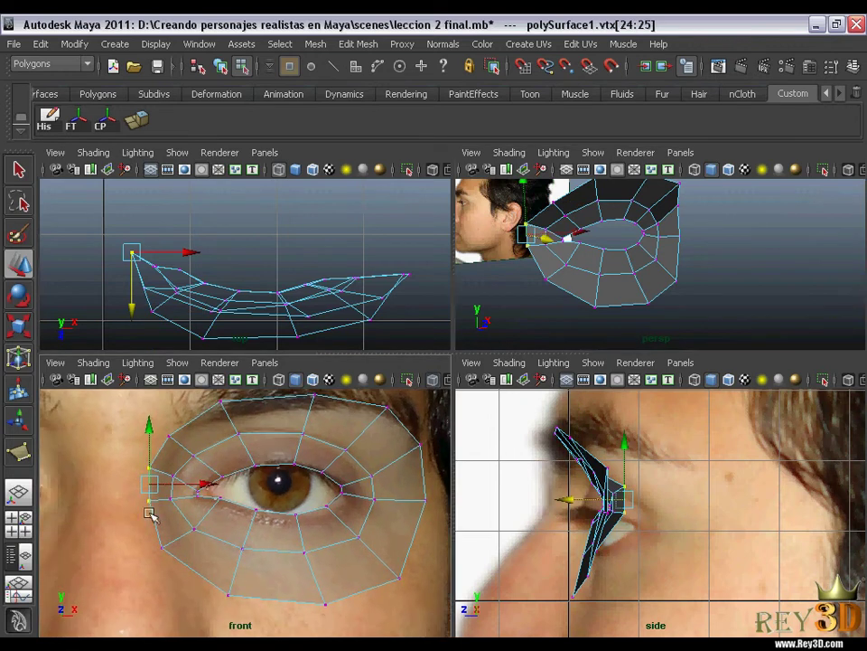
{"action": "right_click_drag", "start_coordinate": [149, 513], "coordinate": [201, 468], "text": "alt"}
{"action": "mouse_move", "coordinate": [510, 261]}
{"action": "left_mouse_down", "text": "alt"}
{"action": "mouse_move", "coordinate": [490, 243]}
{"action": "mouse_move", "coordinate": [576, 257]}
{"action": "mouse_move", "coordinate": [534, 263]}
{"action": "left_mouse_up", "text": "alt"}
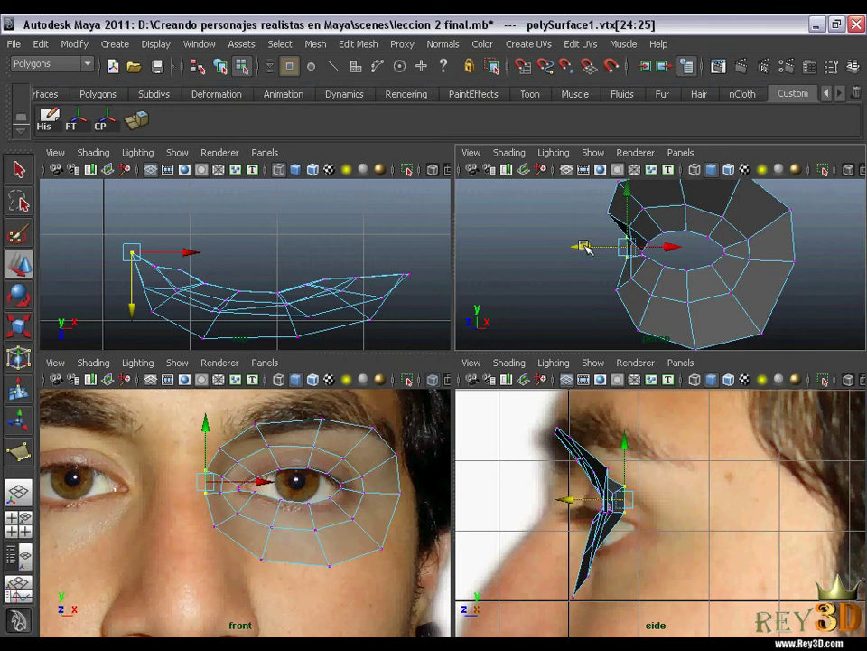
{"action": "mouse_move", "coordinate": [587, 250]}
{"action": "left_mouse_down"}
{"action": "mouse_move", "coordinate": [563, 250]}
{"action": "mouse_move", "coordinate": [691, 247]}
{"action": "mouse_move", "coordinate": [746, 257]}
{"action": "mouse_move", "coordinate": [658, 255]}
{"action": "mouse_move", "coordinate": [651, 274]}
{"action": "mouse_move", "coordinate": [736, 281]}
{"action": "mouse_move", "coordinate": [612, 263]}
{"action": "mouse_move", "coordinate": [601, 253]}
{"action": "mouse_move", "coordinate": [810, 252]}
{"action": "mouse_move", "coordinate": [672, 259]}
{"action": "mouse_move", "coordinate": [764, 269]}
{"action": "mouse_move", "coordinate": [660, 239]}
{"action": "mouse_move", "coordinate": [198, 564]}
{"action": "left_mouse_up"}
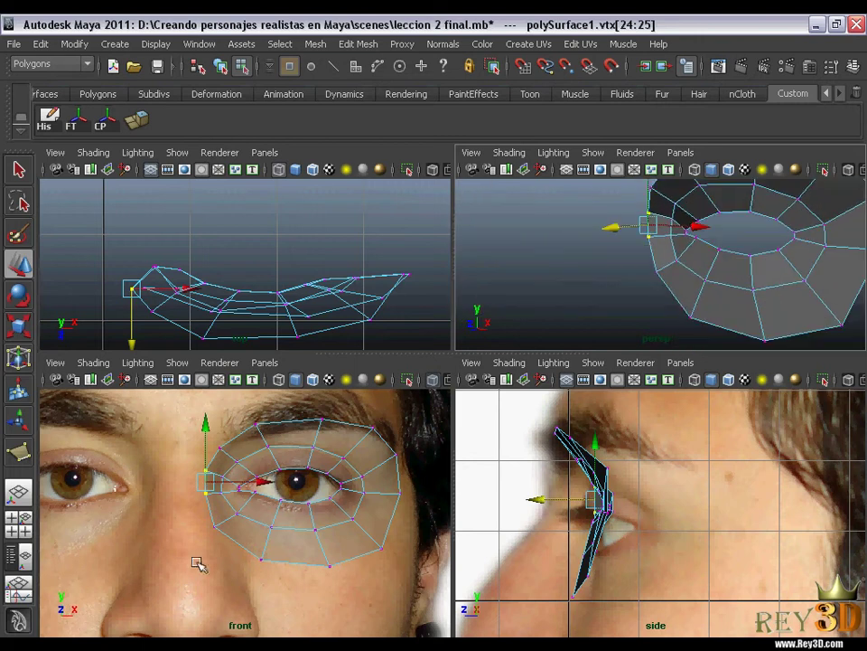
{"action": "left_click", "coordinate": [214, 525]}
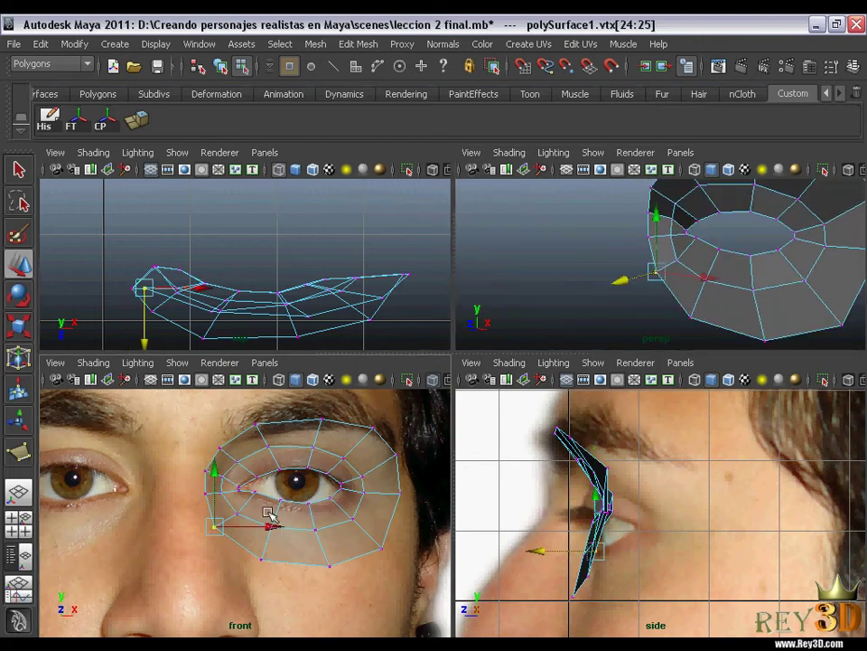
{"action": "middle_click_drag", "start_coordinate": [269, 514], "coordinate": [183, 509], "text": "alt"}
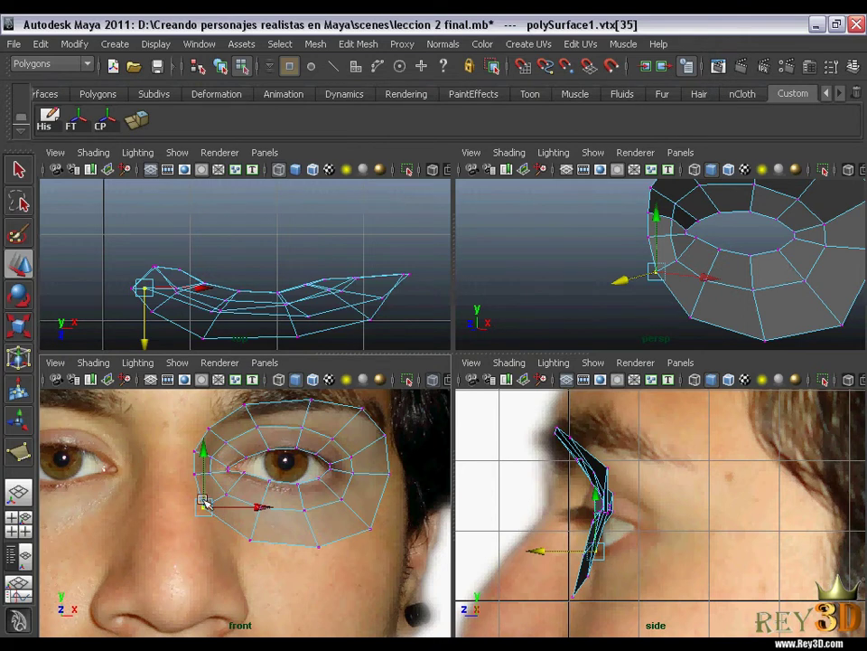
Step: Maximize the perspective view to fill the workspace and orbit around the eye ring
{"action": "mouse_move", "coordinate": [587, 271]}
{"action": "left_mouse_down", "text": "alt"}
{"action": "mouse_move", "coordinate": [596, 246]}
{"action": "mouse_move", "coordinate": [603, 260]}
{"action": "mouse_move", "coordinate": [572, 261]}
{"action": "mouse_move", "coordinate": [678, 242]}
{"action": "mouse_move", "coordinate": [800, 246]}
{"action": "mouse_move", "coordinate": [773, 262]}
{"action": "mouse_move", "coordinate": [638, 232]}
{"action": "mouse_move", "coordinate": [673, 231]}
{"action": "mouse_move", "coordinate": [684, 249]}
{"action": "left_mouse_up", "text": "alt"}
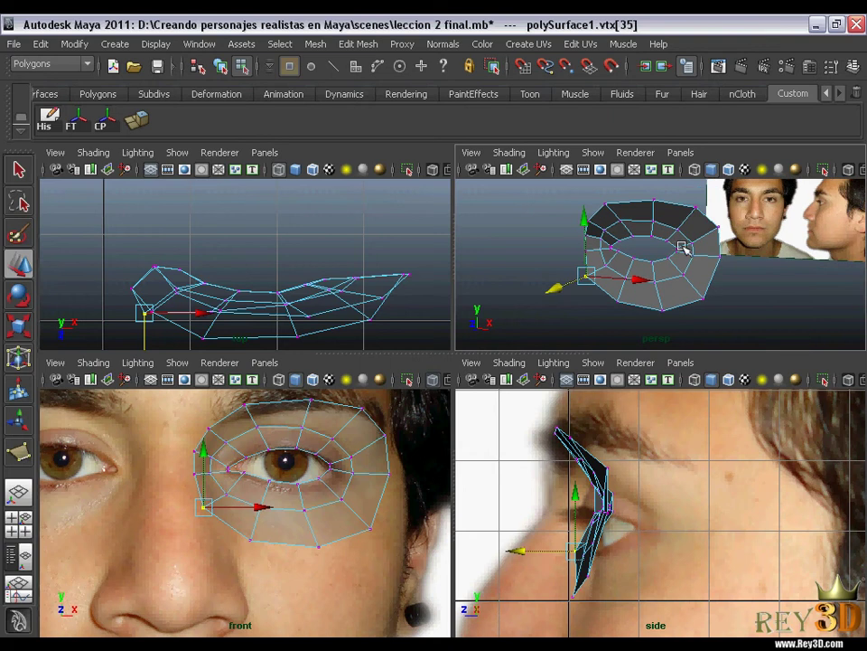
{"action": "key", "text": "space"}
{"action": "mouse_move", "coordinate": [489, 204]}
{"action": "left_mouse_down", "text": "alt"}
{"action": "mouse_move", "coordinate": [607, 381]}
{"action": "mouse_move", "coordinate": [442, 334]}
{"action": "mouse_move", "coordinate": [558, 350]}
{"action": "mouse_move", "coordinate": [556, 335]}
{"action": "mouse_move", "coordinate": [512, 356]}
{"action": "mouse_move", "coordinate": [527, 348]}
{"action": "mouse_move", "coordinate": [491, 354]}
{"action": "mouse_move", "coordinate": [524, 349]}
{"action": "mouse_move", "coordinate": [493, 325]}
{"action": "mouse_move", "coordinate": [552, 323]}
{"action": "mouse_move", "coordinate": [509, 341]}
{"action": "mouse_move", "coordinate": [513, 376]}
{"action": "mouse_move", "coordinate": [560, 282]}
{"action": "left_mouse_up", "text": "alt"}
Step: Return to object mode with F8, deselect the eye-ring mesh, and orbit around the shaded ring
{"action": "key", "text": "F8"}
{"action": "left_click", "coordinate": [513, 376]}
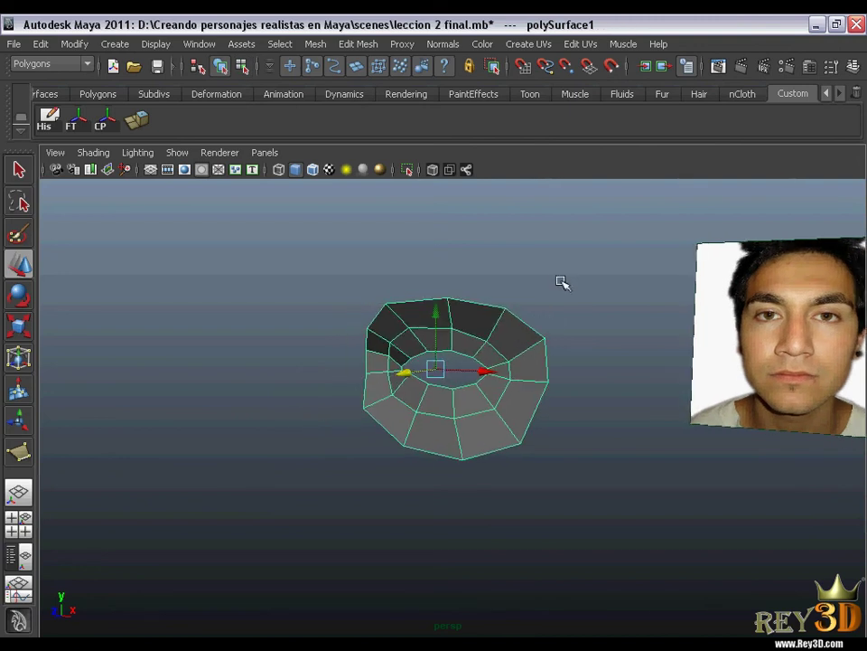
{"action": "left_click", "coordinate": [557, 340]}
{"action": "mouse_move", "coordinate": [557, 340]}
{"action": "left_mouse_down", "text": "alt"}
{"action": "mouse_move", "coordinate": [553, 333]}
{"action": "mouse_move", "coordinate": [544, 347]}
{"action": "mouse_move", "coordinate": [558, 339]}
{"action": "mouse_move", "coordinate": [548, 338]}
{"action": "left_mouse_up", "text": "alt"}
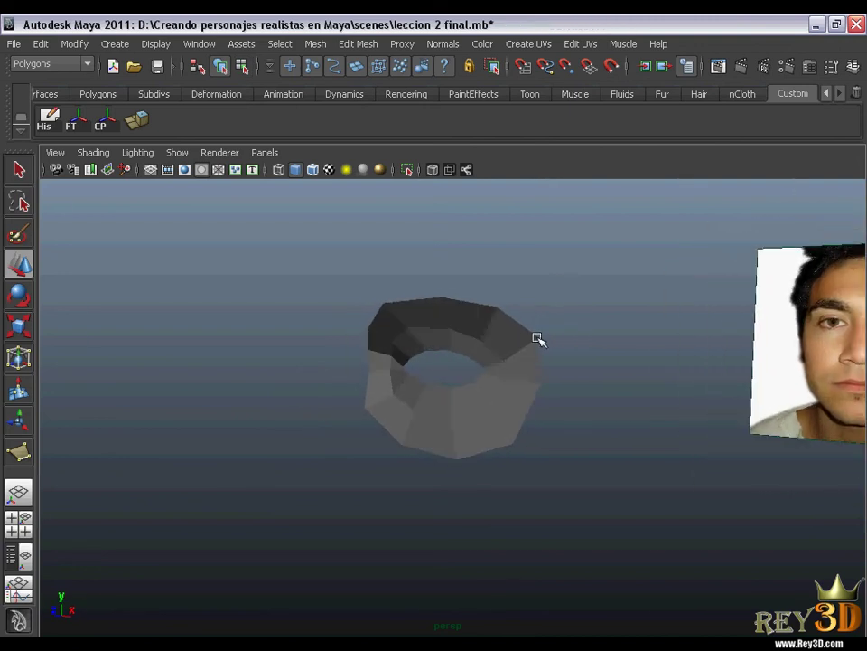